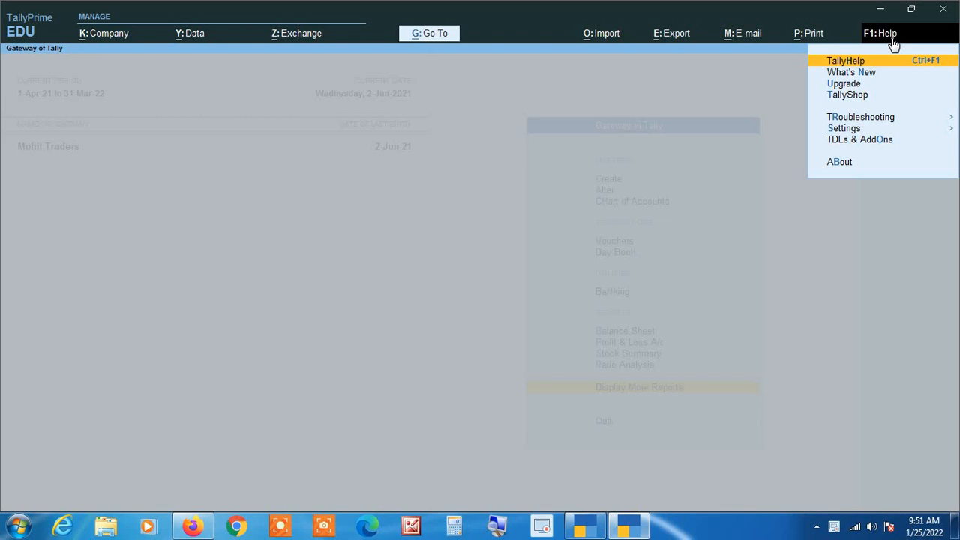
Step: Check the TallyPrime release in the About information, with Mohit Traders loaded
key("Down")
key("Down")
key("Down")
key("Down")
key("Down")
key("Down")
key("Down")
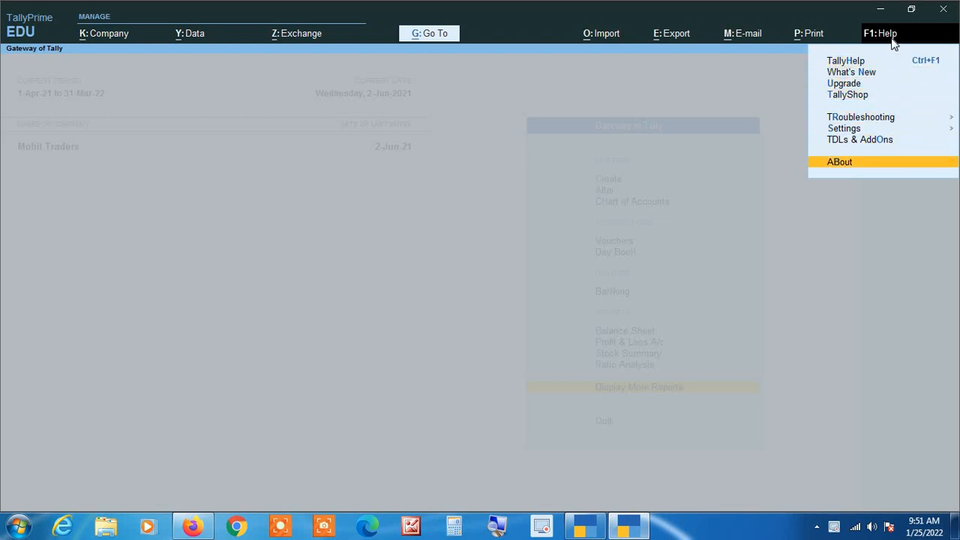
key("Return")
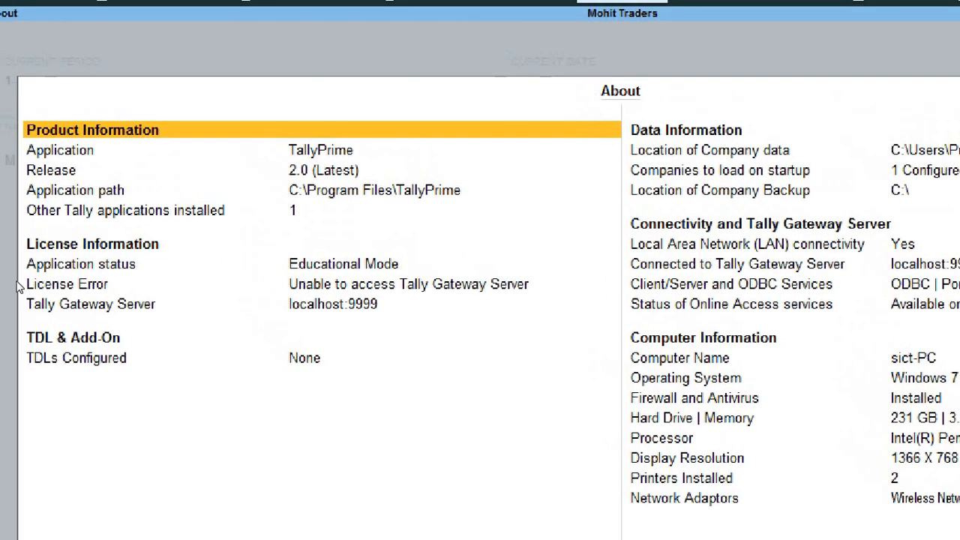
key("Down")
key("Down")
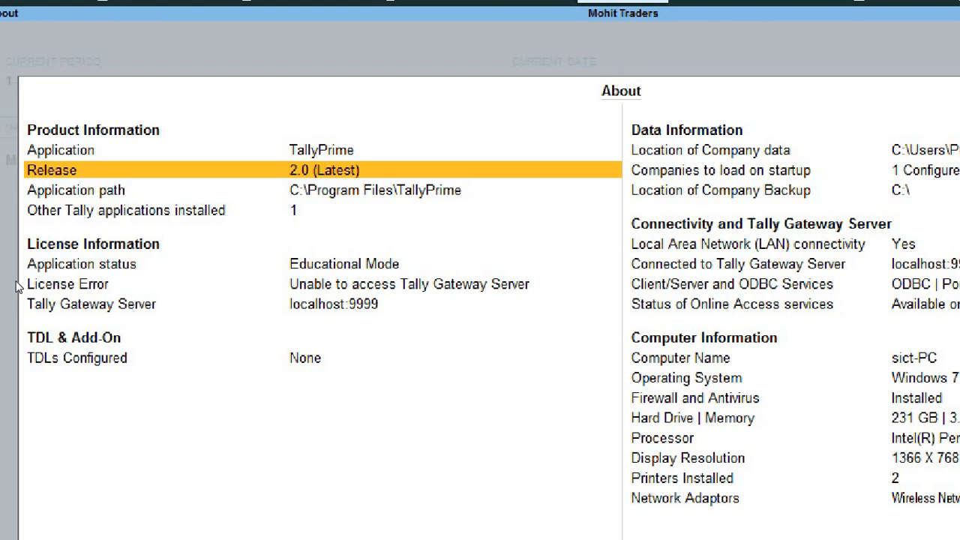
key("Escape")
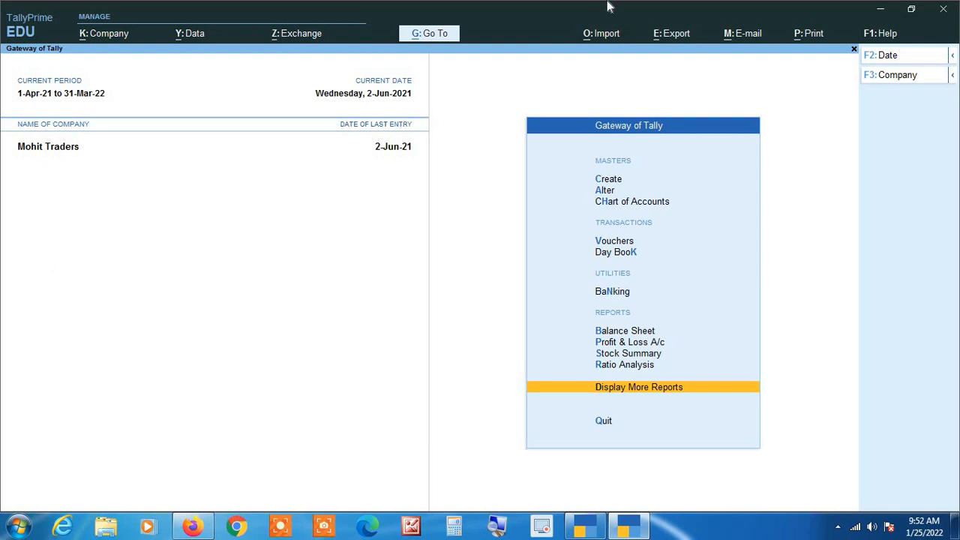
Step: Find and open the Purchase Register report for Mohit Traders
key("alt")
key("alt+g")
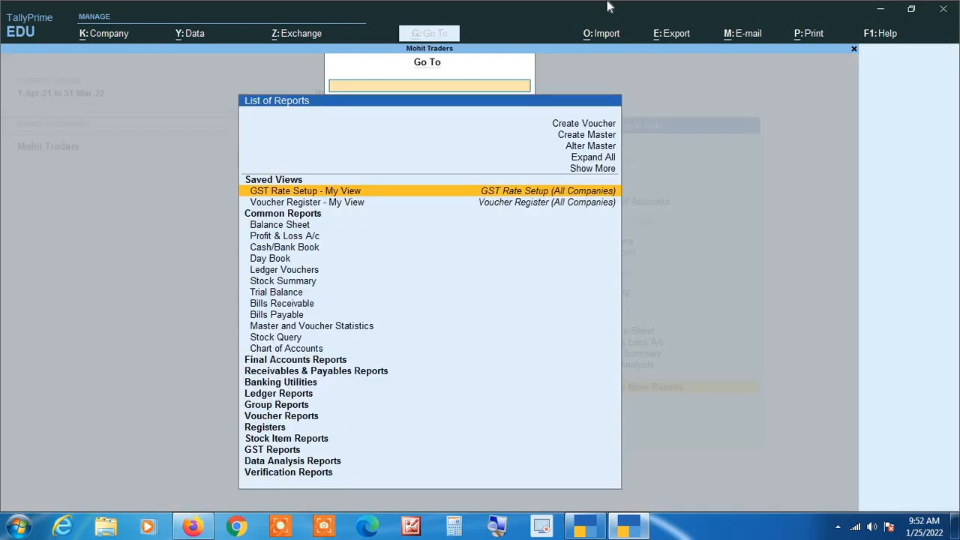
type("Pu")
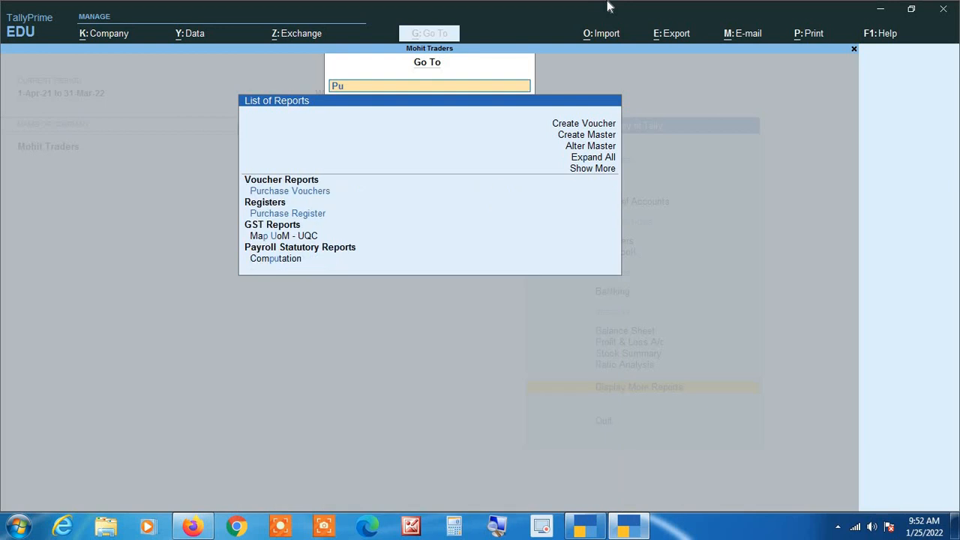
type("r")
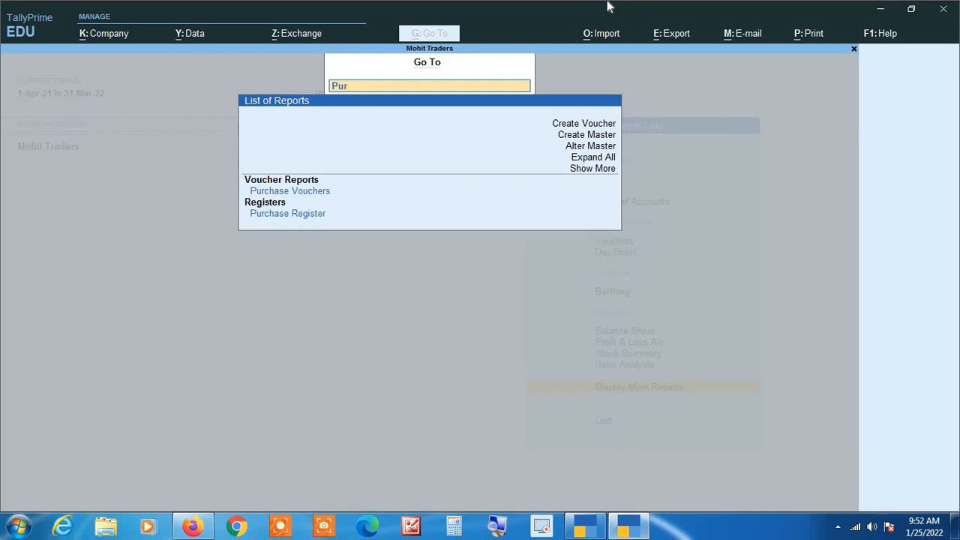
key("Down")
key("Down")
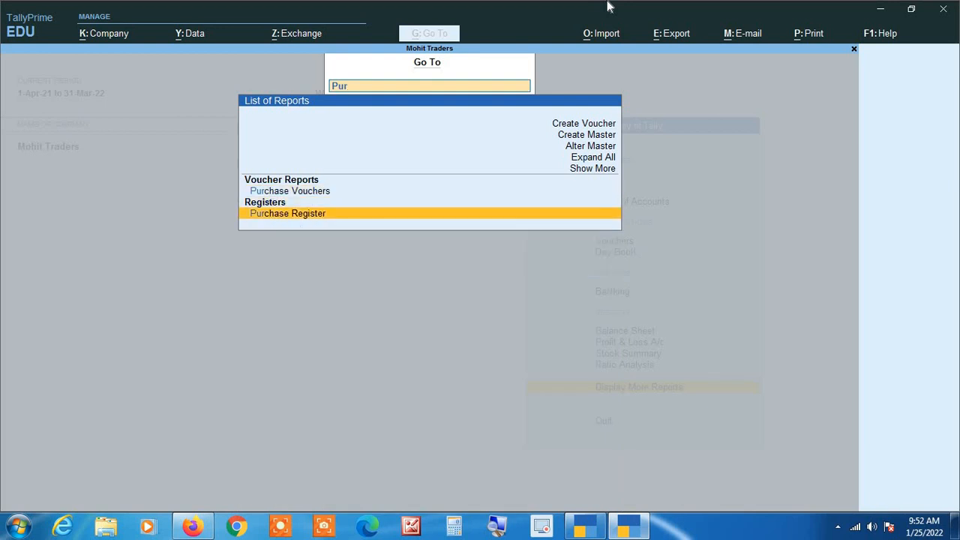
key("Return")
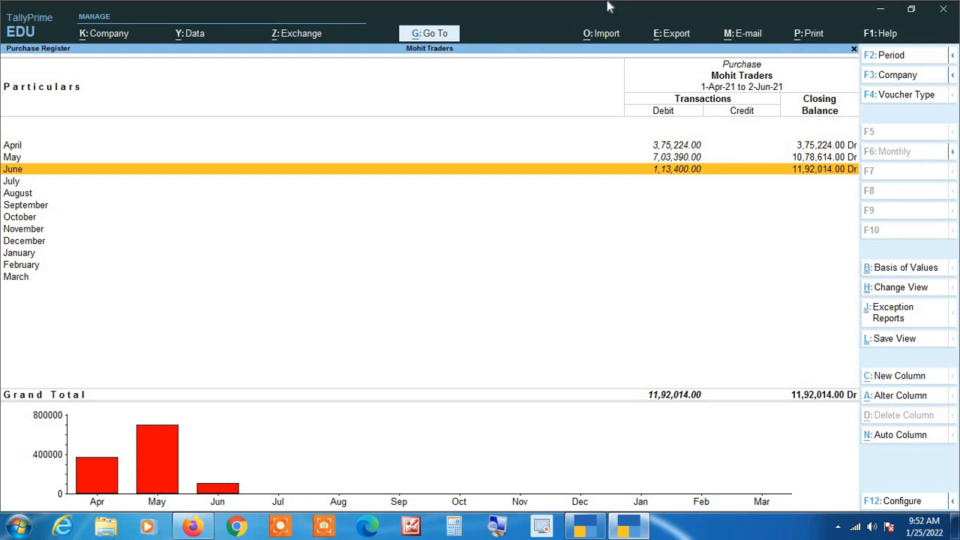
Step: Open the April purchase voucher list and set its period from 1-Apr-21 to 2-Jun-21
key("Up")
key("Up")
key("Return")
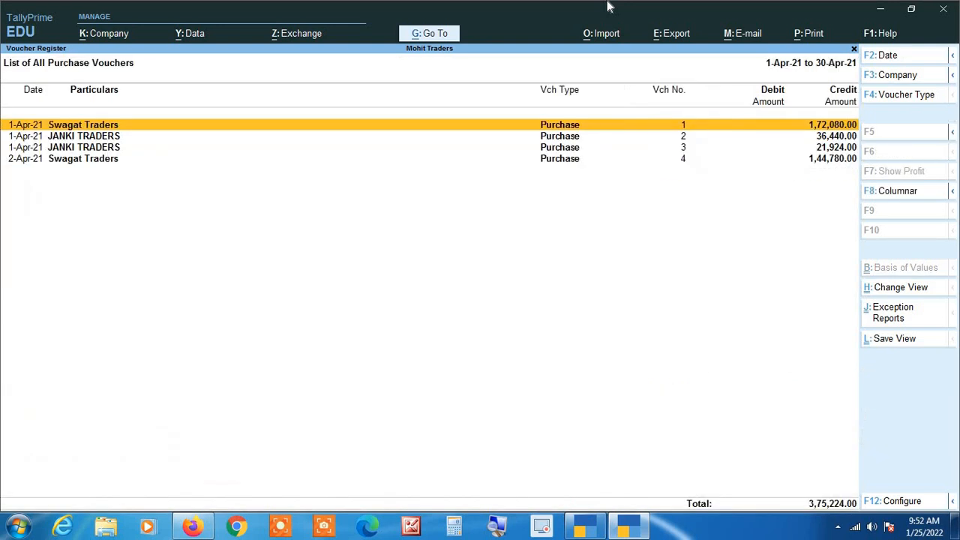
key("F2")
key("Return")
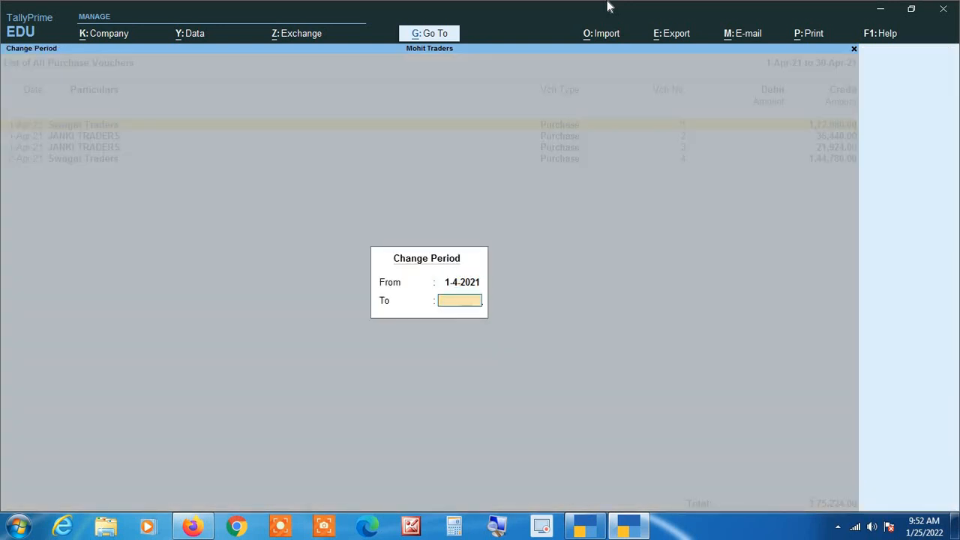
key("Return")
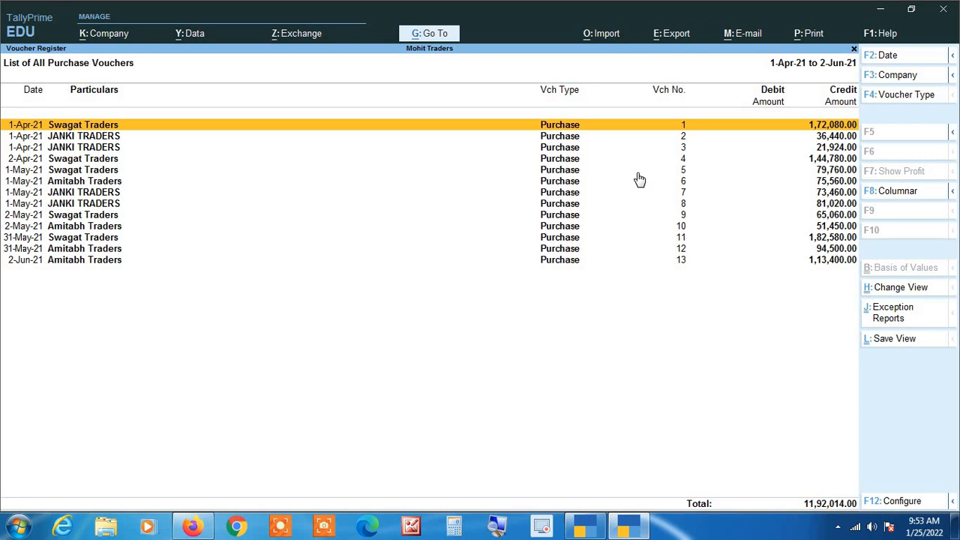
Step: Close the voucher list, quit the Mohit Traders session and switch to the other TallyPrime window with Aakash Traders
key("Escape")
key("Escape")
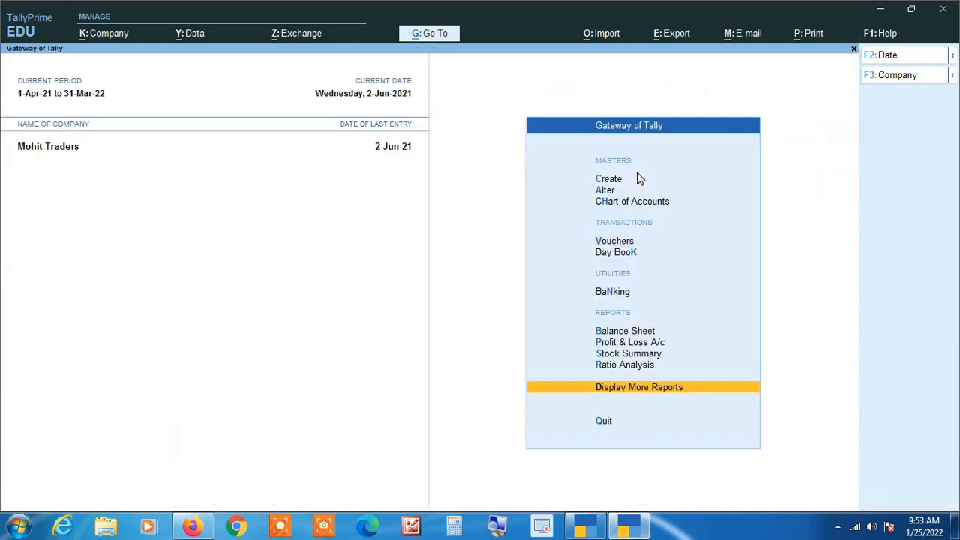
key("Escape")
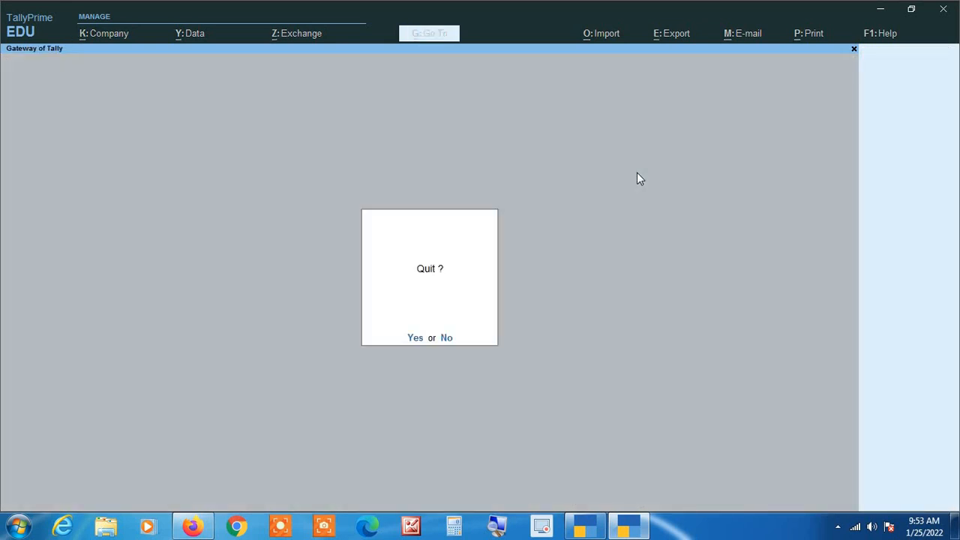
key("Return")
left_click(589, 529)
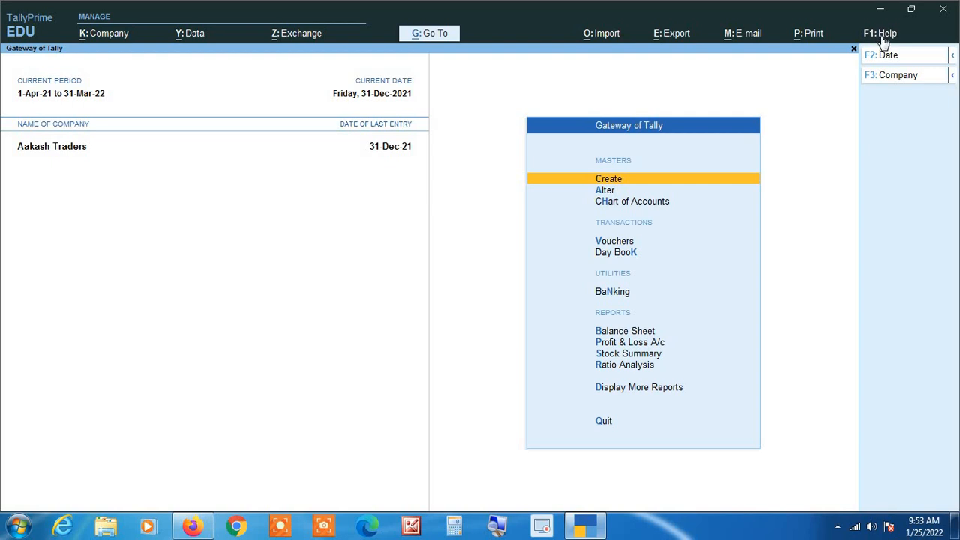
Step: Check the release of this TallyPrime installation in its About information
left_click(884, 37)
key("Down")
key("Down")
key("Down")
key("Down")
key("Down")
key("Down")
key("Down")
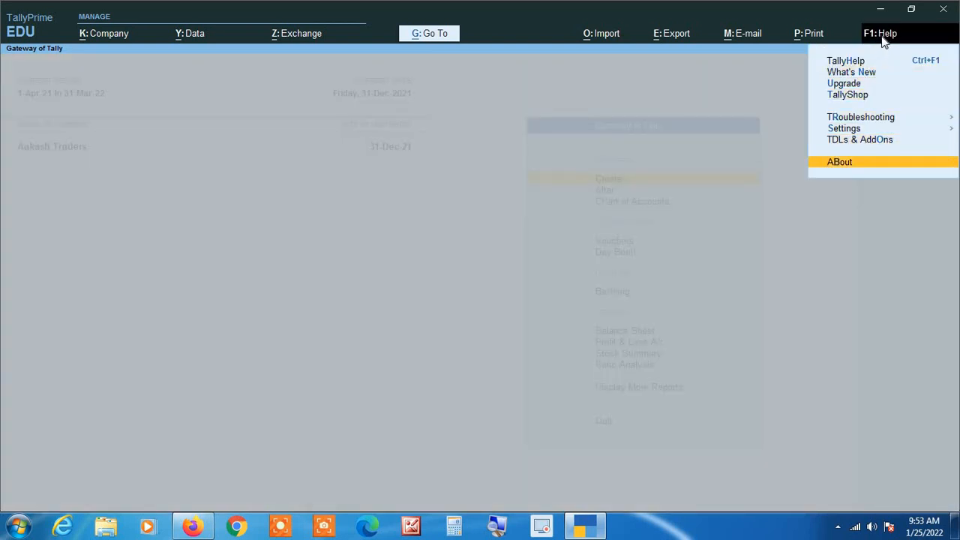
key("Return")
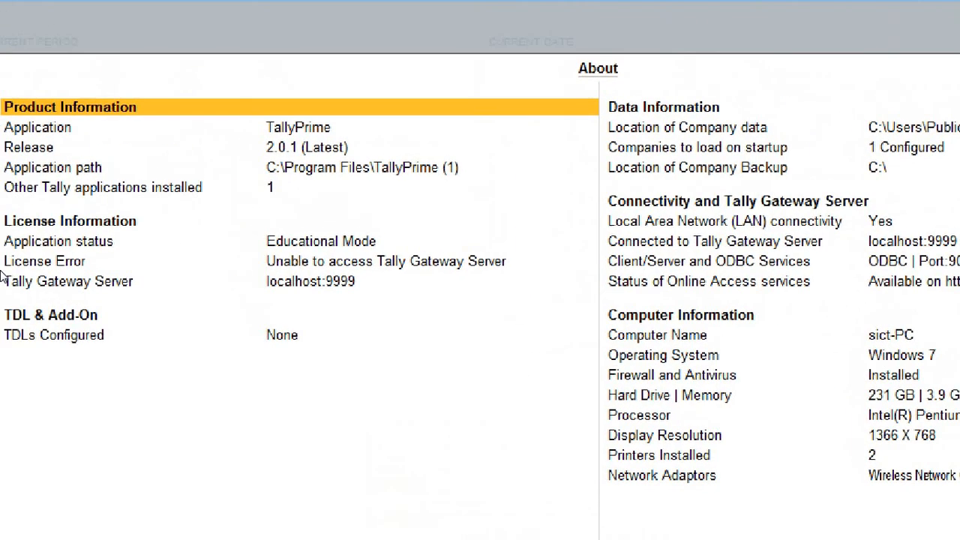
key("Down")
key("Down")
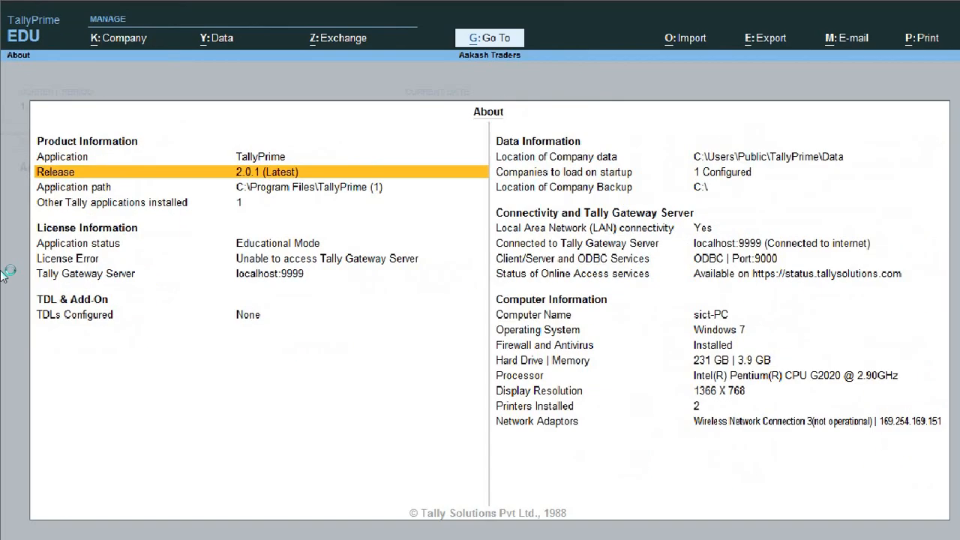
key("Escape")
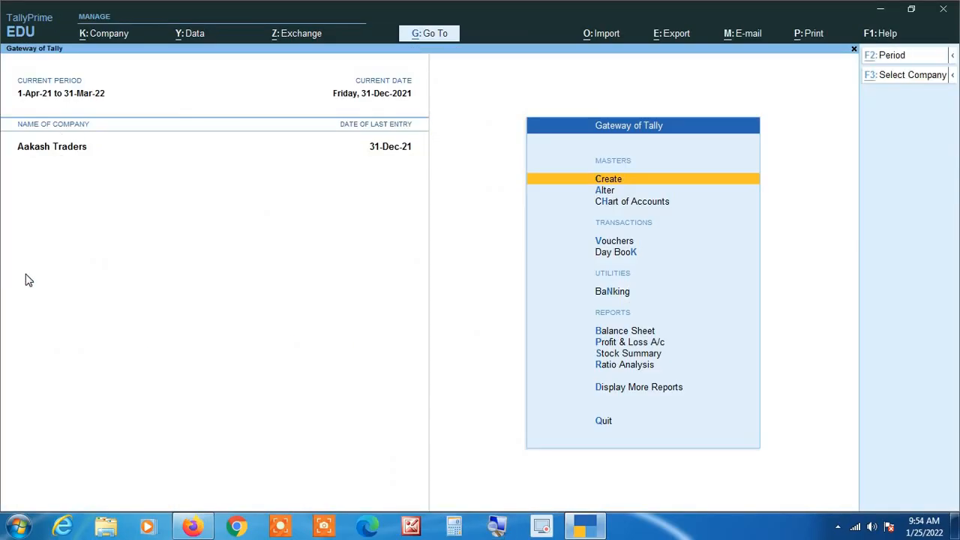
Step: Find and open the Purchase Register report for Aakash Traders
key("alt+g")
type("Pur")
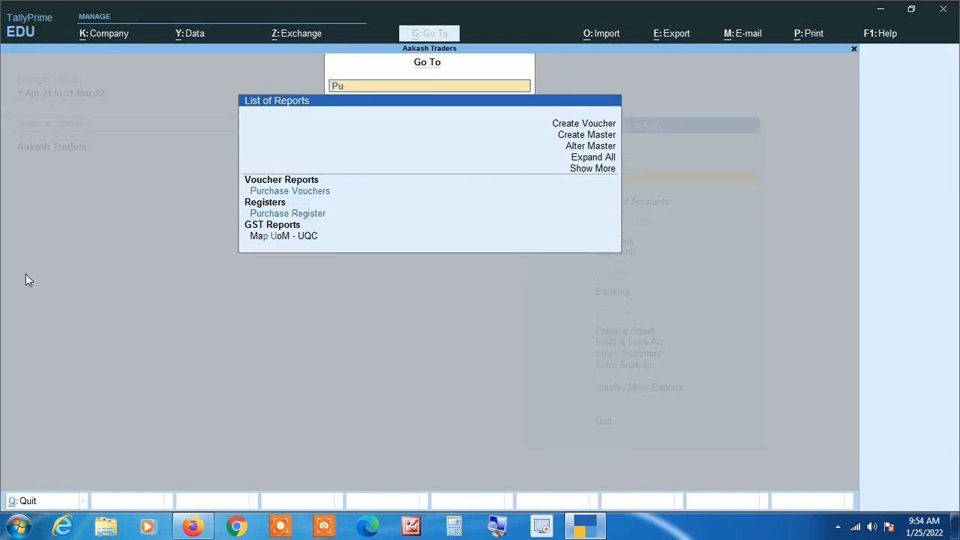
key("Down")
key("Down")
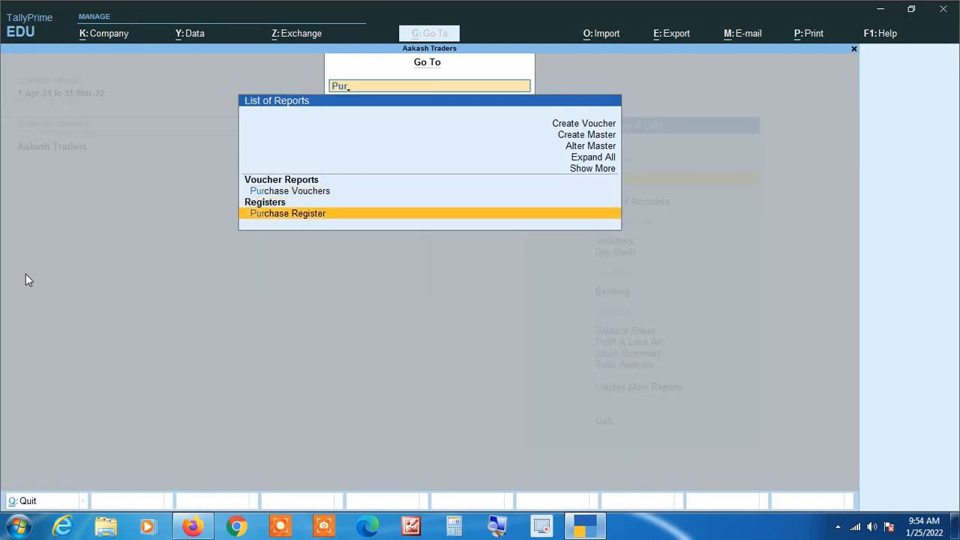
key("Return")
Step: Open the list of purchase vouchers for May from the Purchase Register
key("Up")
key("Up")
key("Up")
key("Up")
key("Up")
key("Up")
key("Up")
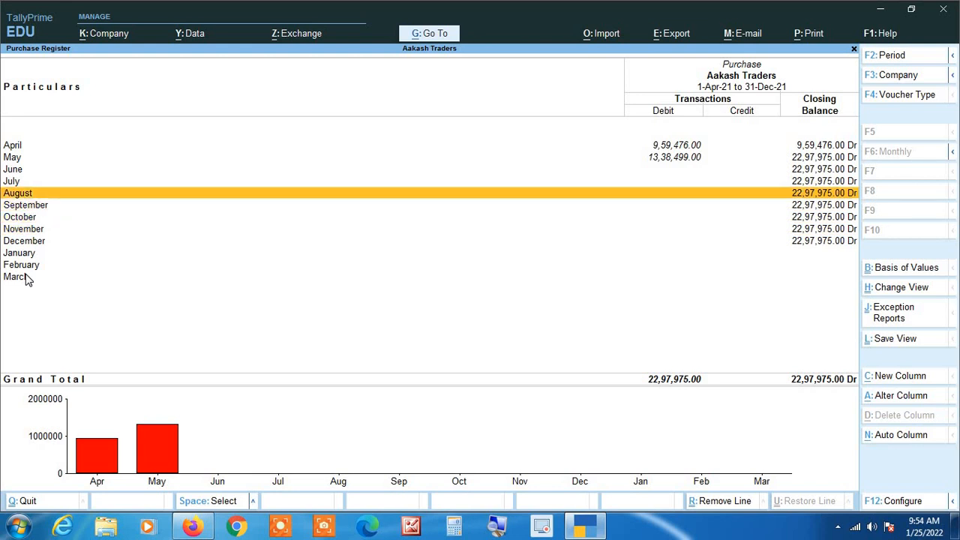
key("Return")
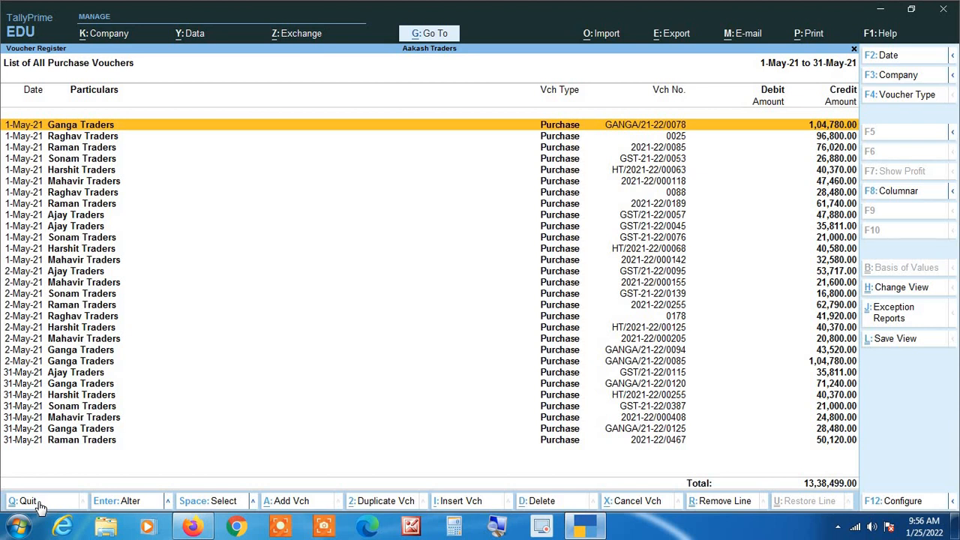
Step: Leave the May voucher list for the Gateway of Tally and reopen the Purchase Register
left_click(39, 503)
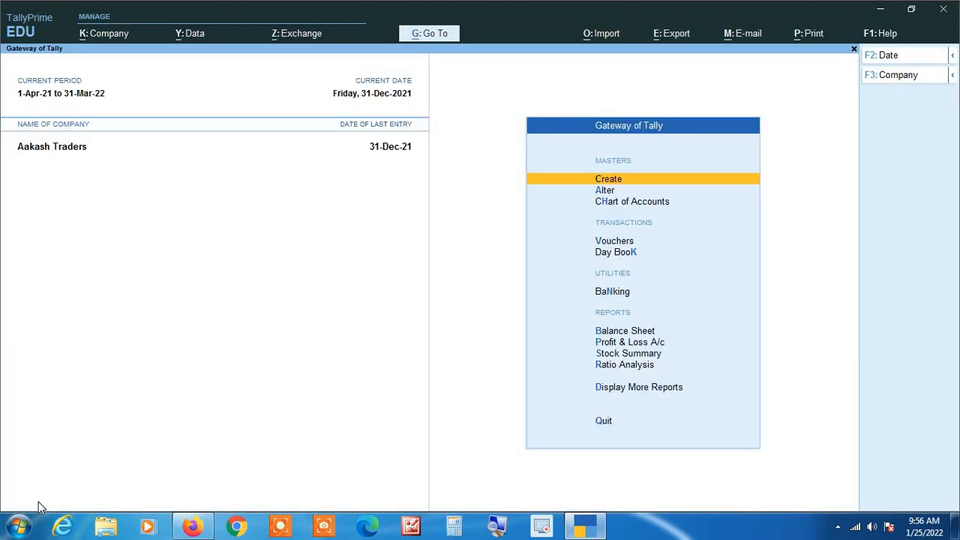
key("alt+g")
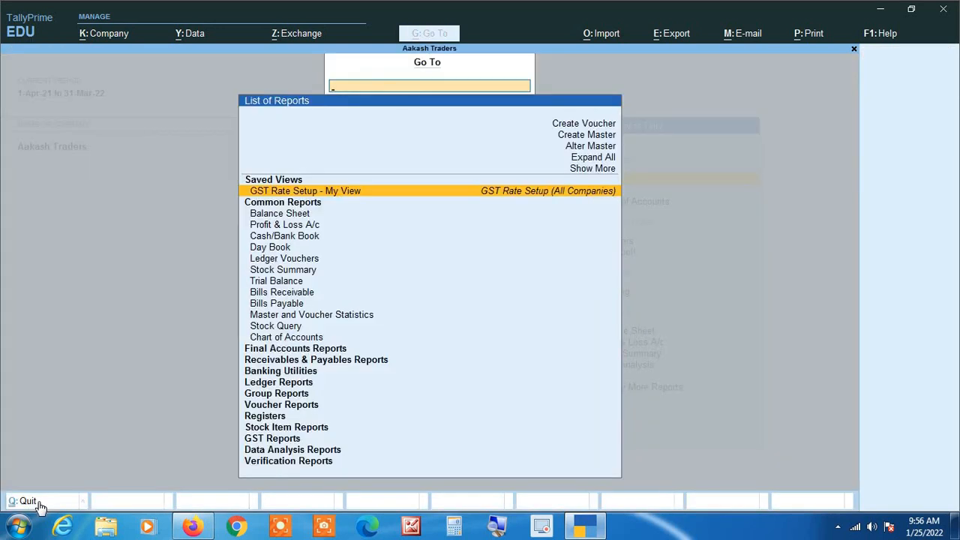
type("Purc")
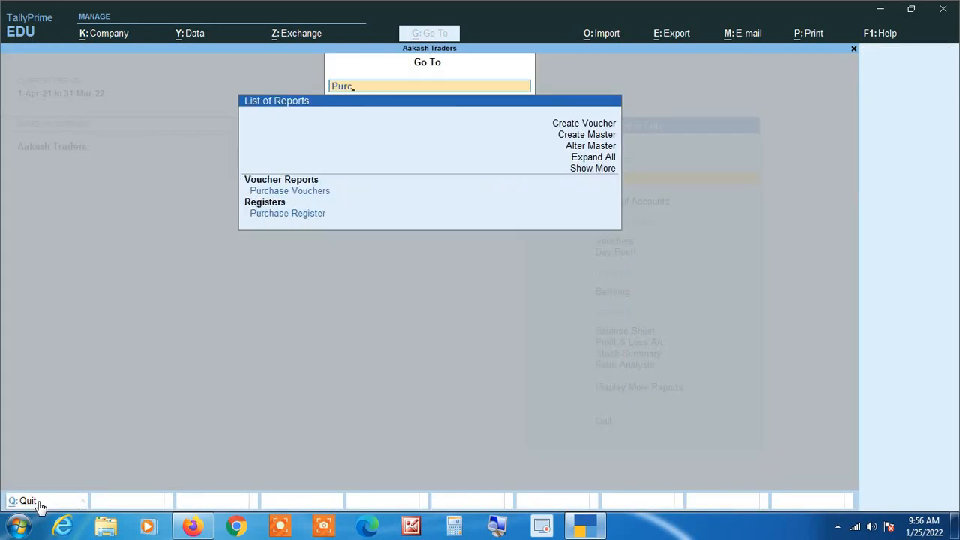
key("Down")
key("Down")
key("Return")
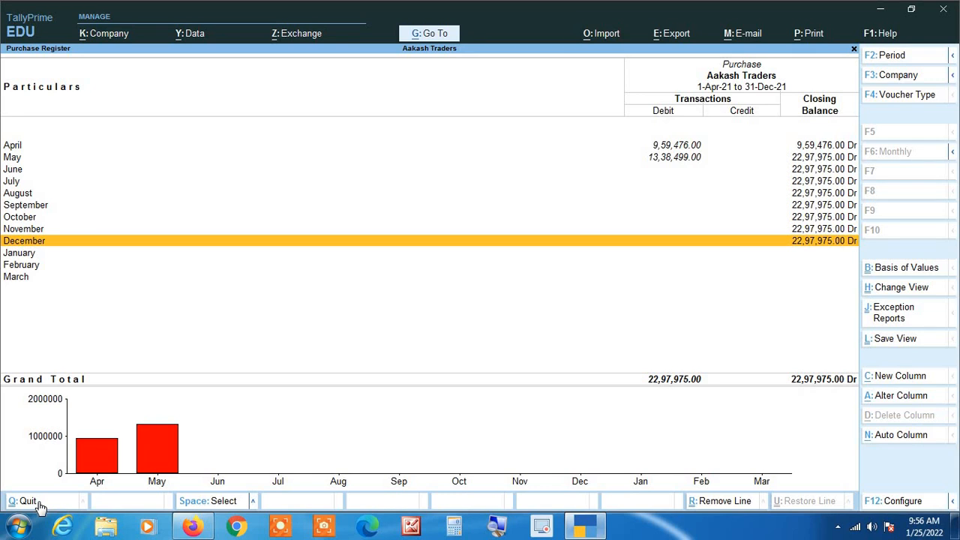
Step: Display the May purchase vouchers of Aakash Traders again from the monthly summary
key("Up")
key("Up")
key("Up")
key("Up")
key("Up")
key("Up")
key("Up")
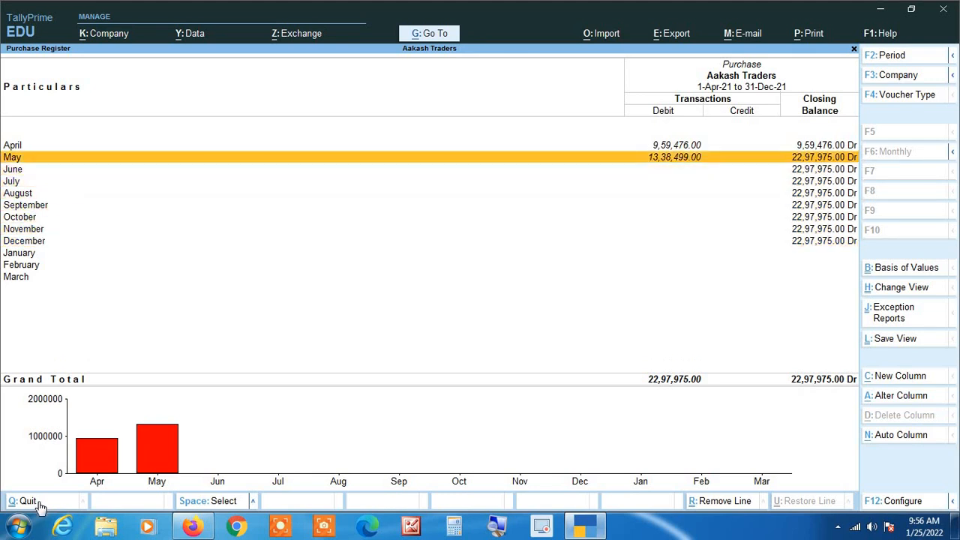
key("Return")
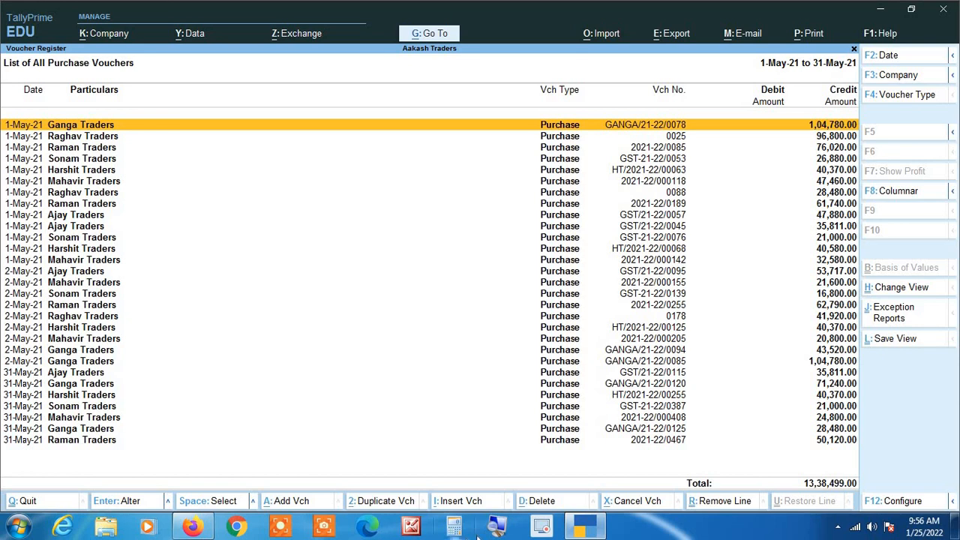
left_click(498, 528)
key("Down")
key("Down")
key("Down")
key("Up")
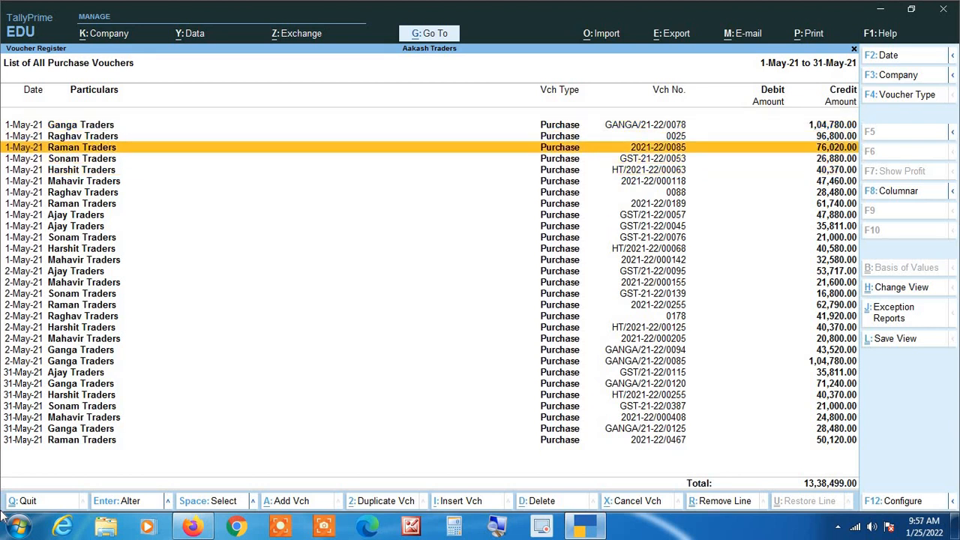
Step: Open the first 1-May Ganga Traders purchase voucher for alteration and set its voucher number to GANGA/21-22/0079
key("Up")
key("Up")
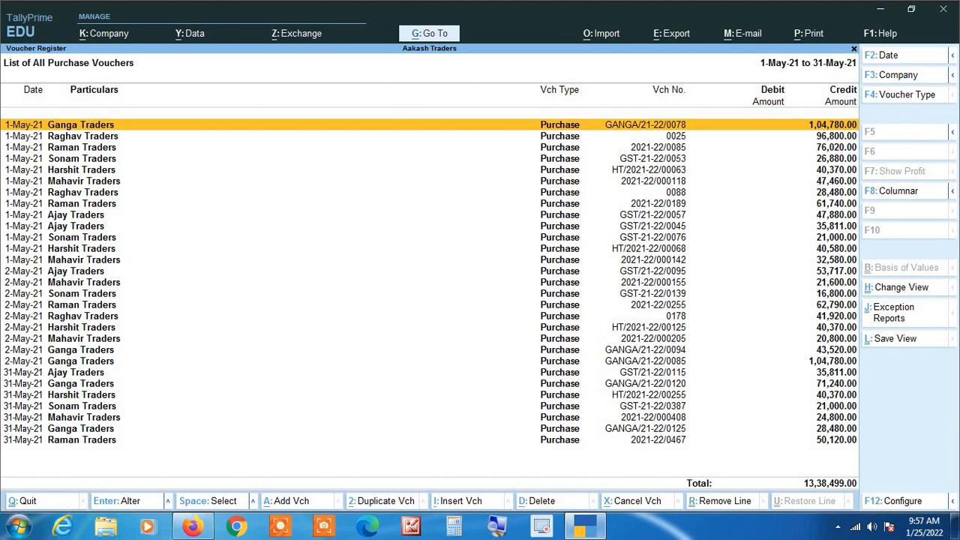
left_click(133, 510)
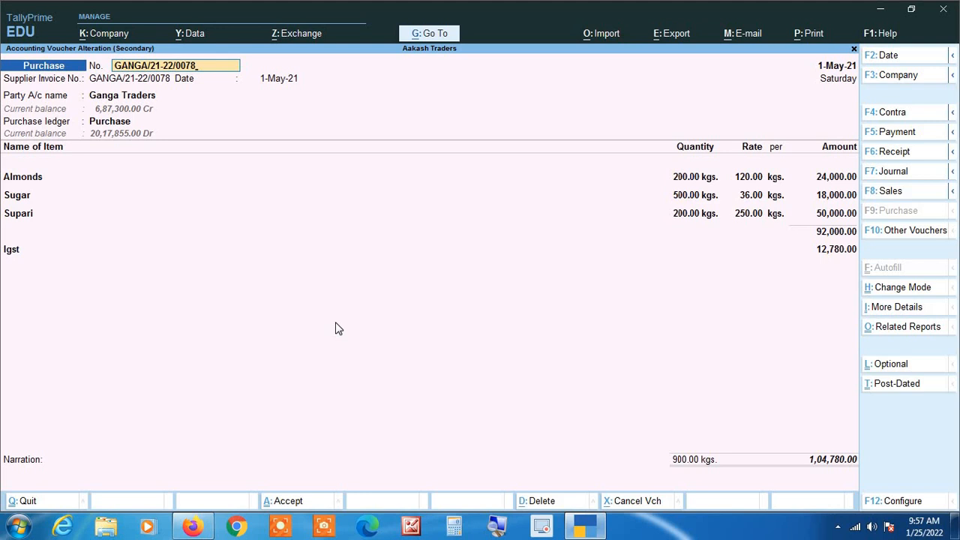
key("BackSpace")
type("9")
key("Return")
key("Return")
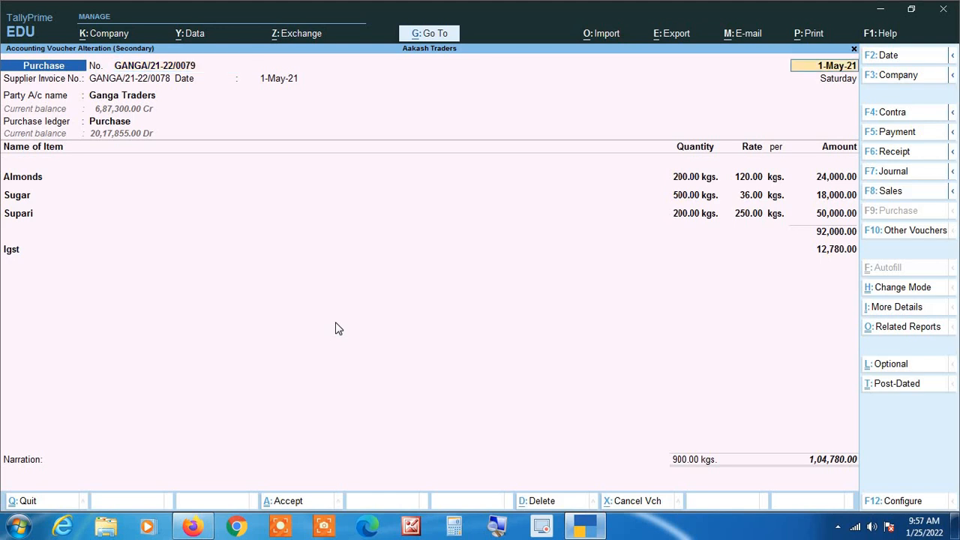
Step: Set the supplier invoice number to GANGA/21-22/0079 and advance to the purchase ledger entry
key("BackSpace")
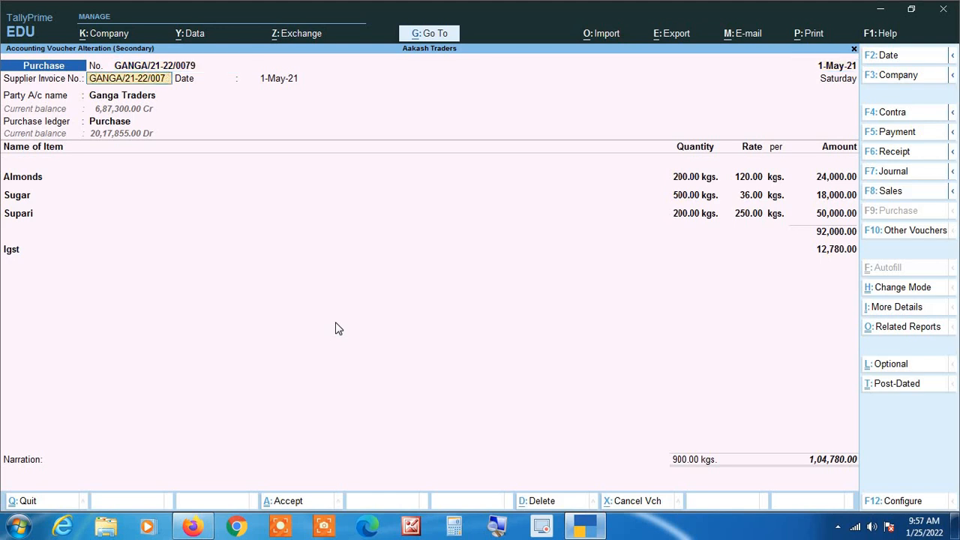
type("9")
key("Return")
key("Return")
key("Return")
key("Return")
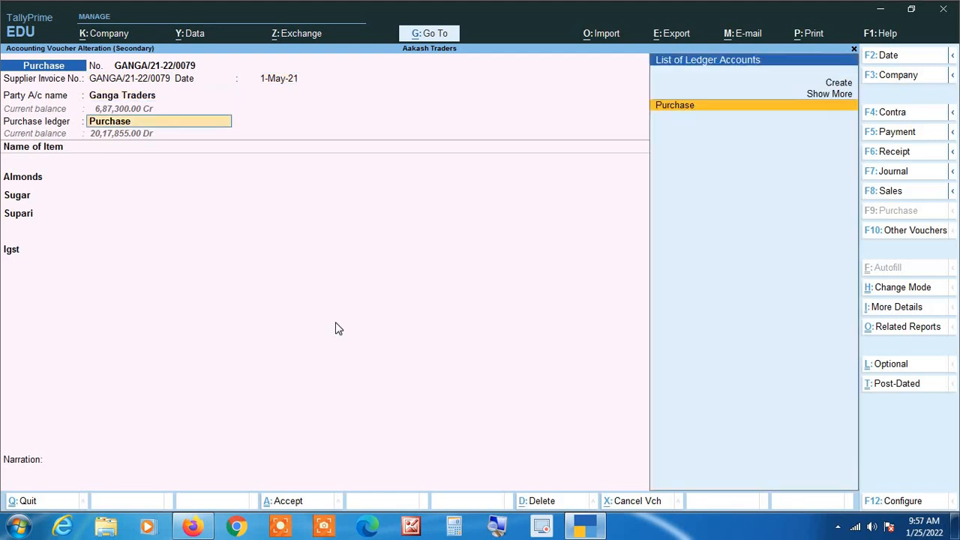
Step: Move to the item lines of the Ganga Traders purchase voucher and set the Almonds quantity to 150 kgs
key("Return")
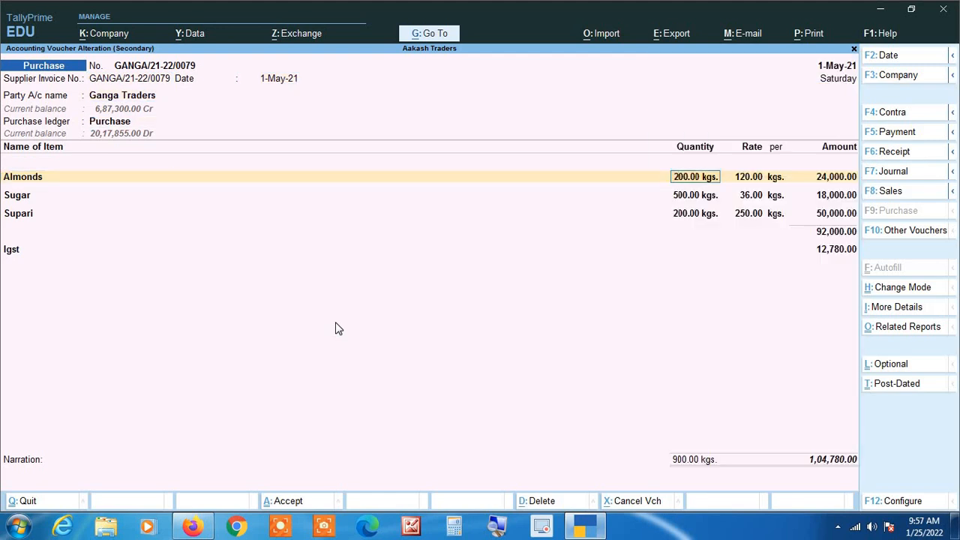
type("150")
key("Return")
key("Return")
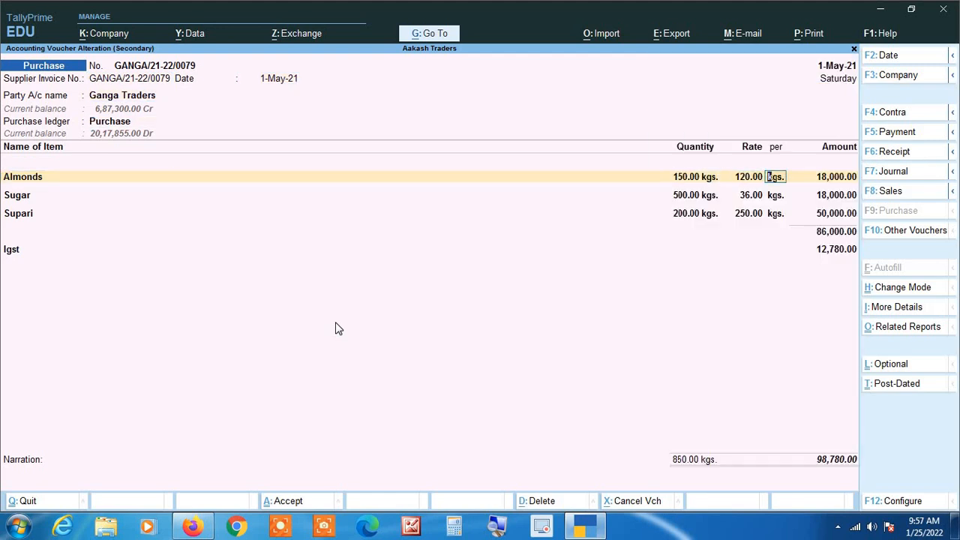
Step: Set the Almonds rate to 125.00 per kg and accept the altered Ganga Traders voucher
key("BackSpace")
key("BackSpace")
key("Return")
type("125")
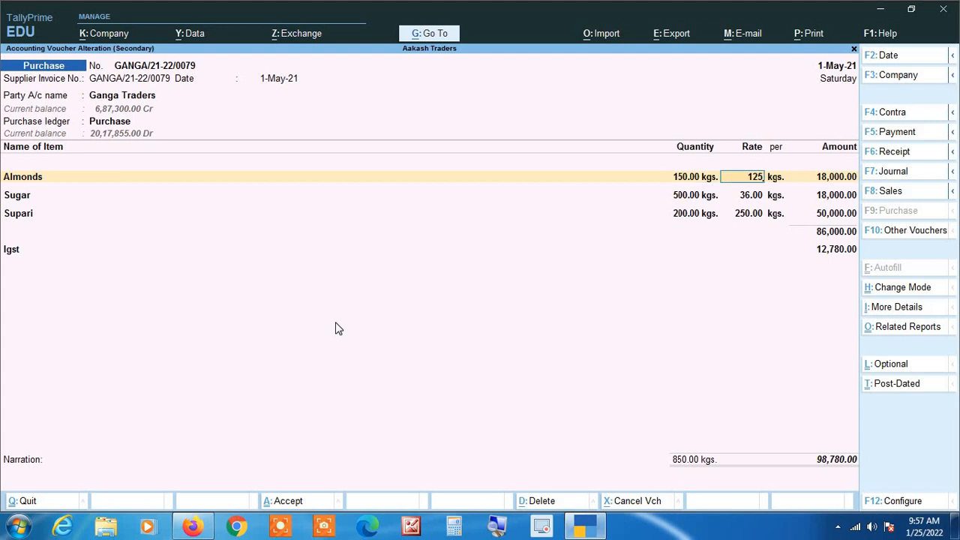
key("Return")
key("Return")
key("Return")
key("ctrl")
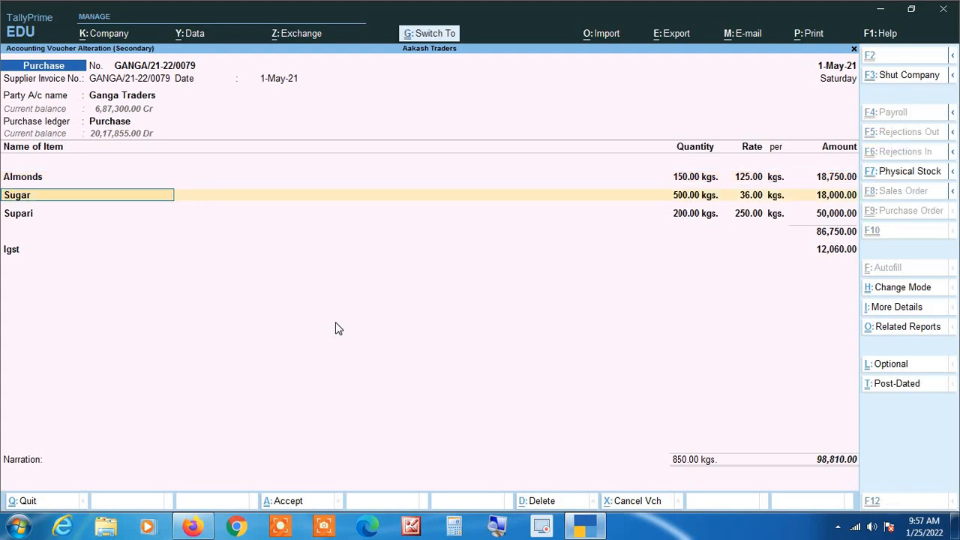
key("ctrl+a")
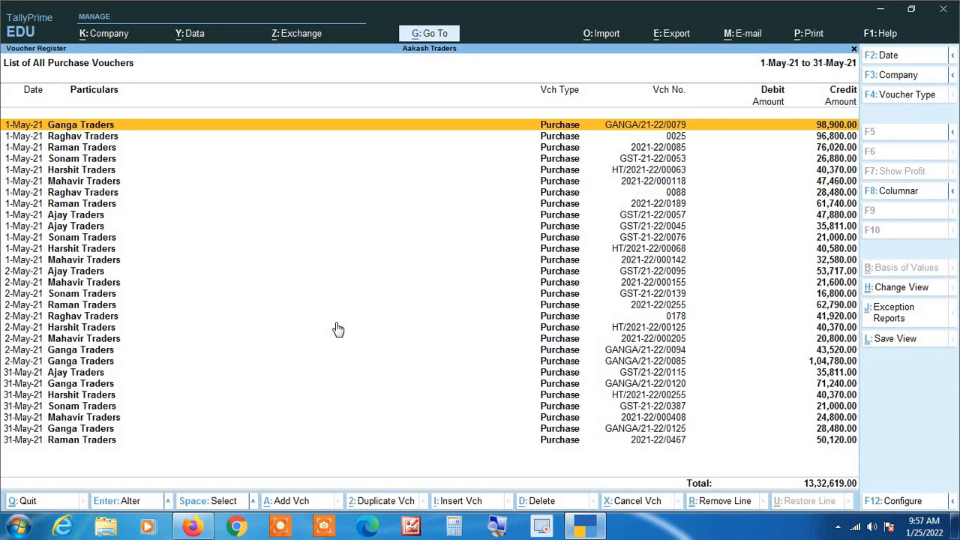
Step: Reopen the altered Ganga Traders voucher to check its item lines, and quit without changing anything
key("Return")
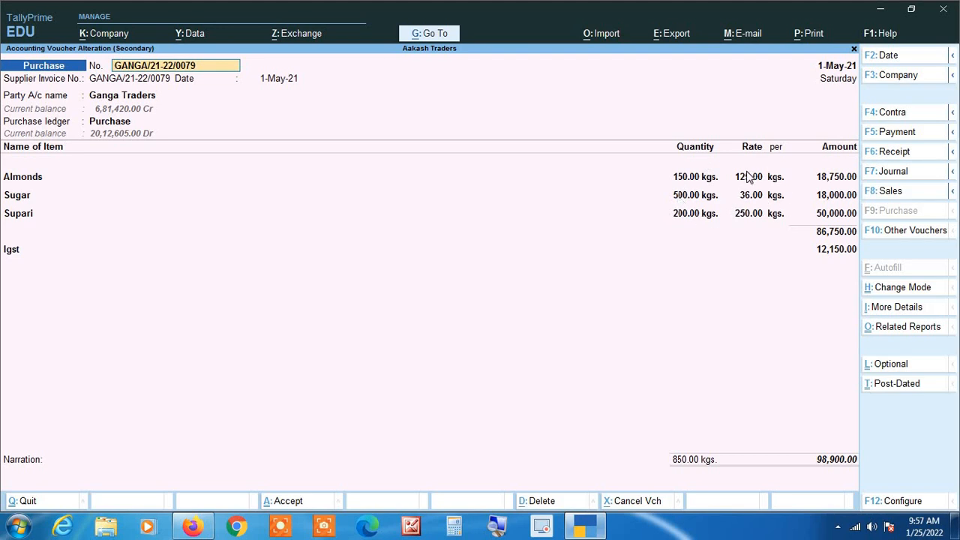
key("Escape")
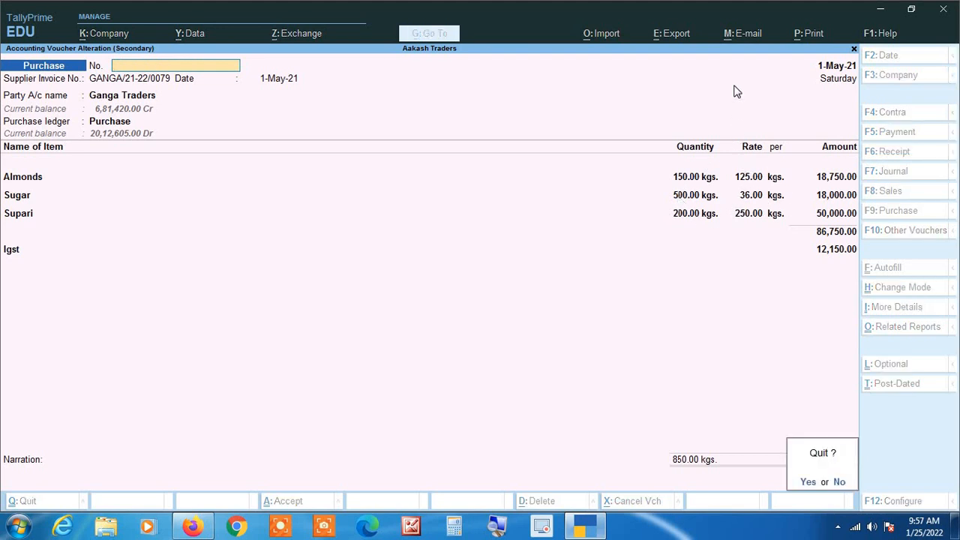
key("y")
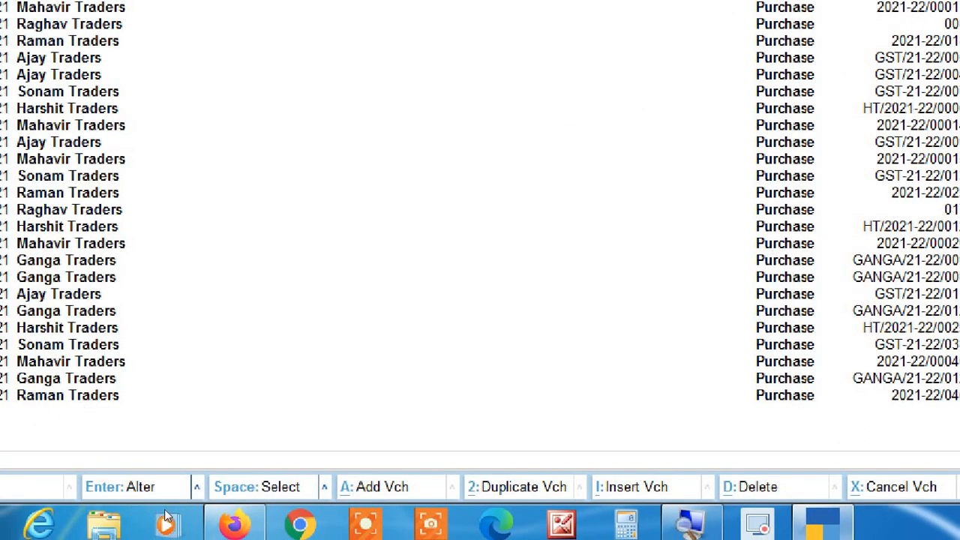
Step: View the 1-May Ganga Traders purchase voucher in display mode and return to the May voucher list
left_click(170, 505)
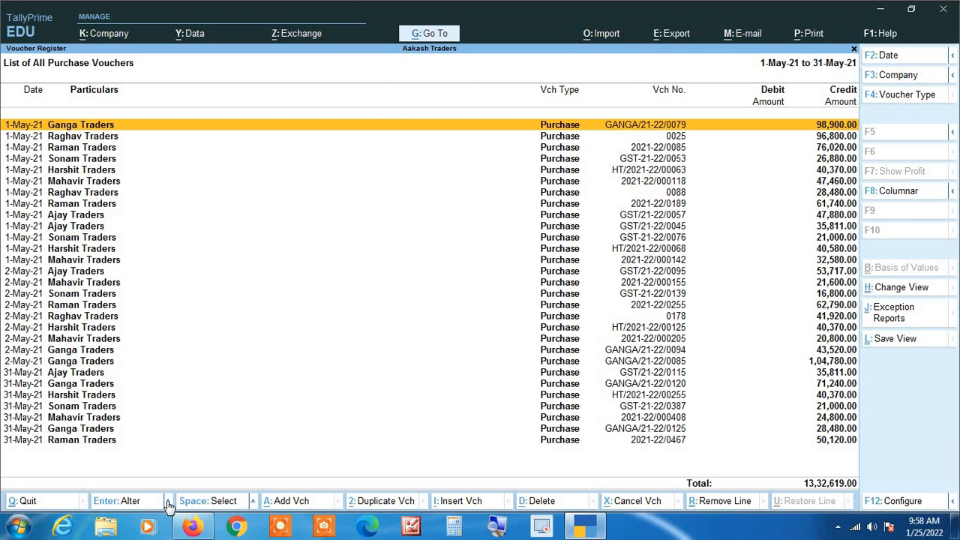
mouse_move(168, 507)
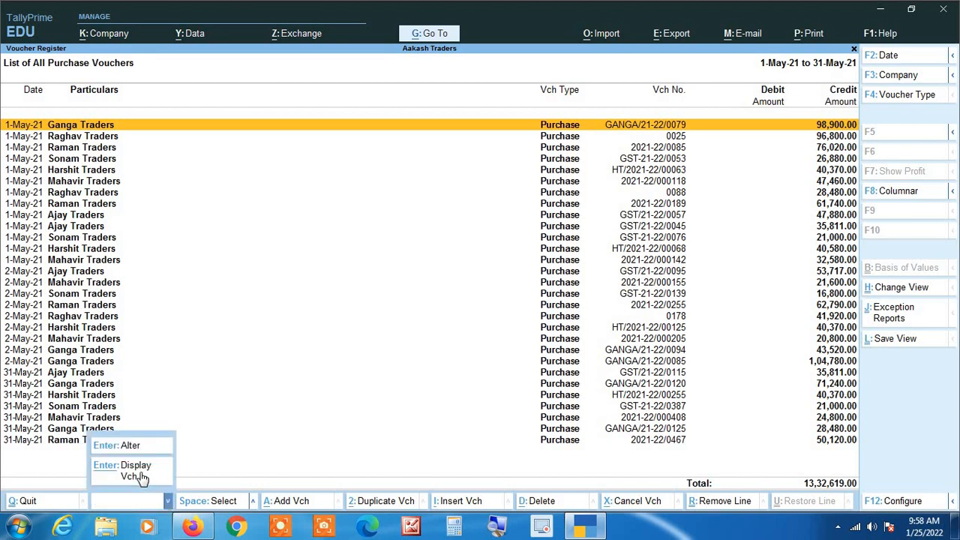
left_click(139, 474)
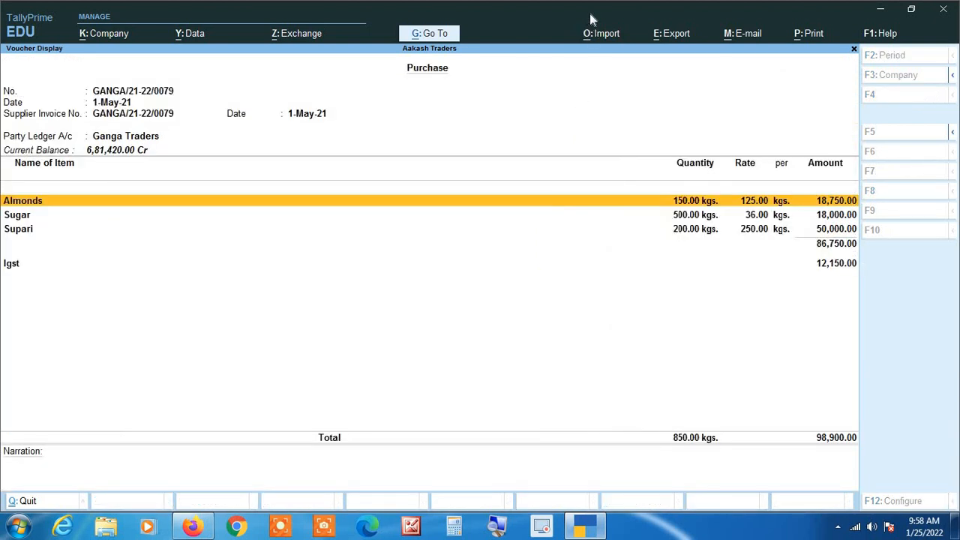
key("Down")
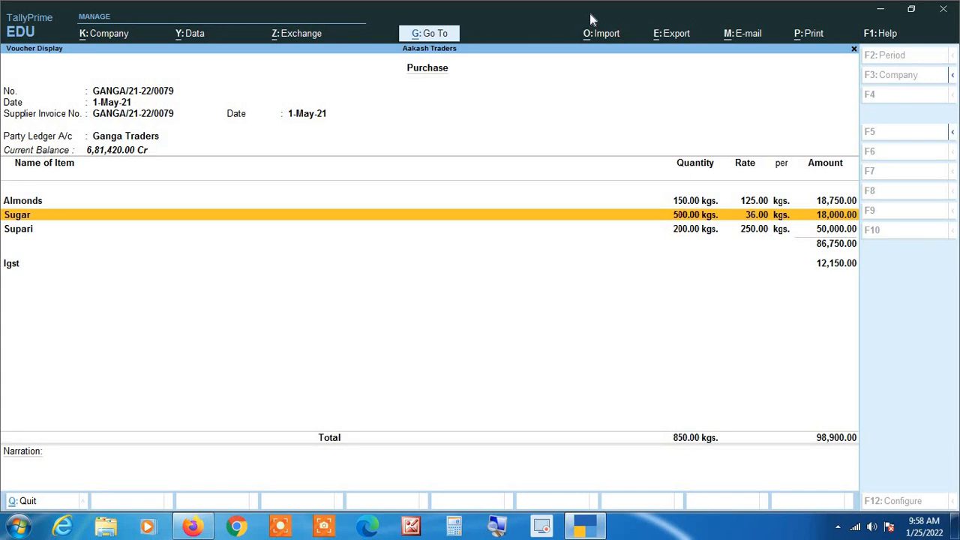
key("Escape")
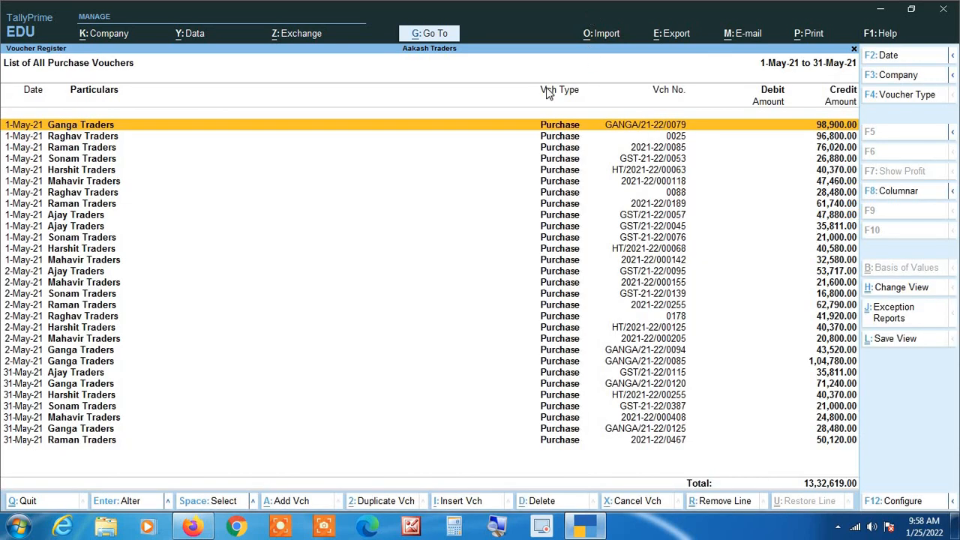
Step: Select the 1-May Raman Traders vouchers 2021-22/0085 and 2021-22/0189 and the 1-May Mahavir Traders voucher 2021-22/000142
left_click(496, 528)
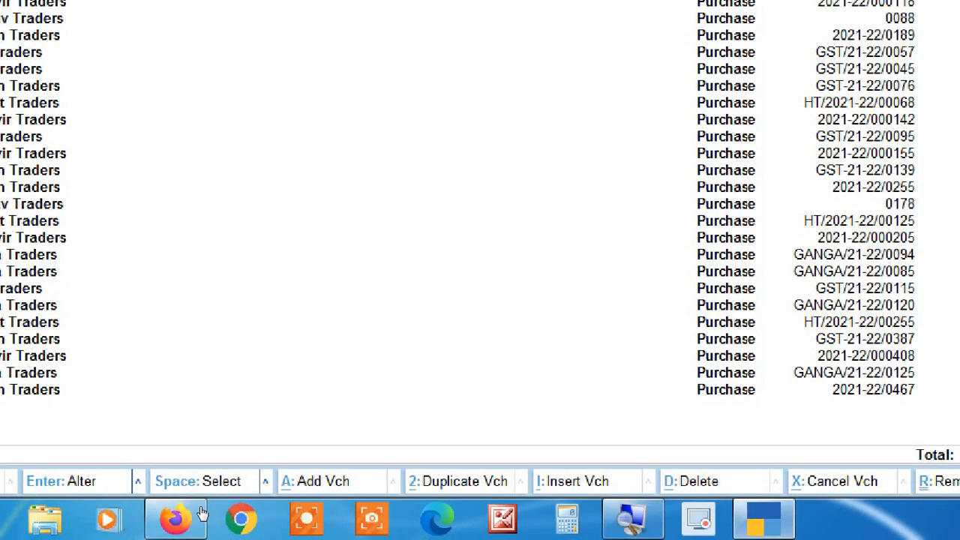
key("super+Escape")
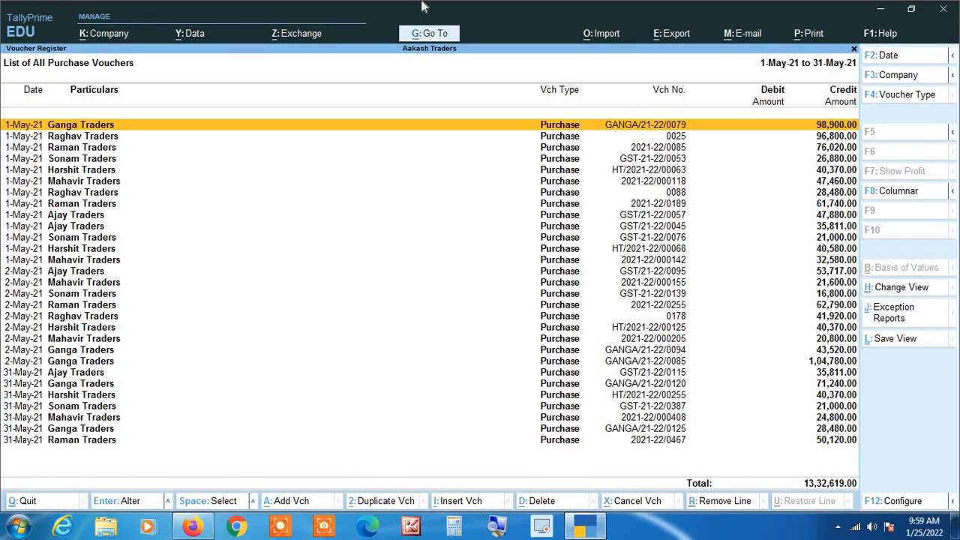
key("Down")
key("Down")
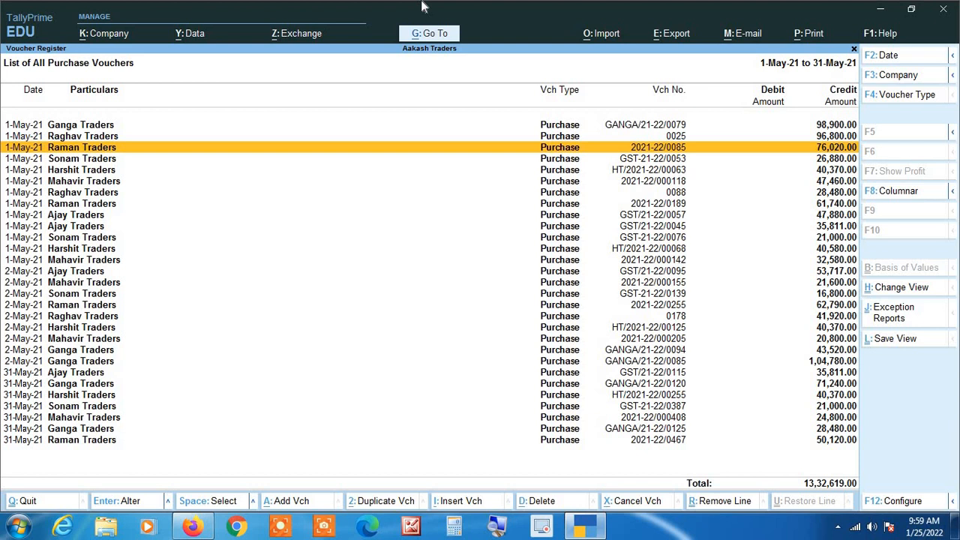
key("super+plus")
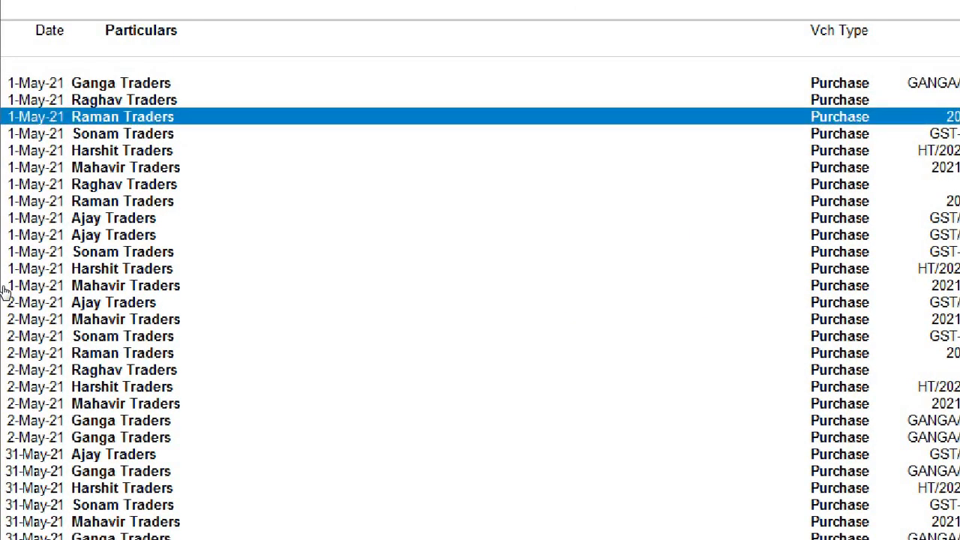
key("Down")
key("Down")
key("Down")
key("Down")
key("Down")
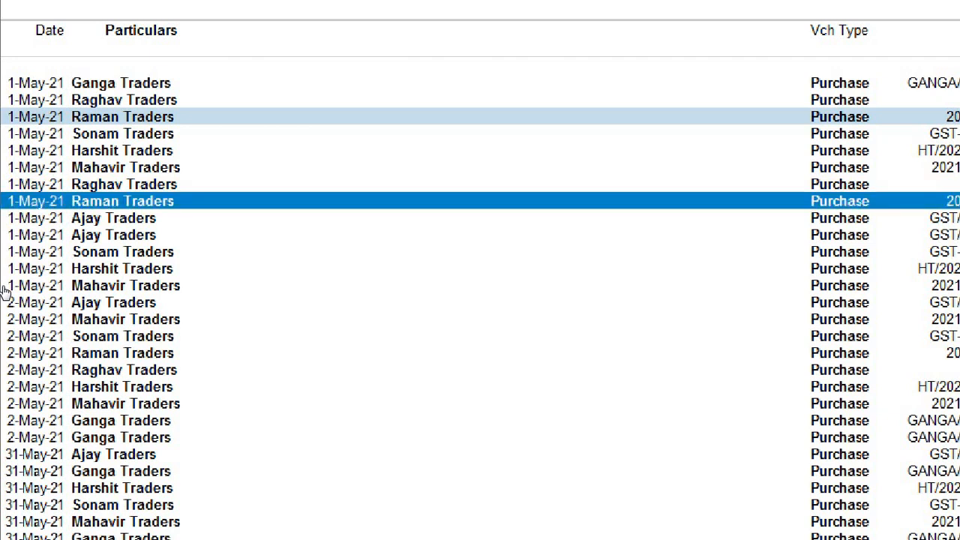
key("Down")
key("Down")
key("Down")
key("Down")
key("Down")
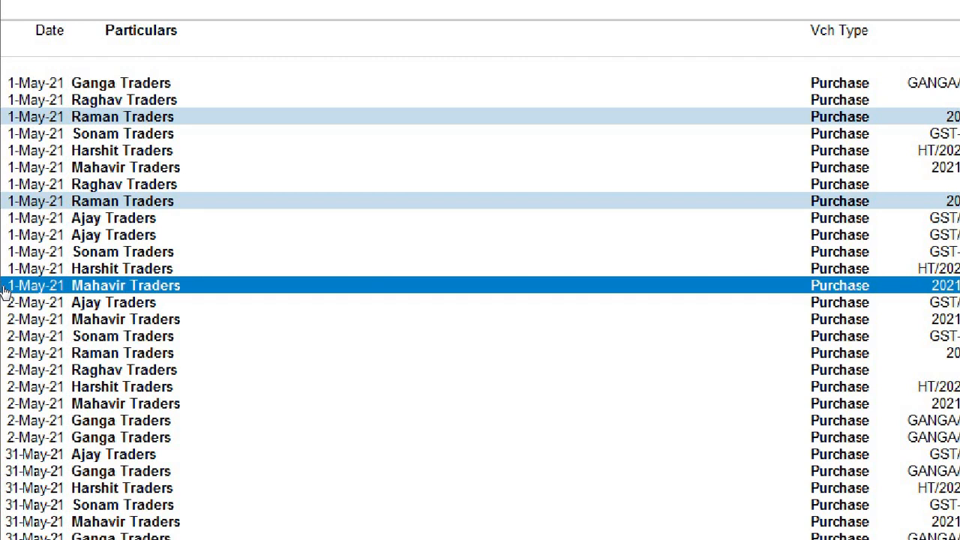
Step: Deselect the 1-May Mahavir Traders voucher 2021-22/000142
key("Down")
key("Down")
key("Down")
key("Down")
key("Down")
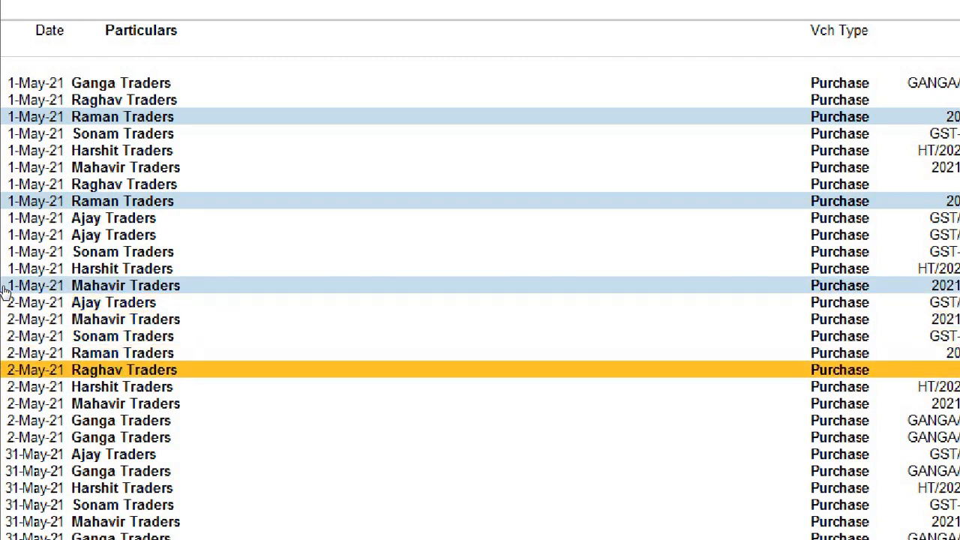
key("Up")
key("Up")
key("Up")
key("Up")
key("Up")
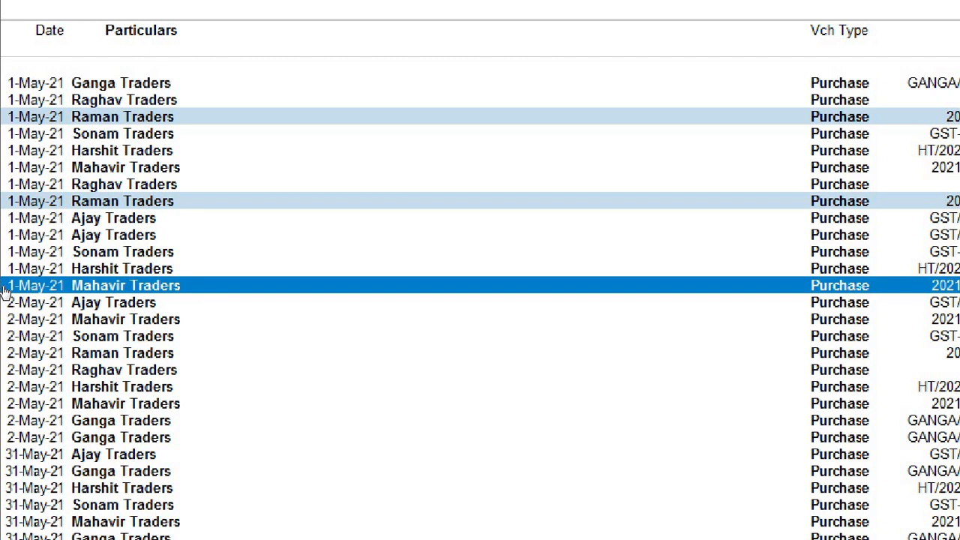
key("space")
Step: Deselect the 1-May Raman Traders vouchers 2021-22/0189 and 2021-22/0085
key("Up")
key("Up")
key("Up")
key("Up")
key("Up")
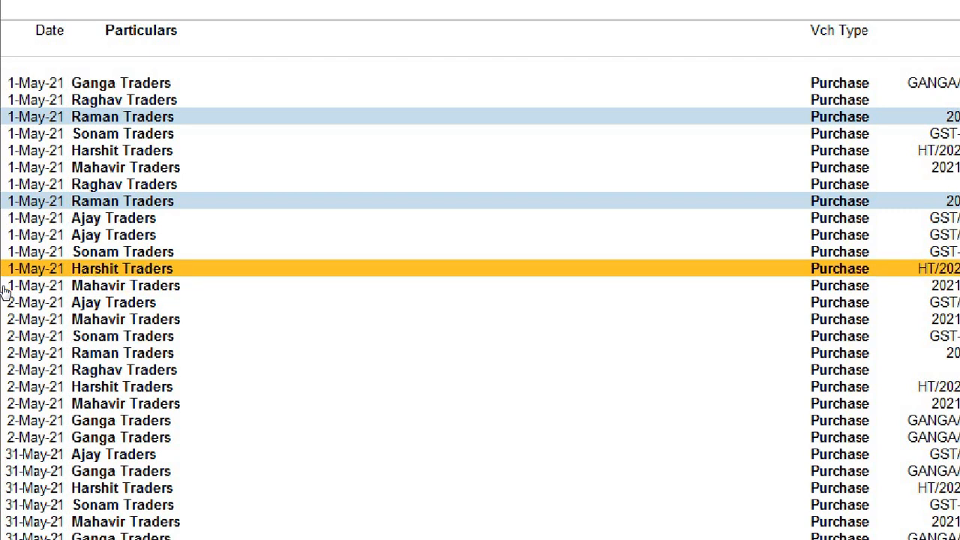
key("Up")
key("Up")
key("Up")
key("Up")
key("Up")
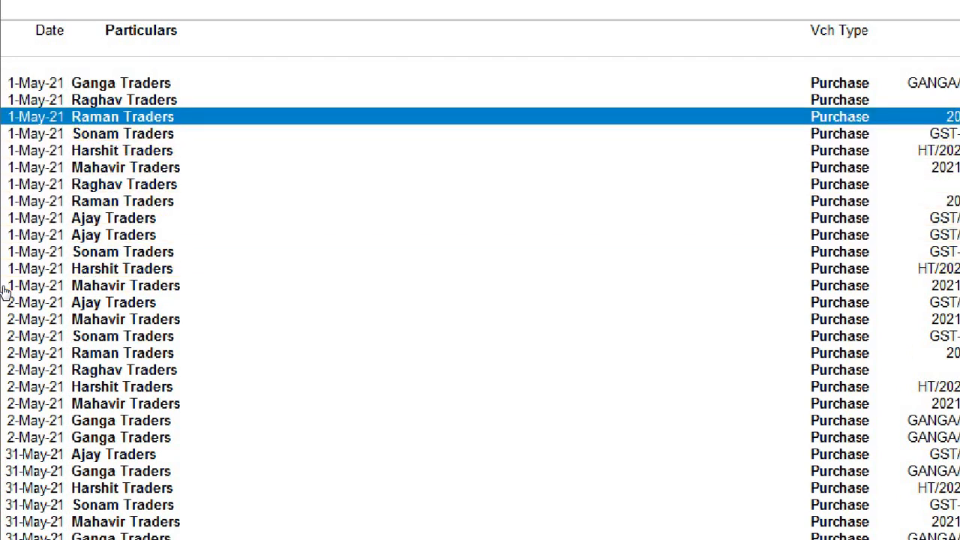
key("space")
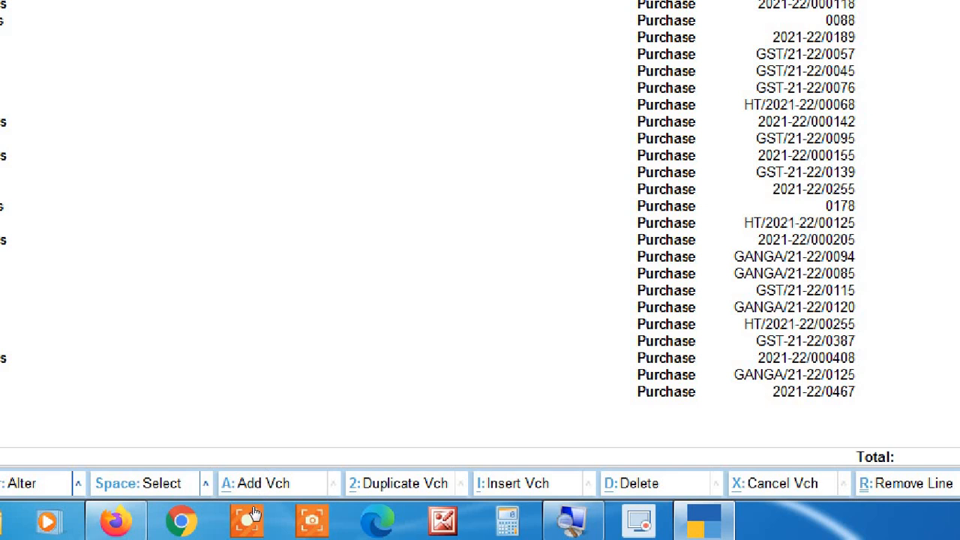
Step: Select all purchase vouchers in the May list and move the cursor down to Ajay Traders voucher GST/21-22/0057
key("ctrl")
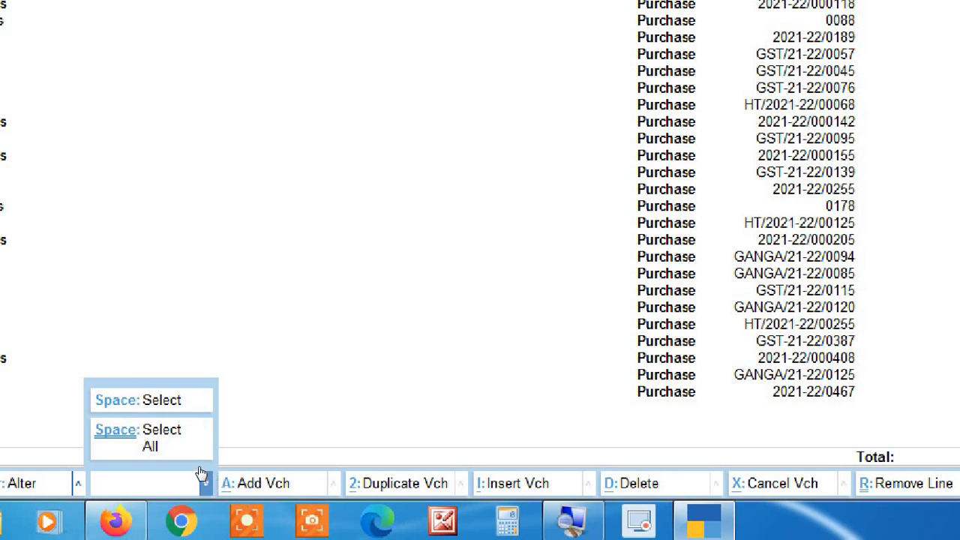
key("ctrl+space")
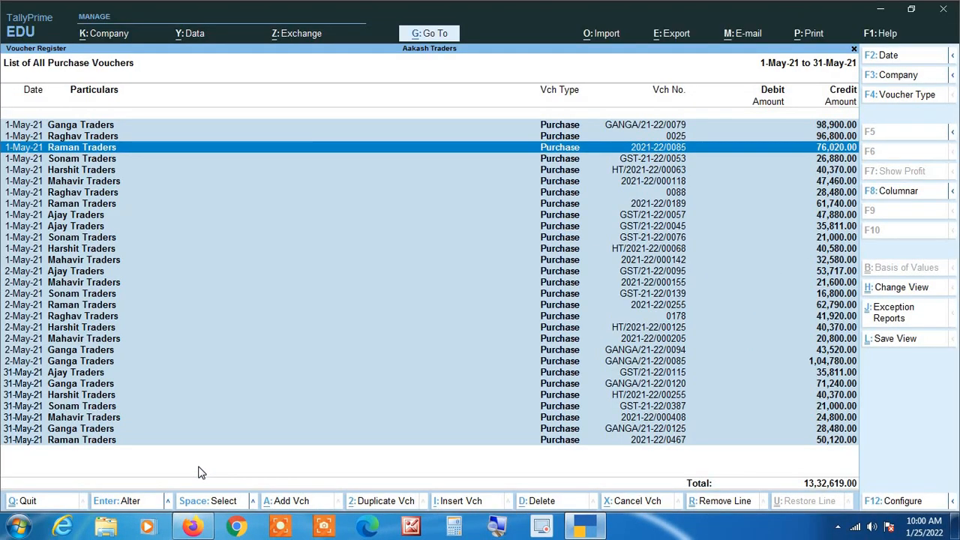
key("Down")
key("Down")
key("Down")
key("Down")
key("Down")
key("Down")
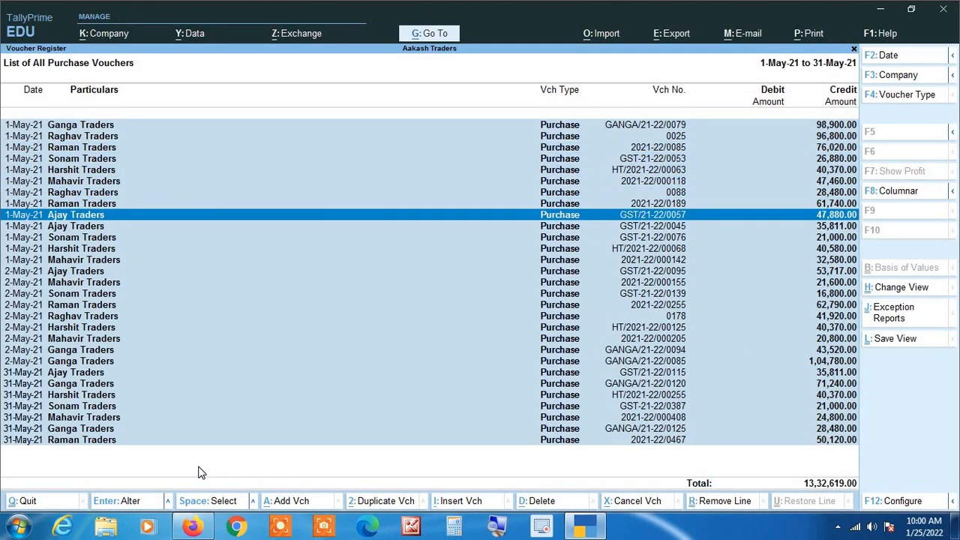
Step: Return to the first Ganga Traders voucher in the list and deselect all the vouchers with Select All
key("Up")
key("Up")
key("Up")
key("Up")
key("Up")
key("Up")
key("Up")
key("Up")
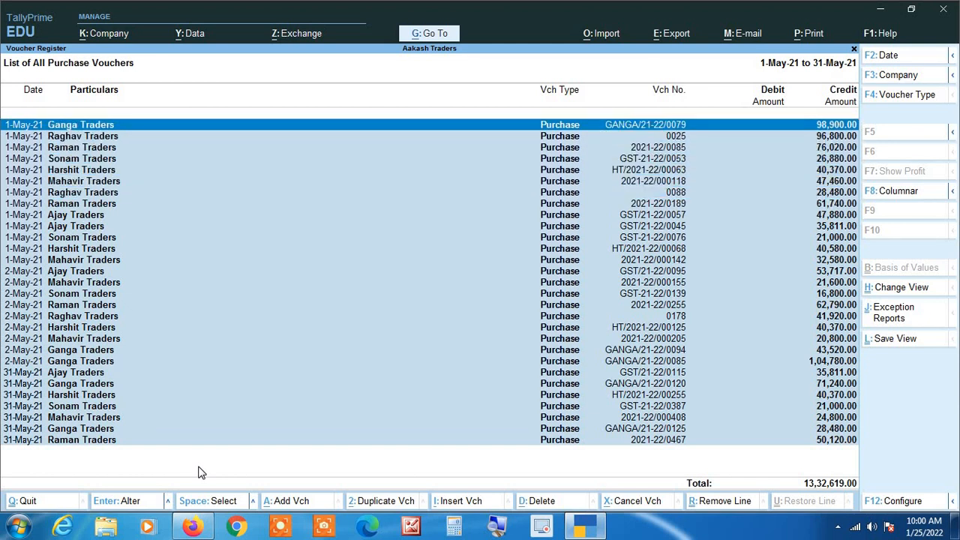
left_click(253, 501)
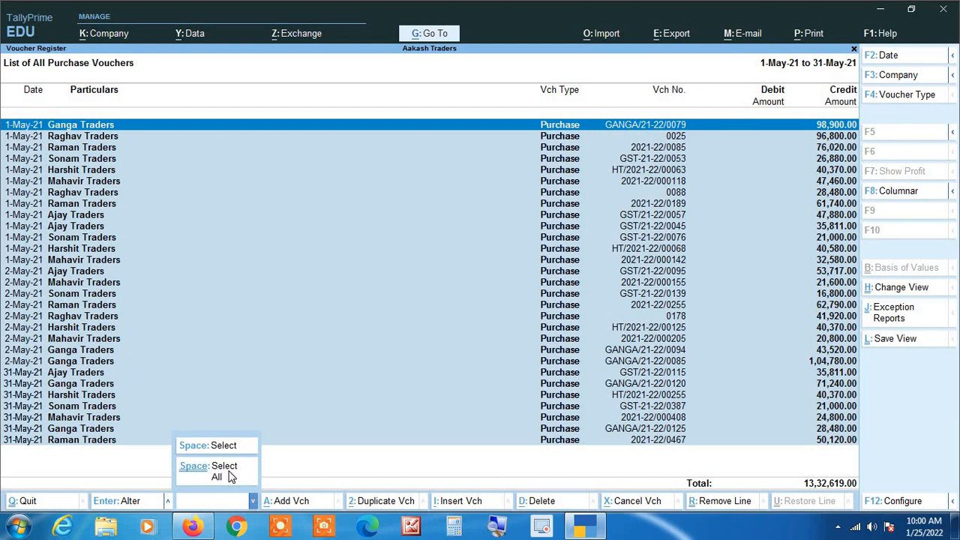
left_click(227, 476)
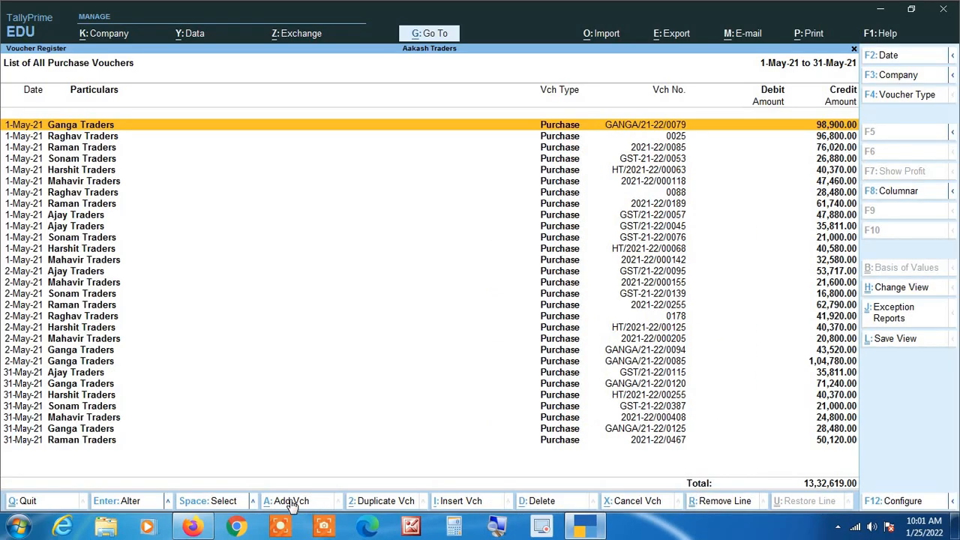
Step: Open a blank new voucher while on the 1-May Ajay Traders voucher GST/21-22/0057, and quit it without saving
key("Down")
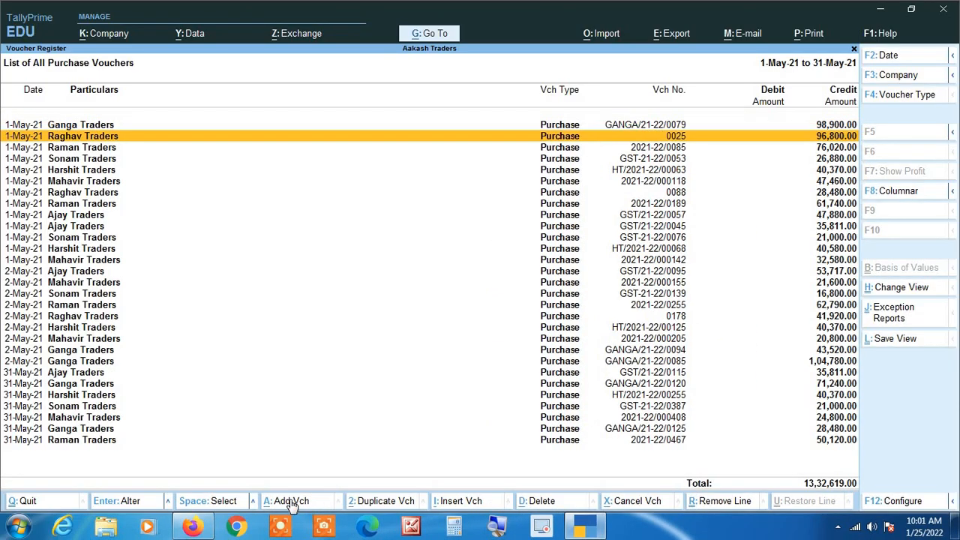
key("Down")
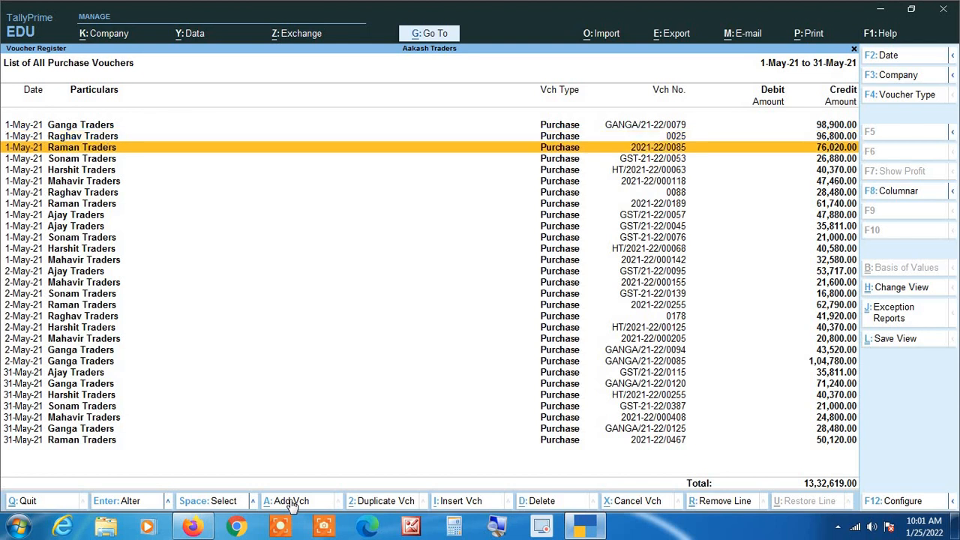
key("Down")
key("Down")
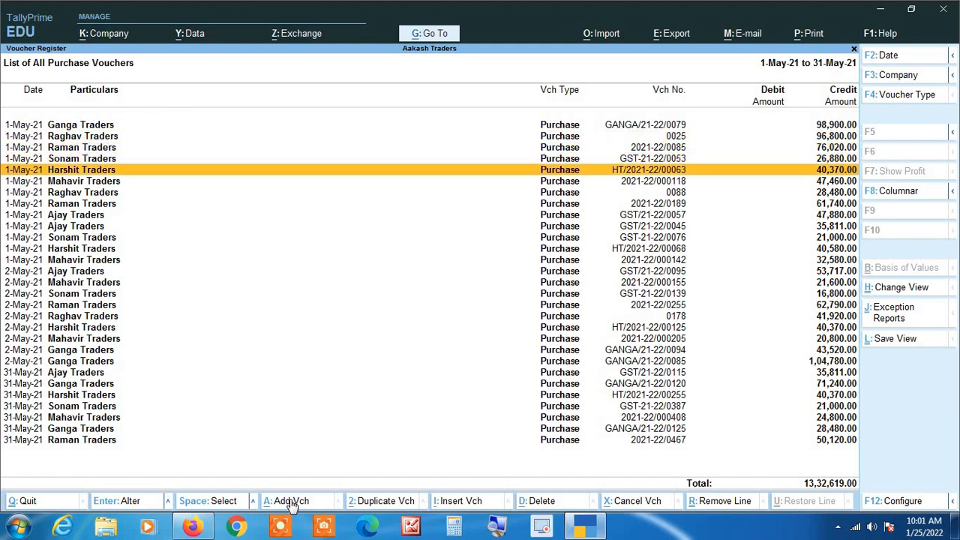
key("Down")
key("Down")
key("Down")
key("Down")
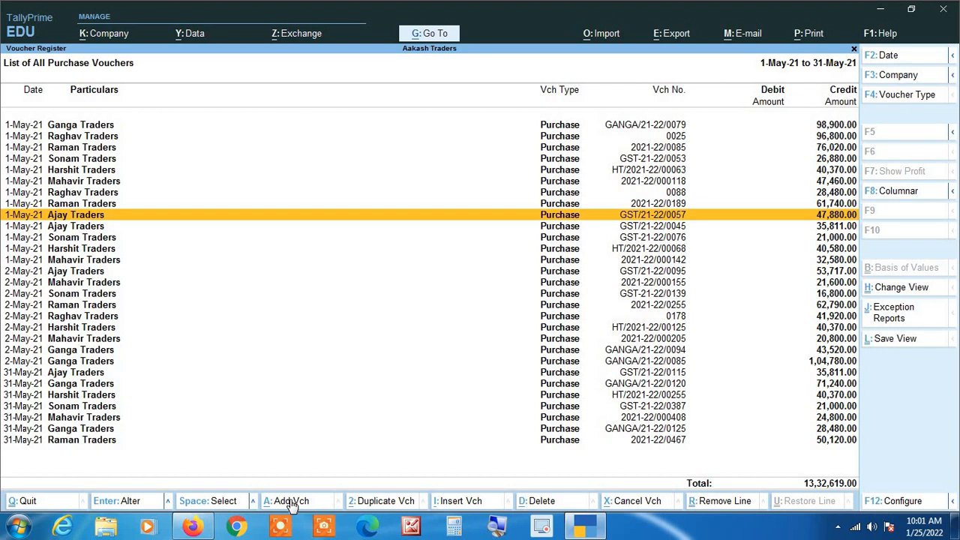
key("Down")
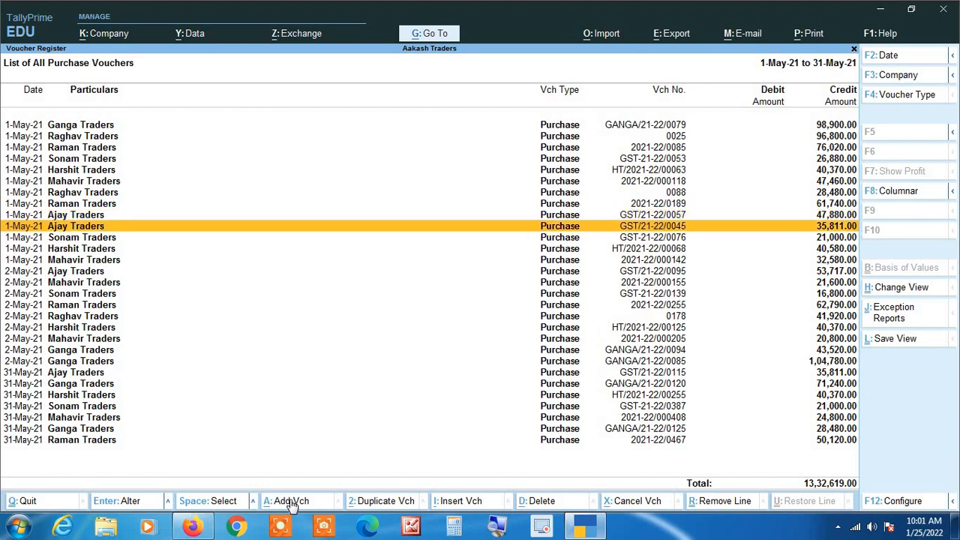
key("Up")
key("Down")
key("Up")
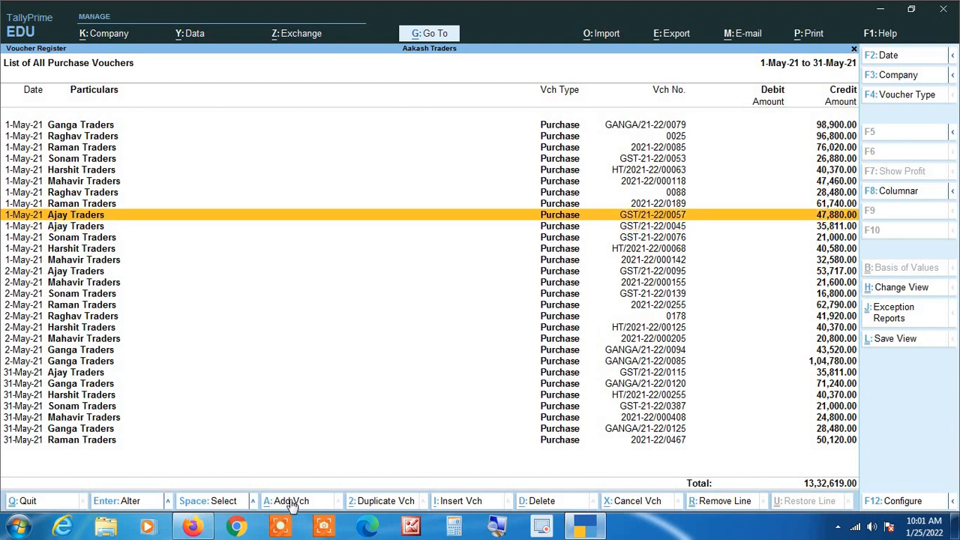
key("Down")
key("Up")
left_click(291, 501)
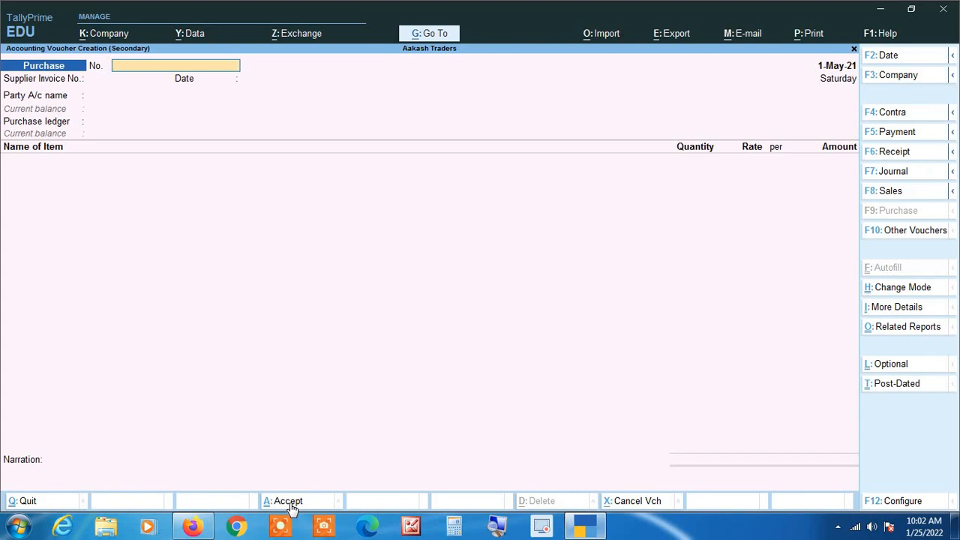
key("Escape")
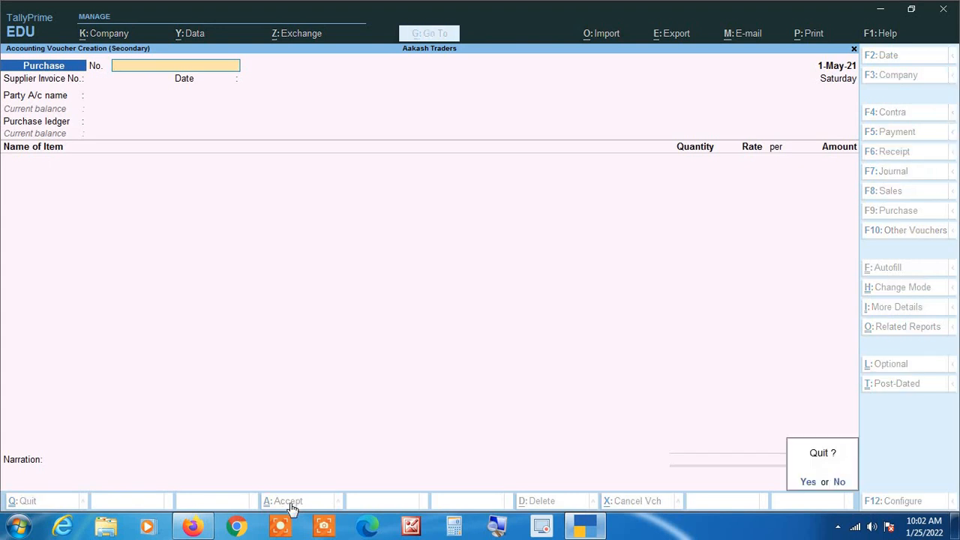
key("Return")
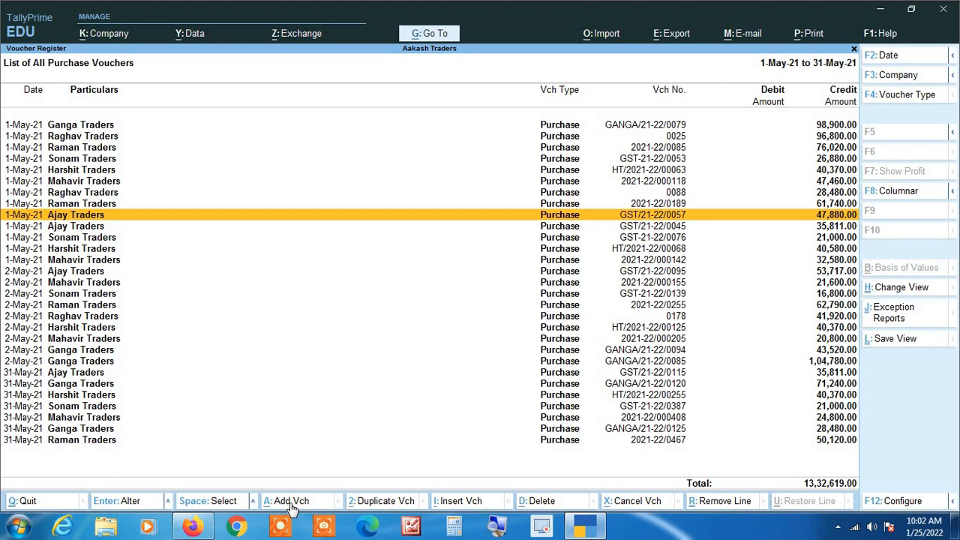
Step: Browse the 1-May and 2-May entries in the May purchase voucher list
key("Down")
key("Down")
key("Down")
key("Down")
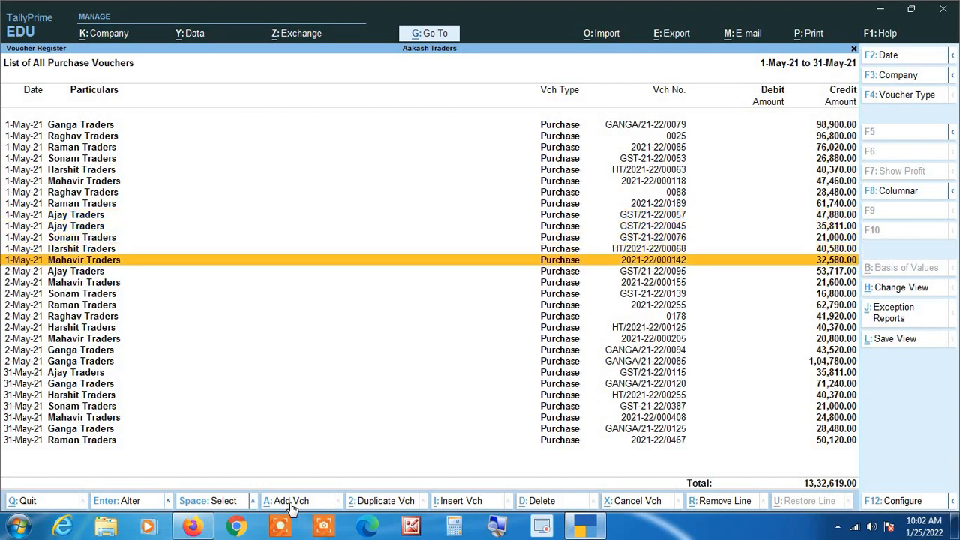
key("Up")
key("Up")
key("Up")
key("Up")
key("Up")
key("Up")
key("Up")
key("Up")
key("Up")
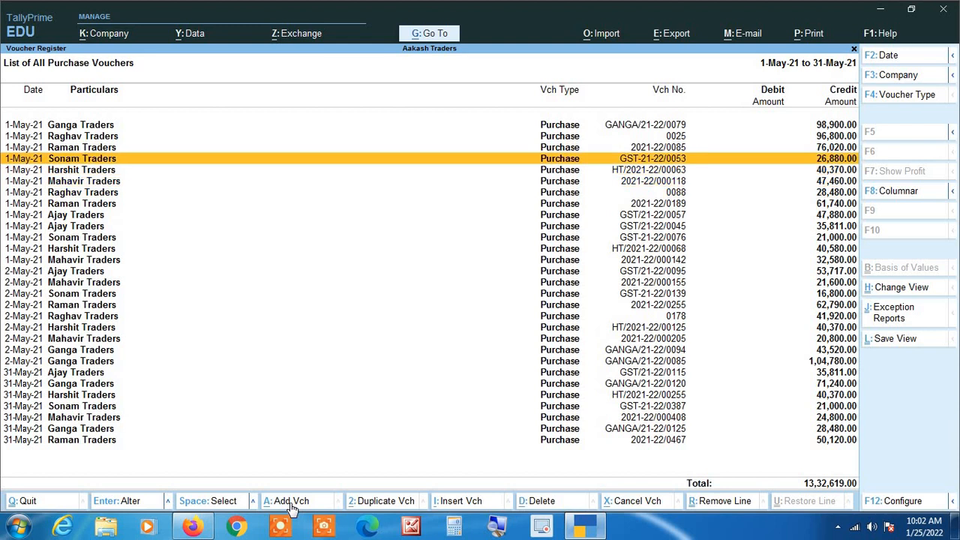
key("Up")
key("Down")
key("Down")
key("Down")
key("Down")
key("Down")
key("Down")
key("Down")
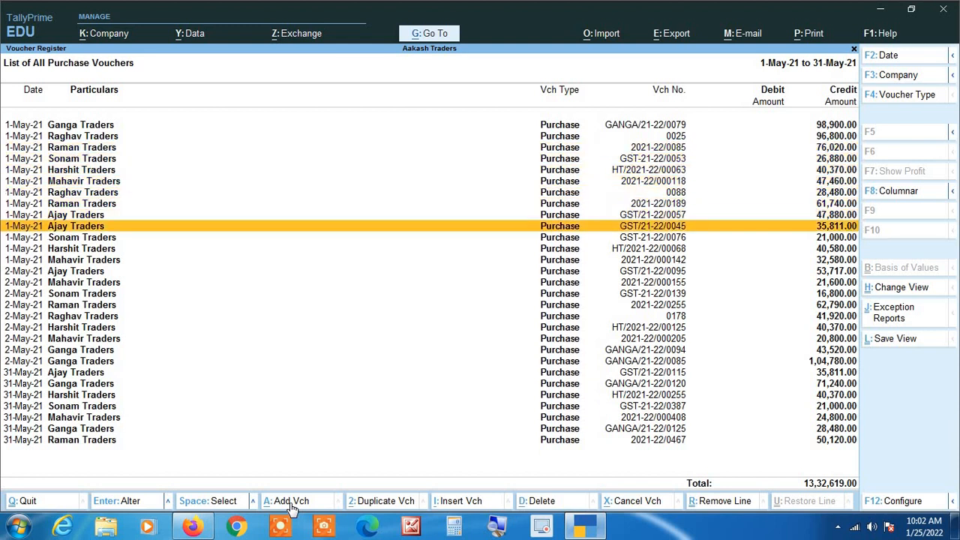
key("Down")
key("Down")
key("Down")
key("Down")
key("Down")
key("Down")
key("Down")
key("Down")
key("Down")
key("Down")
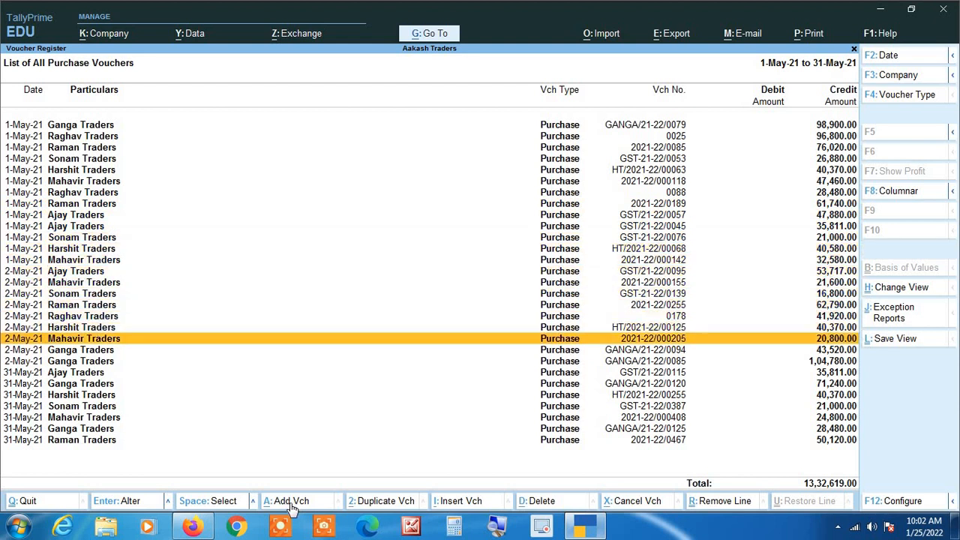
key("Down")
key("Down")
Step: Start a new voucher from the 1-May Harshit Traders voucher HT/2021-22/00068, switch it through Contra to Payment, and quit without saving
key("Up")
key("Up")
key("Up")
key("Up")
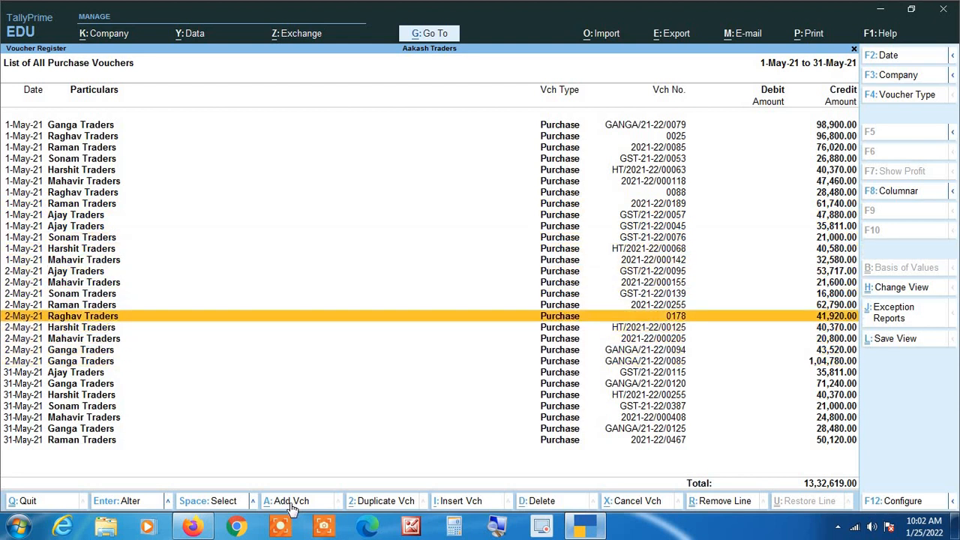
key("Up")
key("Up")
key("Up")
key("Up")
key("Up")
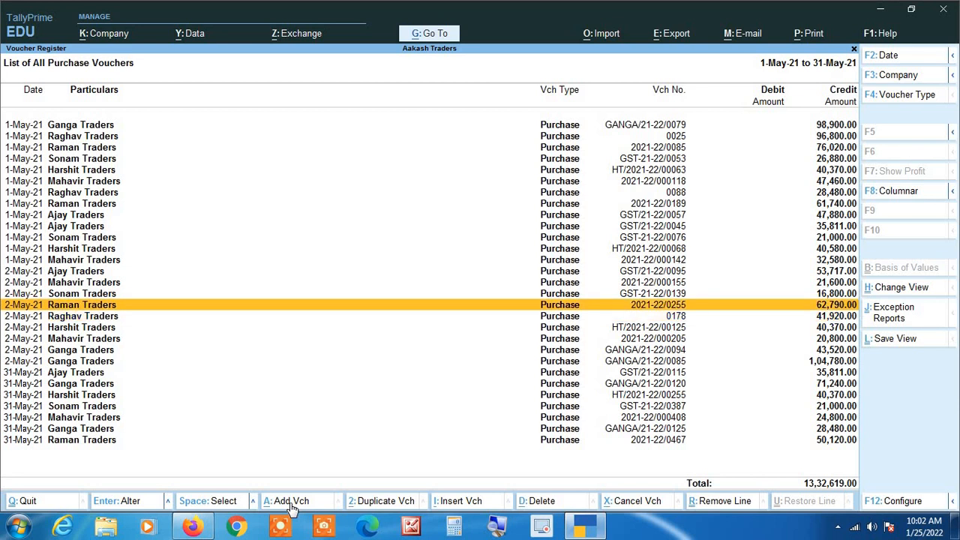
key("Up")
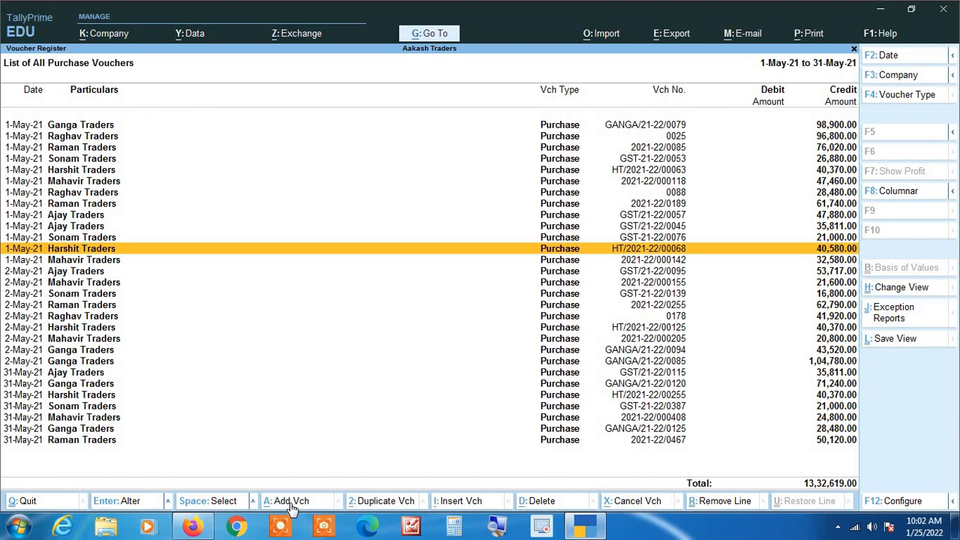
left_click(292, 501)
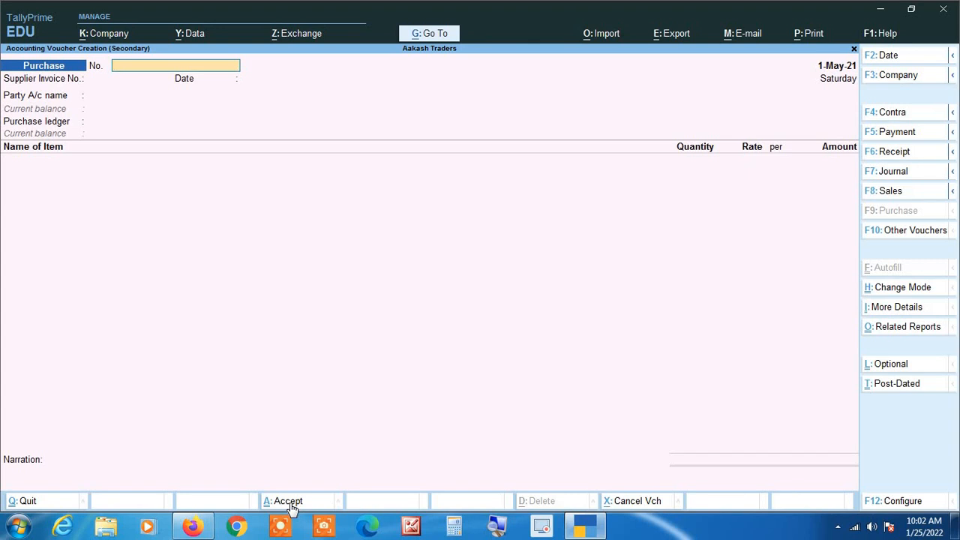
key("F4")
key("F5")
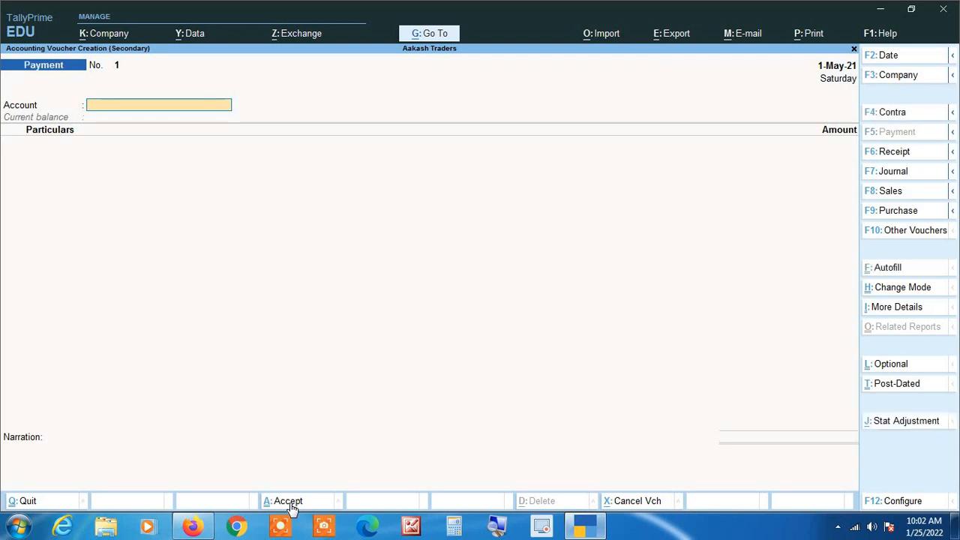
key("Escape")
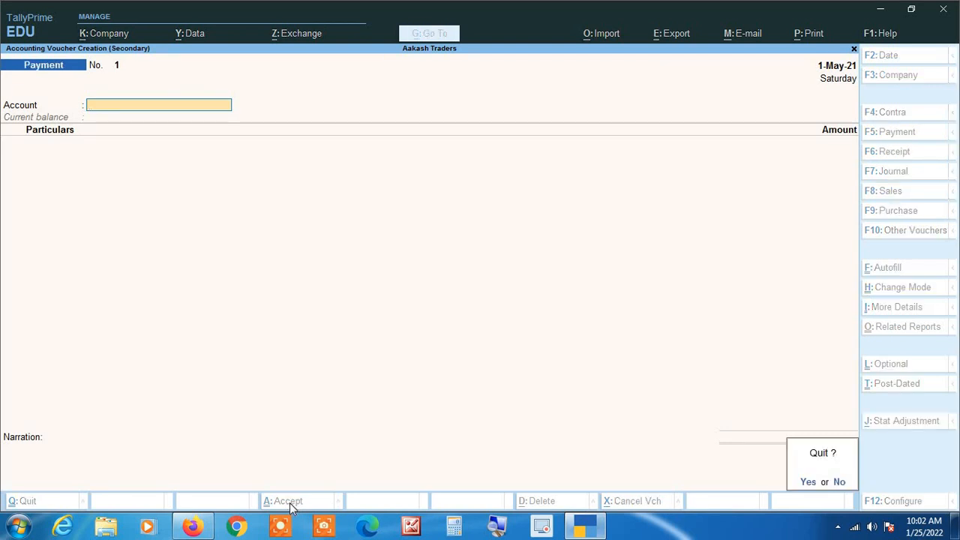
key("y")
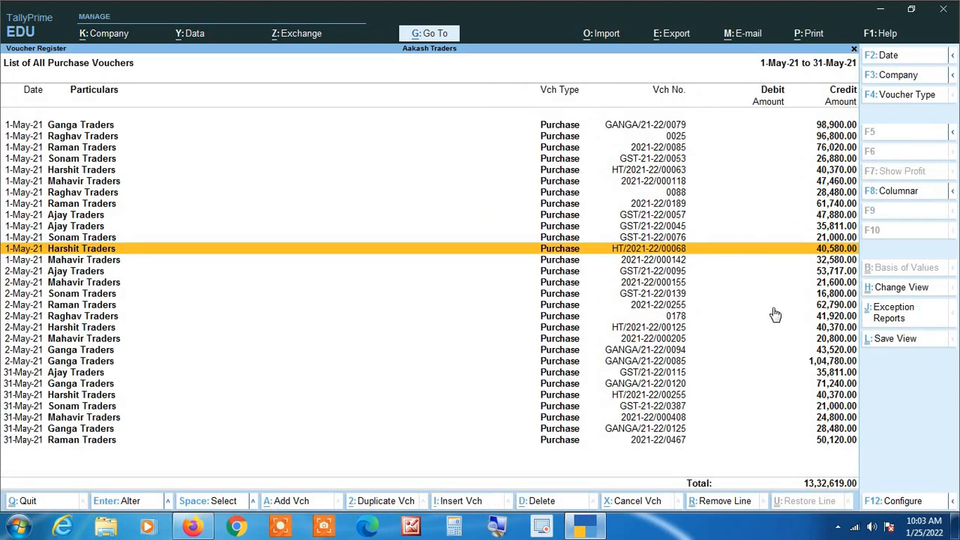
Step: Duplicate the first 1-May Ganga Traders voucher and set the copy's voucher number to GANGA/21-22/0082
key("Up")
key("Up")
key("Up")
key("Up")
key("Up")
key("Up")
key("Up")
key("Up")
key("Up")
key("Up")
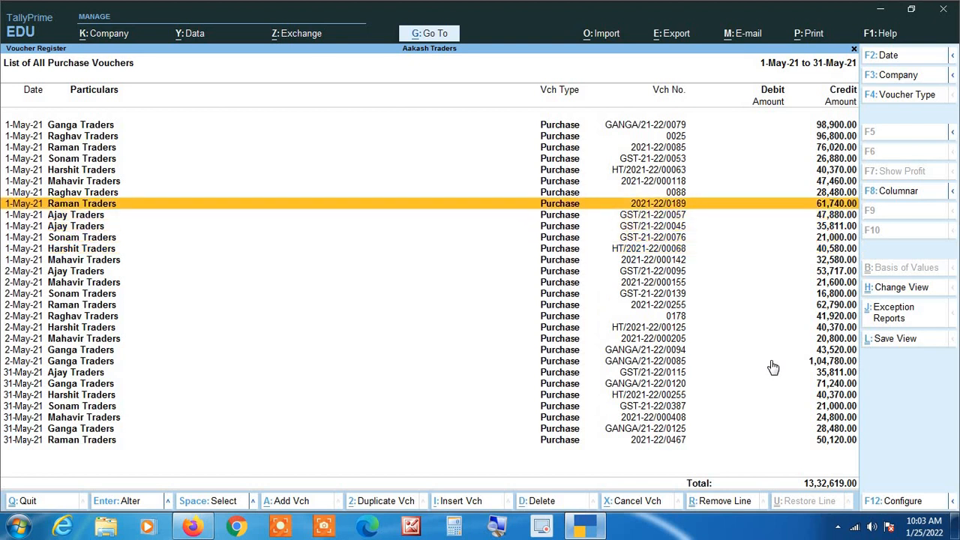
key("Up")
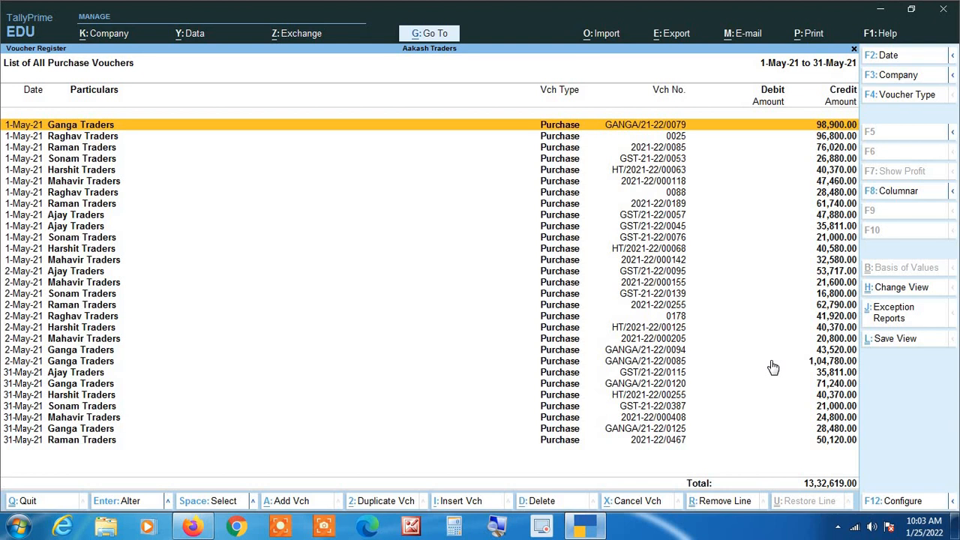
left_click(394, 506)
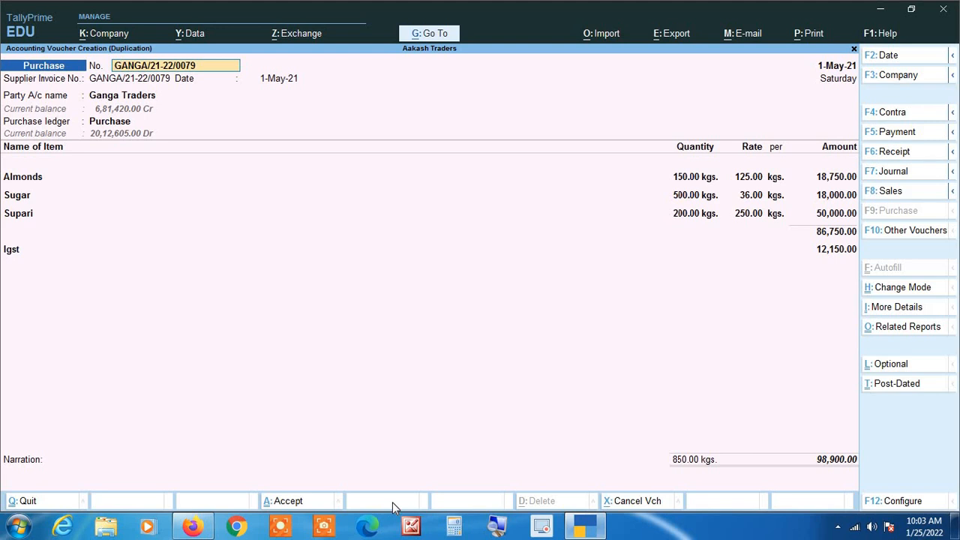
key("BackSpace")
type("82")
key("Return")
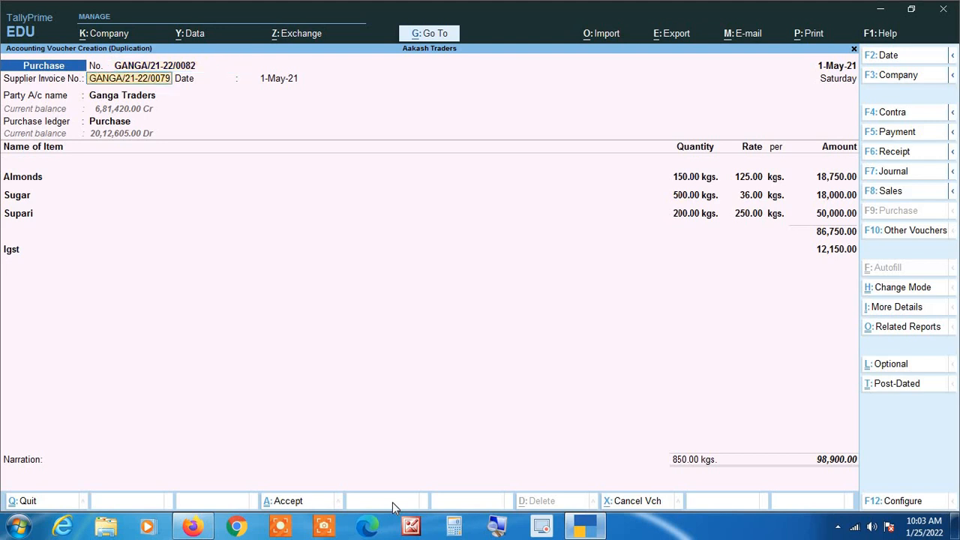
Step: Set the duplicate's supplier invoice number to GANGA/21-22/0082 and keep the copied date, party and purchase ledger
key("BackSpace")
key("BackSpace")
type("82")
key("Return")
key("Return")
key("Return")
key("Return")
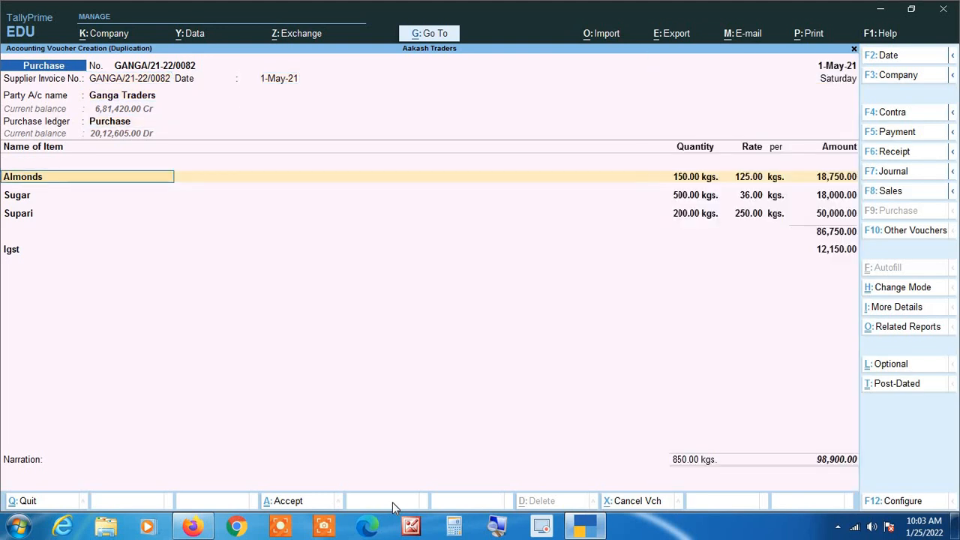
Step: Remove the Almonds item from the duplicate voucher and set the Sugar quantity to 300 kgs
key("ctrl+d")
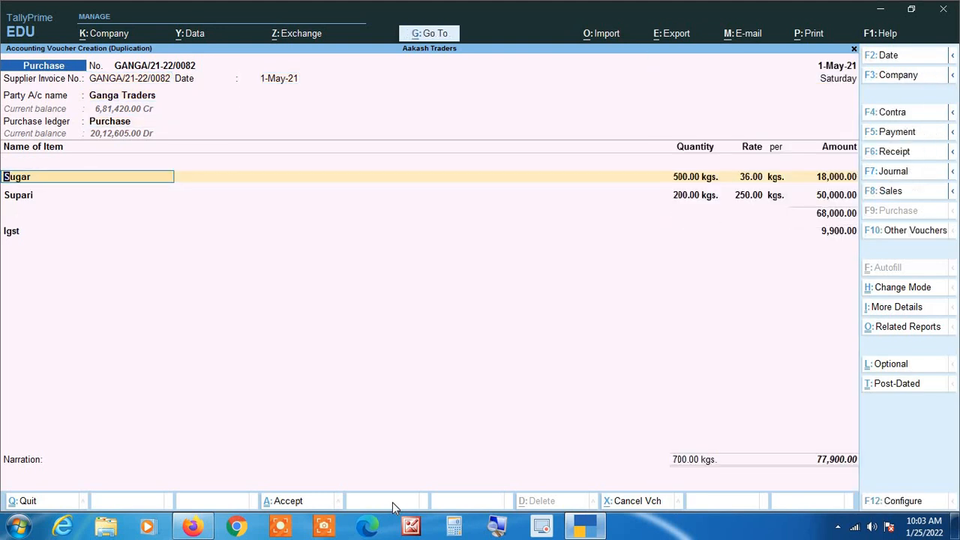
key("Return")
type("300")
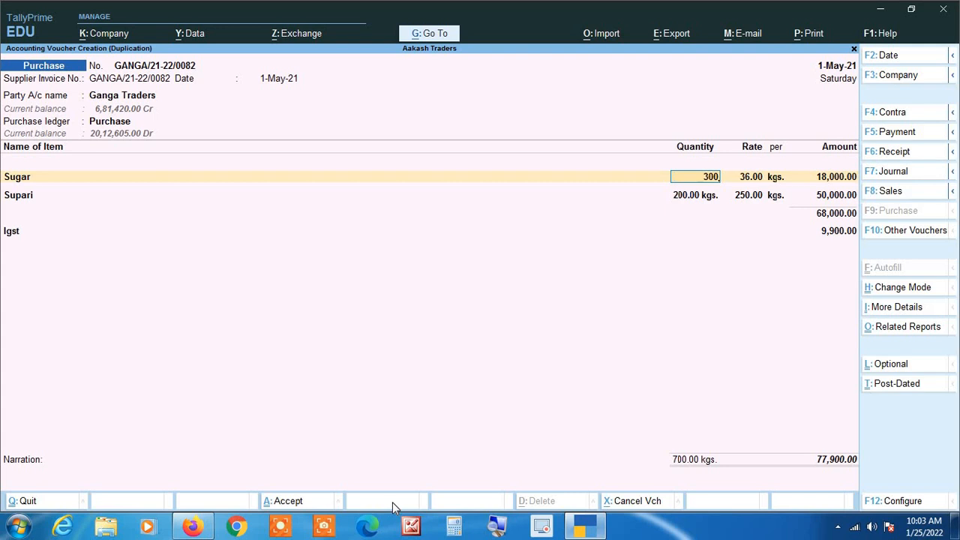
key("Return")
key("Return")
key("Return")
key("Return")
key("Return")
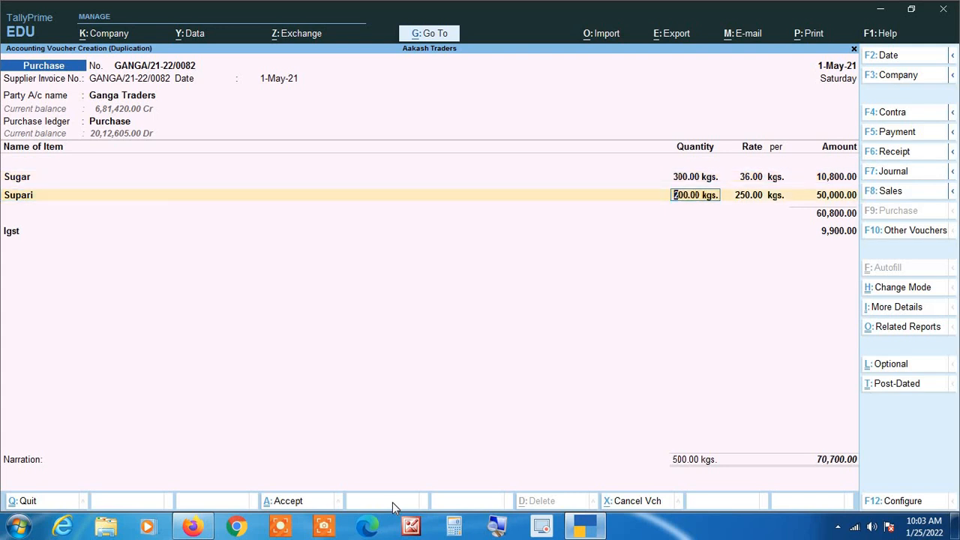
Step: Set the Supari quantity to 150 kgs and save the duplicate voucher
type("150")
key("Return")
key("Return")
key("Return")
key("Return")
key("Return")
key("Return")
key("Return")
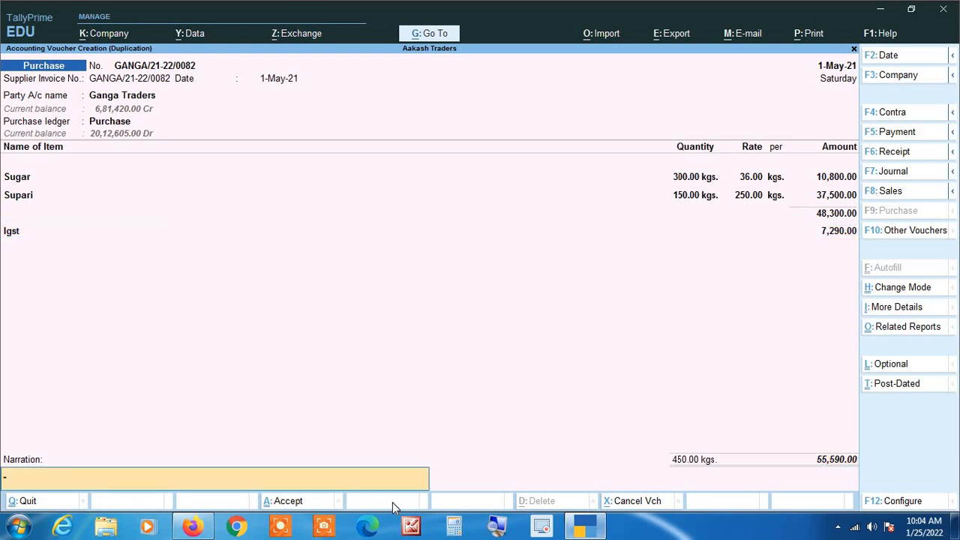
key("Return")
key("Return")
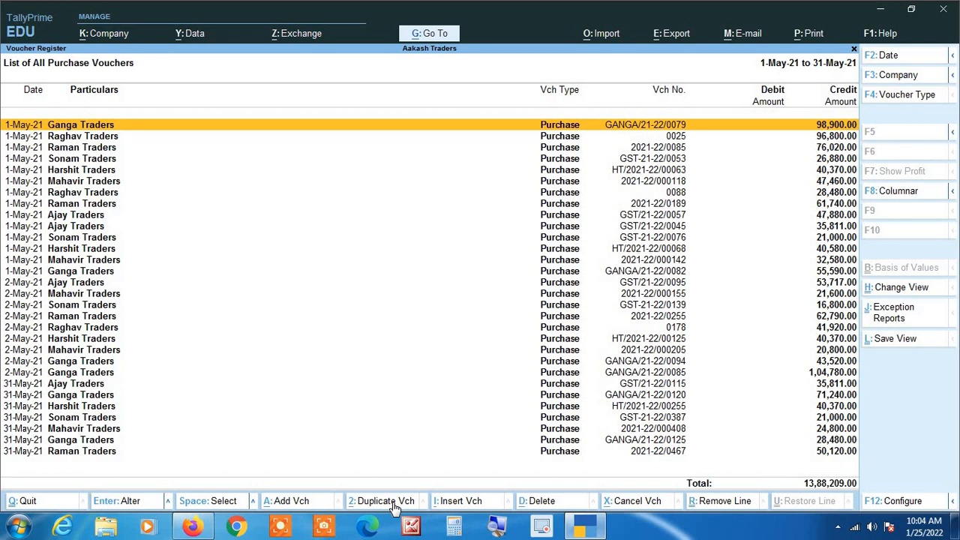
Step: Open the 1-May Ganga Traders voucher GANGA/21-22/0082 for alteration and quit it without saving
key("Down")
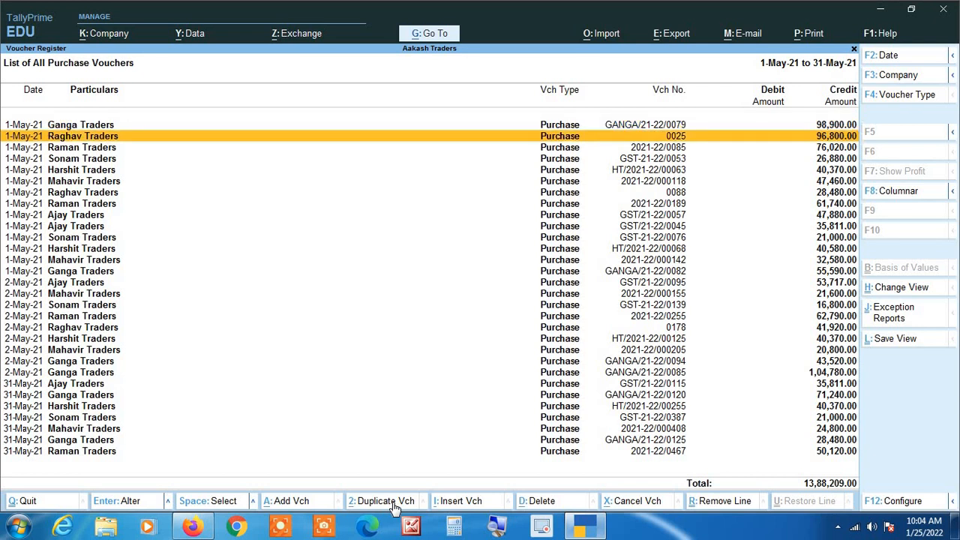
key("Down")
key("Down")
key("Down")
key("Down")
key("Down")
key("Down")
key("Down")
key("Down")
key("Down")
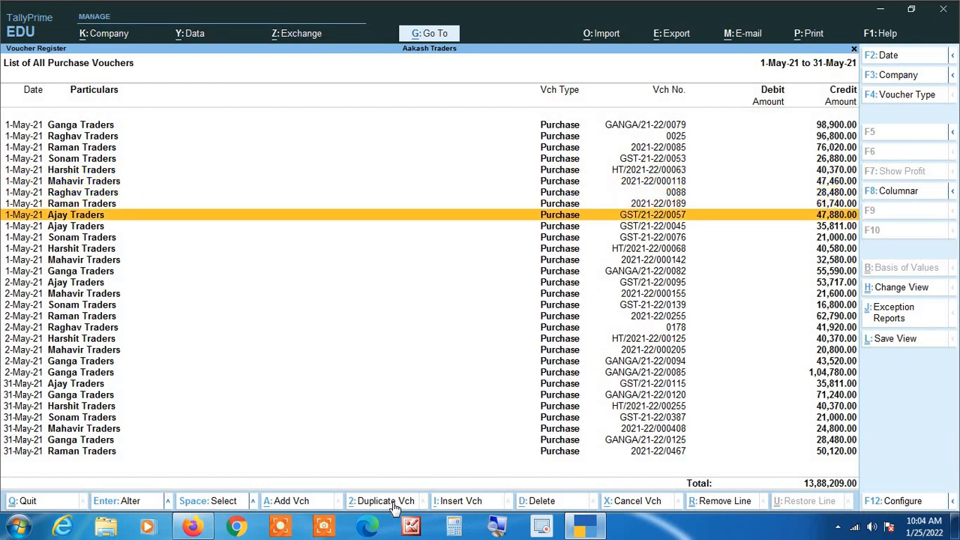
key("Down")
key("Down")
key("Down")
key("Return")
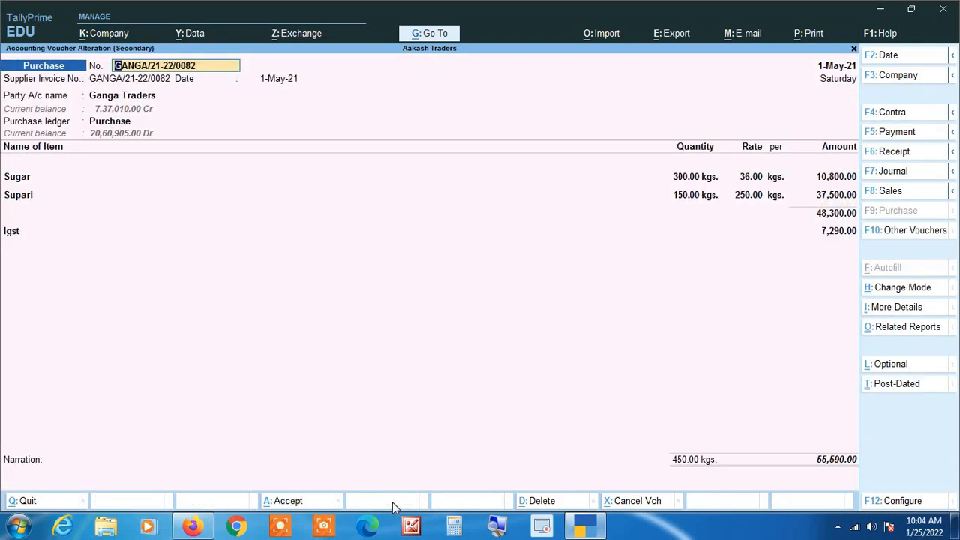
key("BackSpace")
key("Escape")
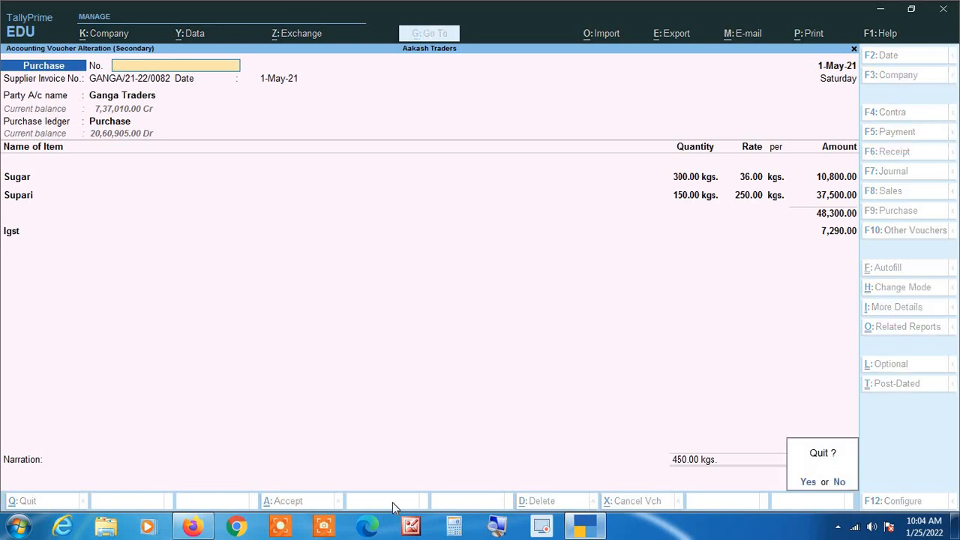
key("y")
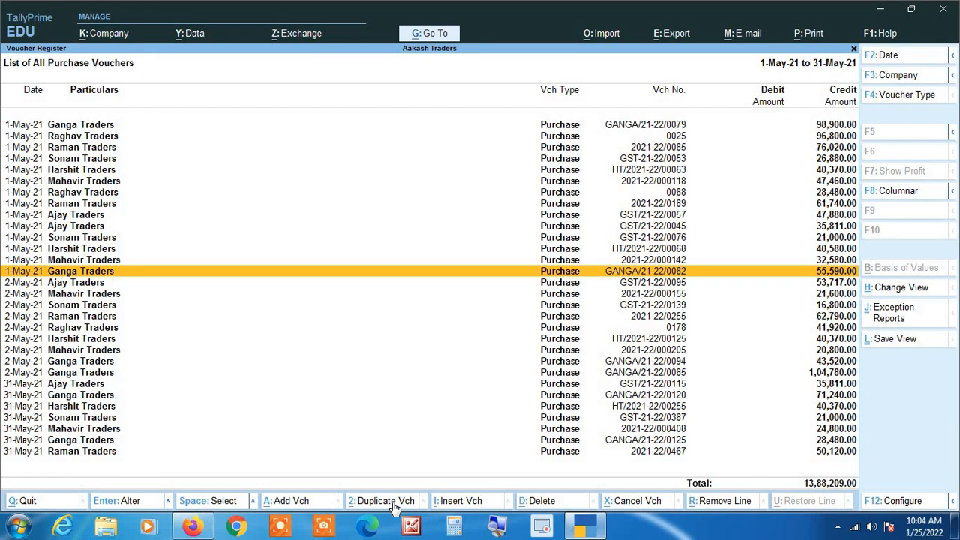
Step: Open a duplicate of the 1-May Ganga Traders voucher GANGA/21-22/0082, clear its voucher number and quit without saving
key("alt")
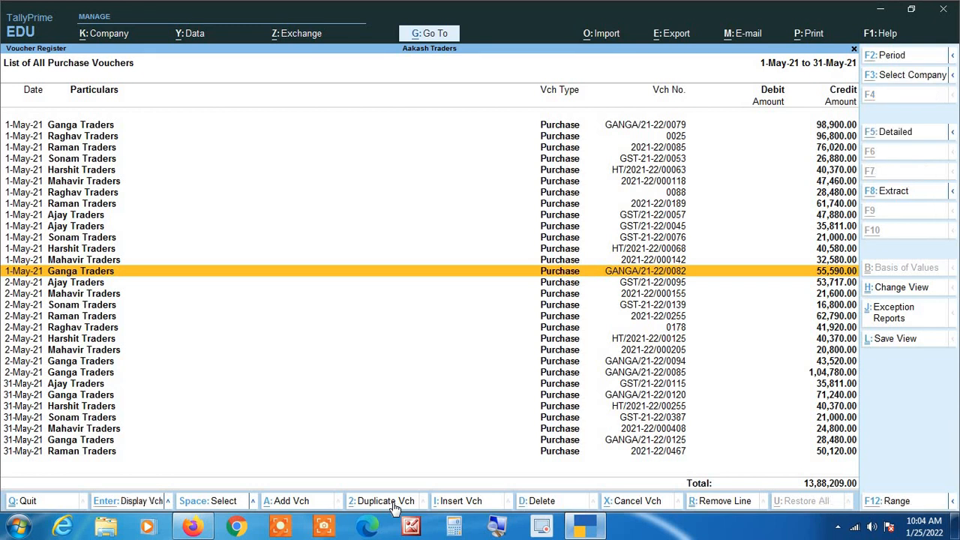
left_click(393, 506)
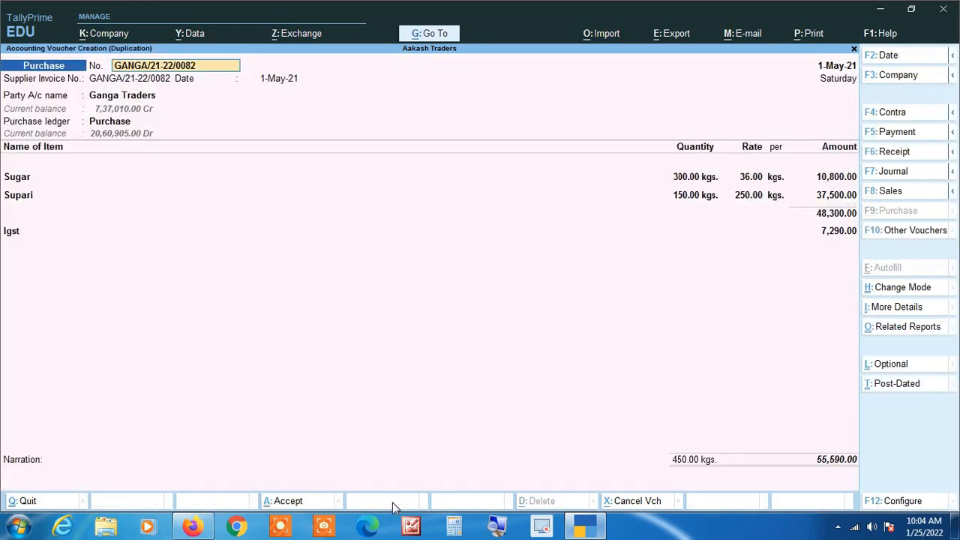
key("BackSpace")
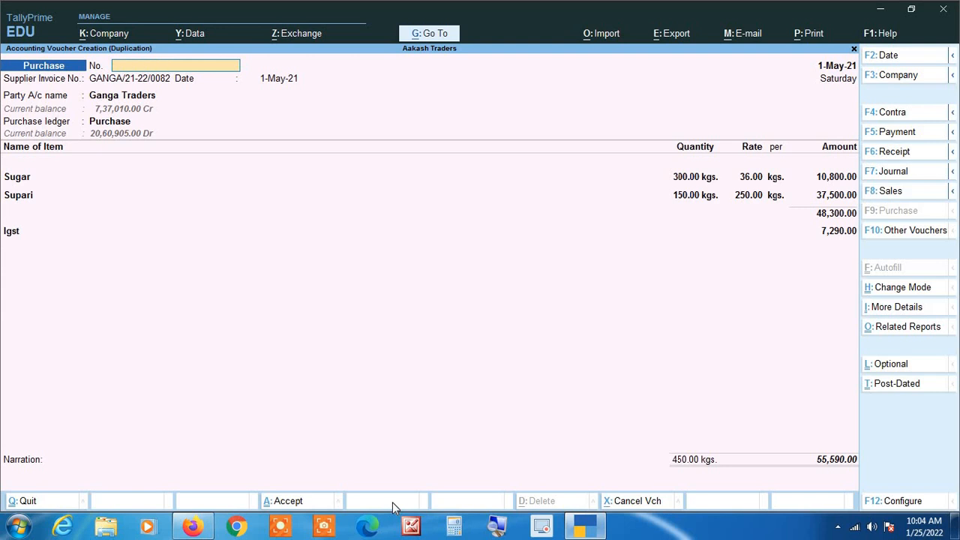
key("Escape")
key("y")
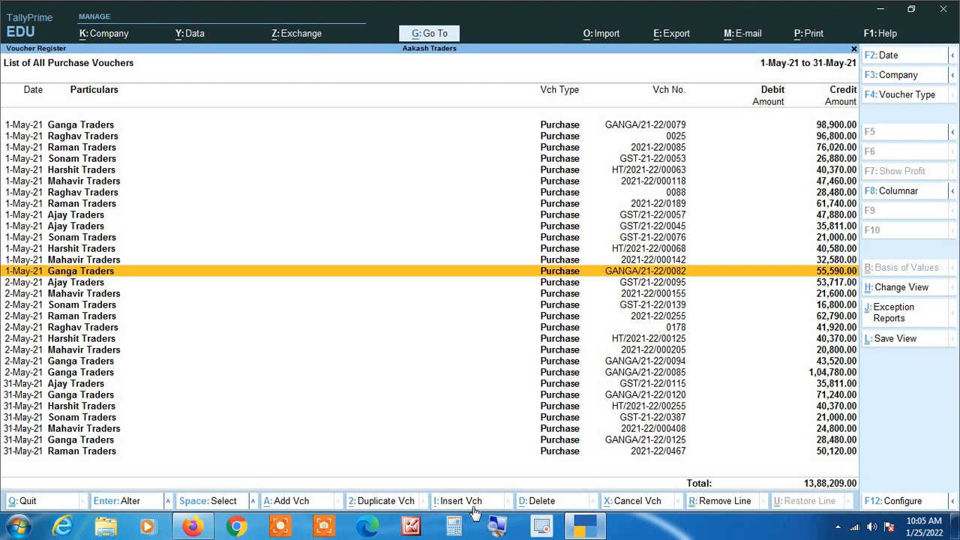
Step: Start inserting a voucher at the 1-May Ganga Traders GANGA/21-22/0082 entry, switch it through Contra, Payment and Receipt, and quit without saving
left_click(500, 527)
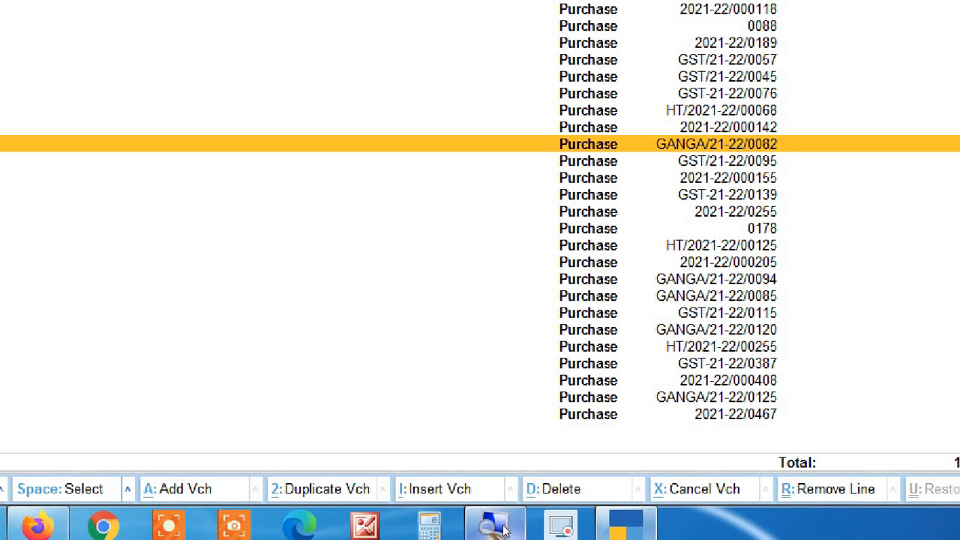
key("super+Escape")
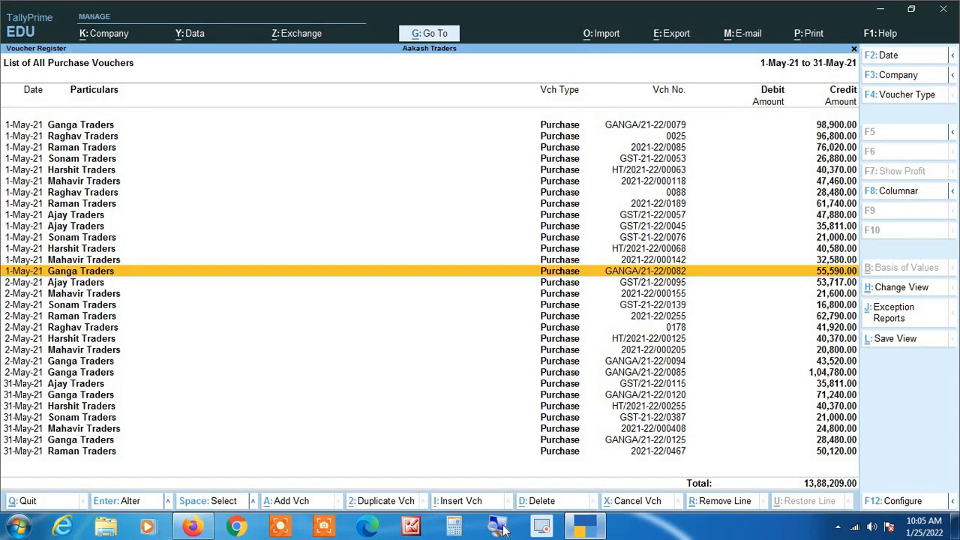
key("Up")
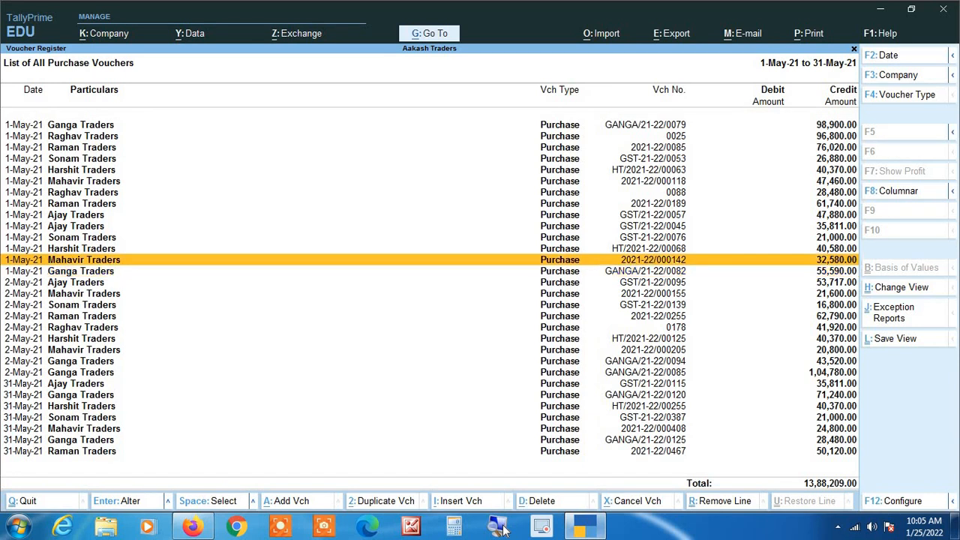
key("Down")
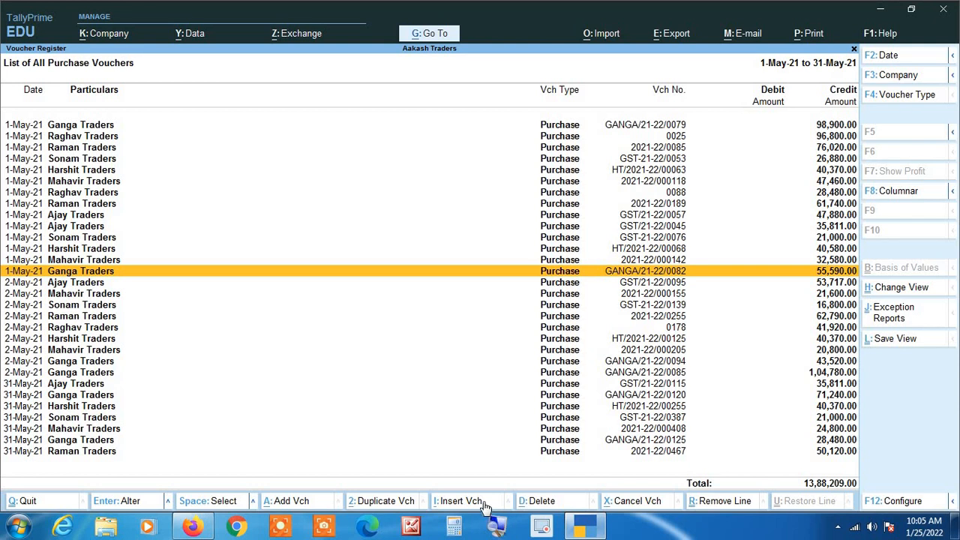
left_click(484, 505)
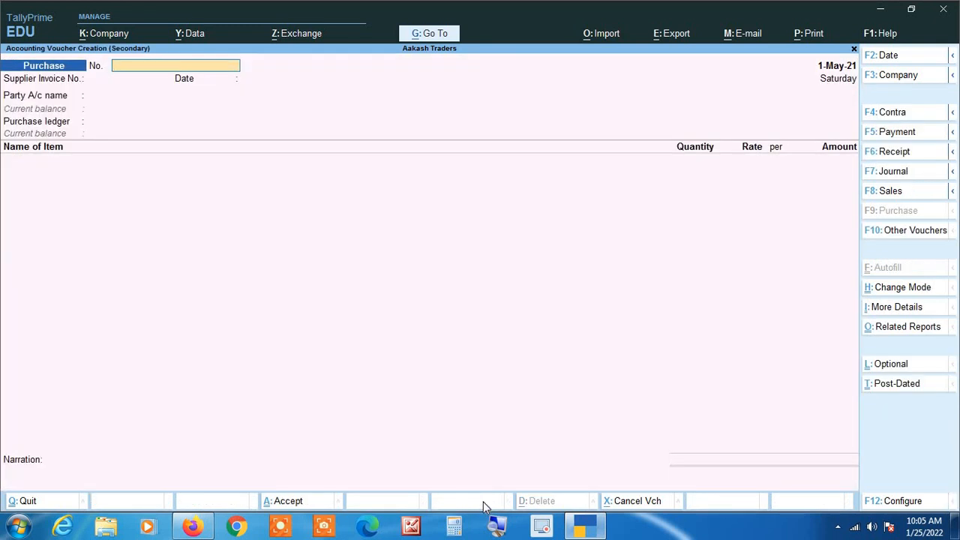
key("F4")
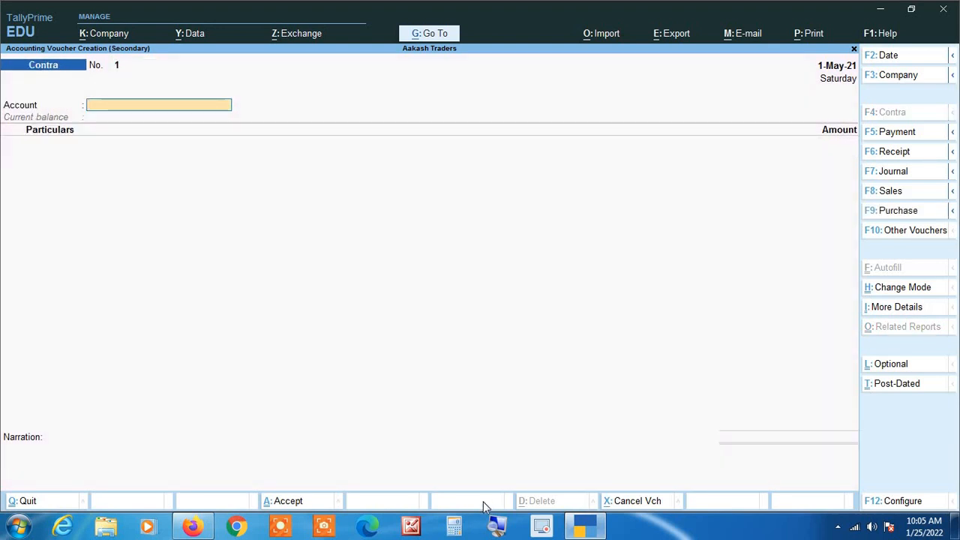
key("F5")
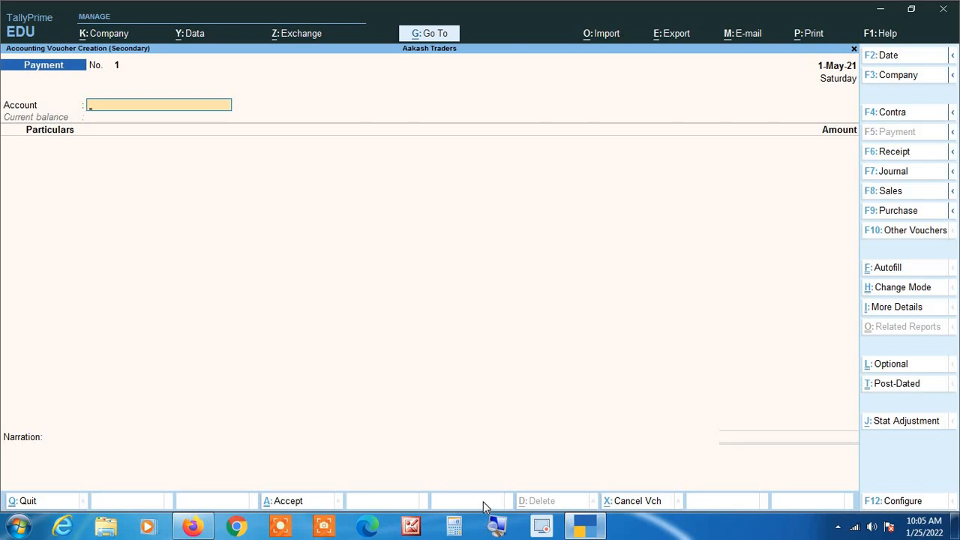
key("F6")
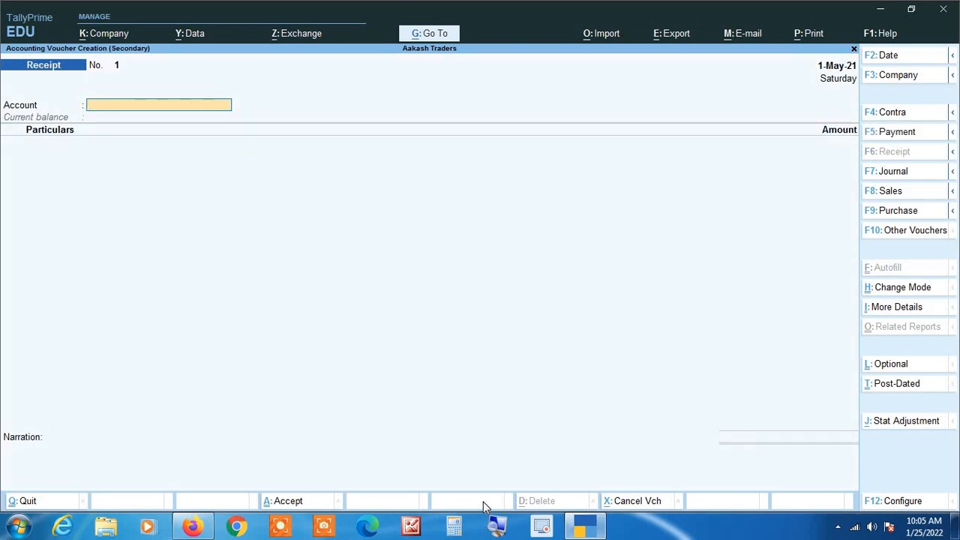
key("Escape")
key("Return")
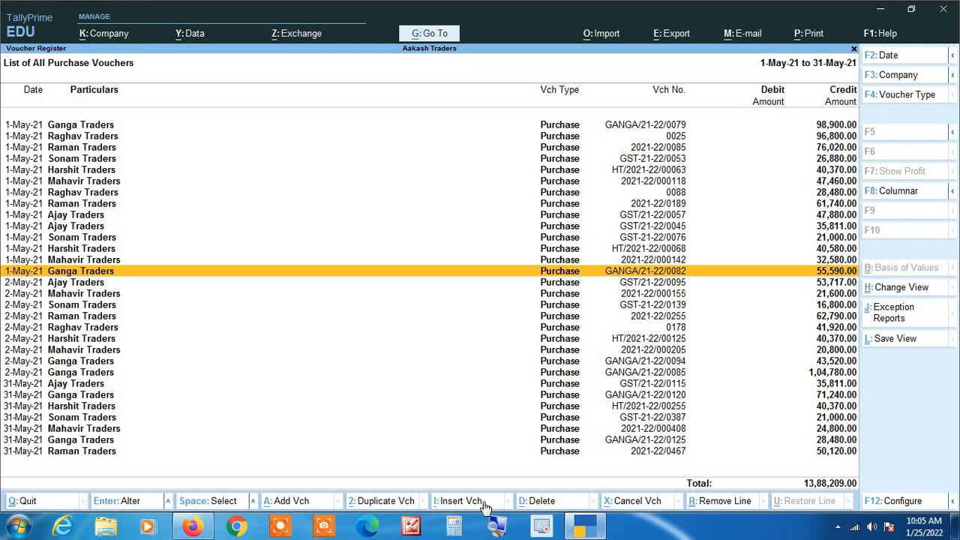
Step: Configure the sorting method of the purchase voucher list to order the entries alphabetically by party name
key("F12")
key("Return")
key("Return")
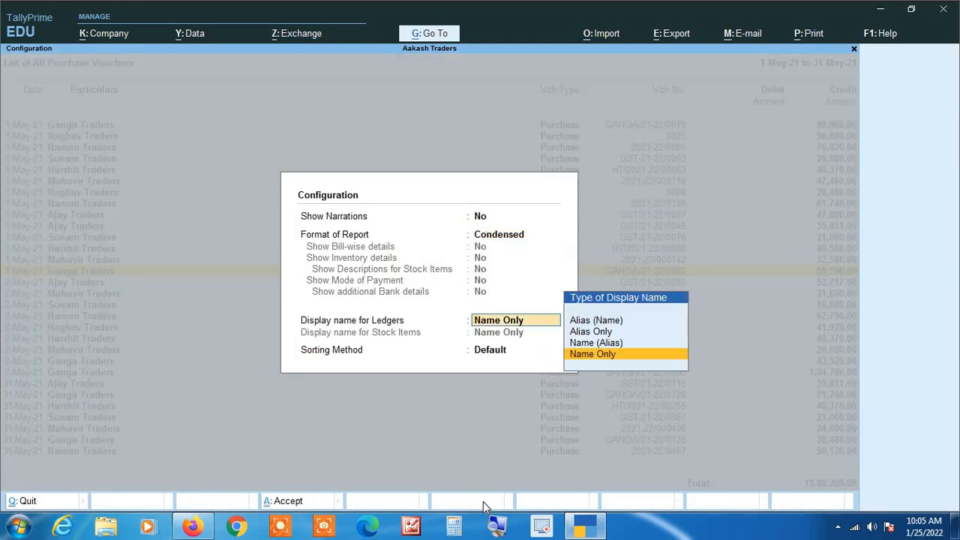
key("Return")
key("Up")
key("Up")
key("Up")
key("Up")
key("Up")
key("Up")
key("Return")
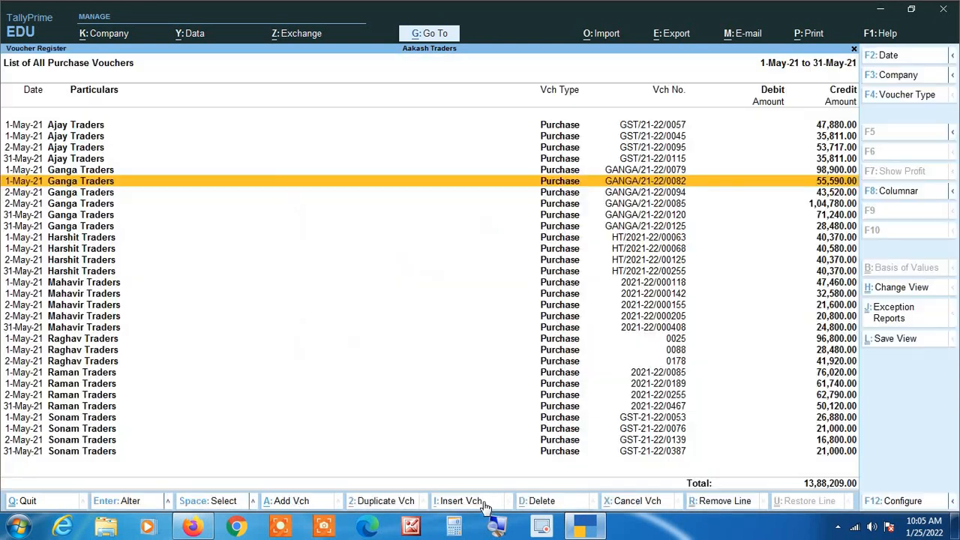
Step: Examine the sorted Ajay Traders and Ganga Traders entries for their dates and the sequence of voucher numbers
key("Up")
key("Up")
key("Up")
key("Up")
key("Up")
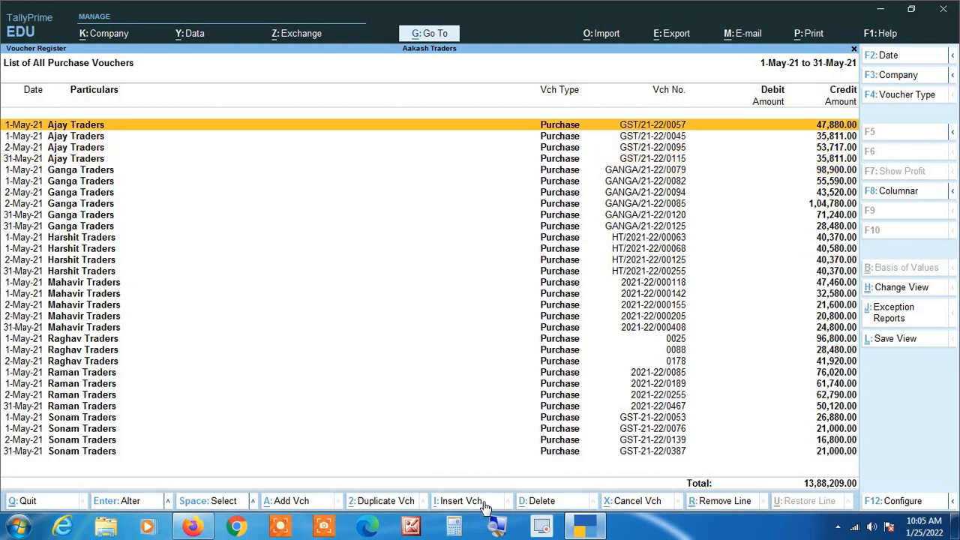
key("Down")
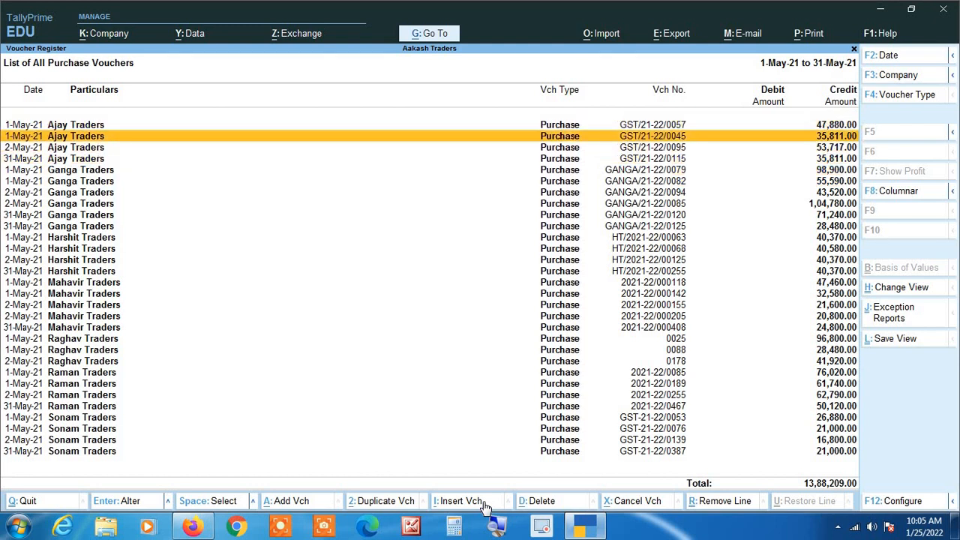
key("Down")
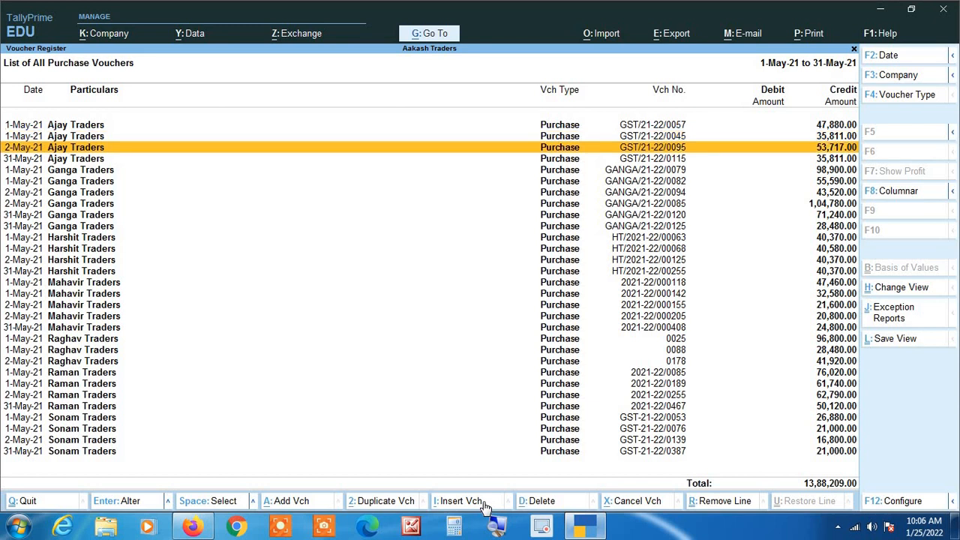
key("Down")
key("Down")
key("Down")
key("Down")
key("Down")
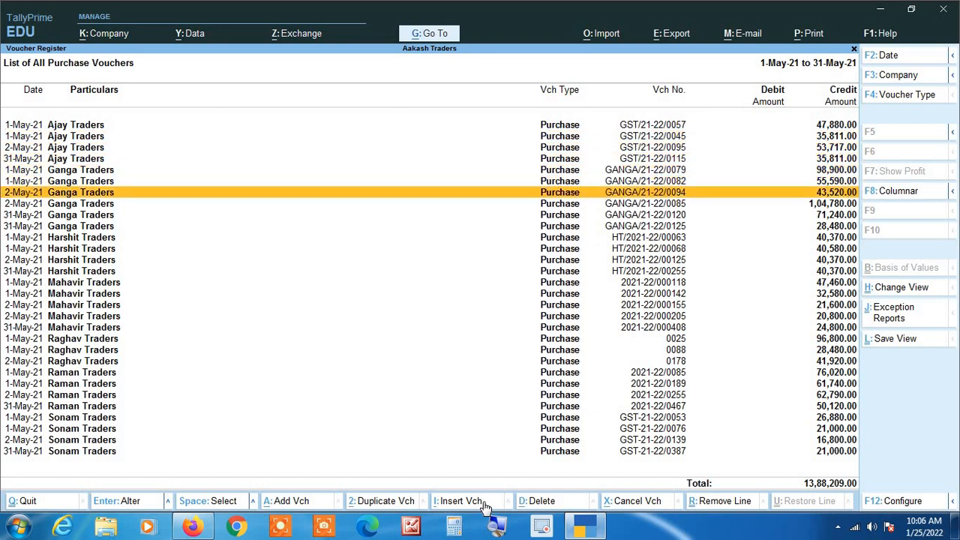
key("Down")
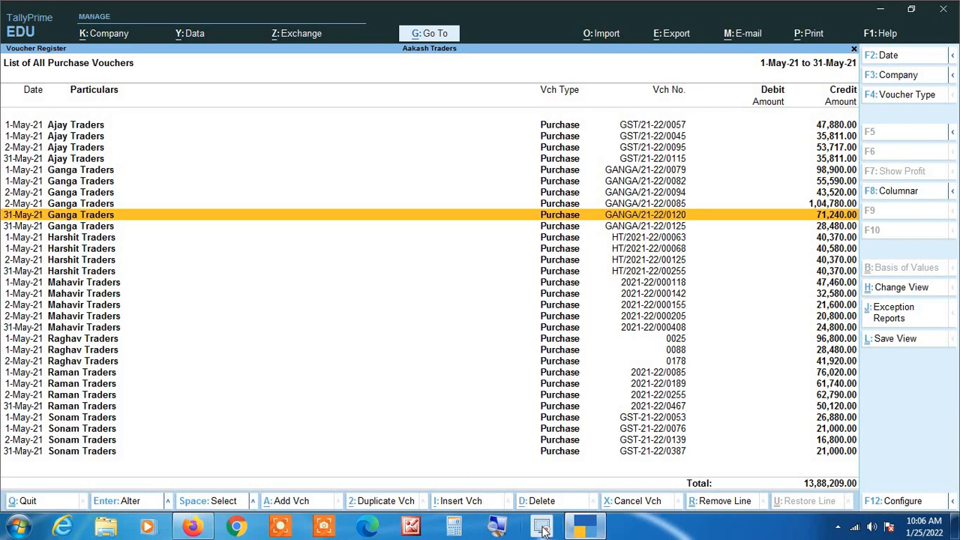
Step: Start inserting a purchase voucher at the 31-May GANGA/21-22/0125 entry with voucher and supplier invoice number 128, and quit without saving
left_click(495, 528)
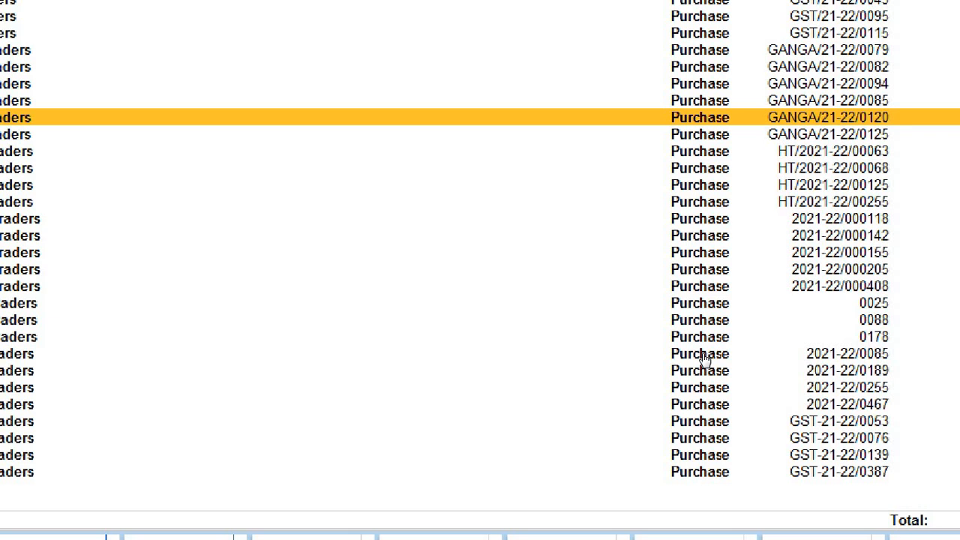
key("Down")
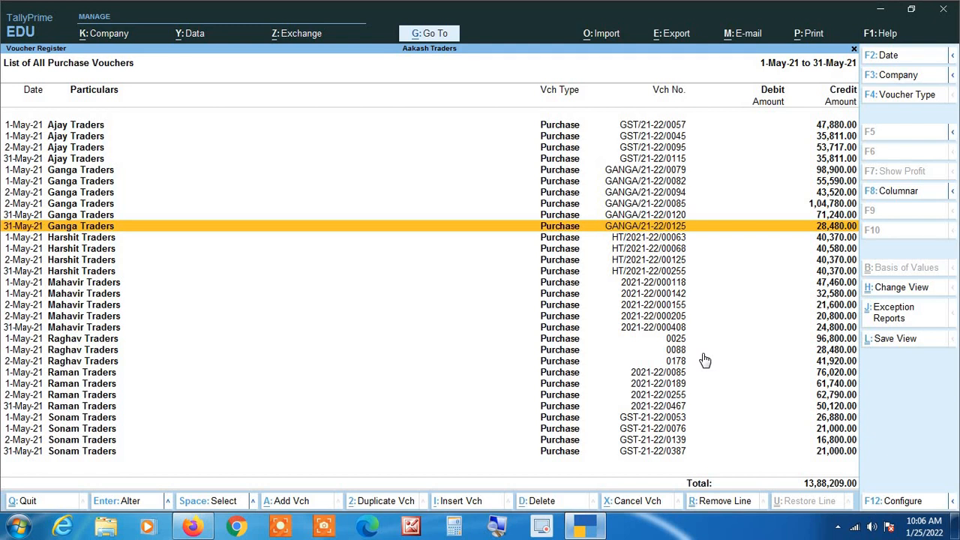
left_click(486, 503)
type("128")
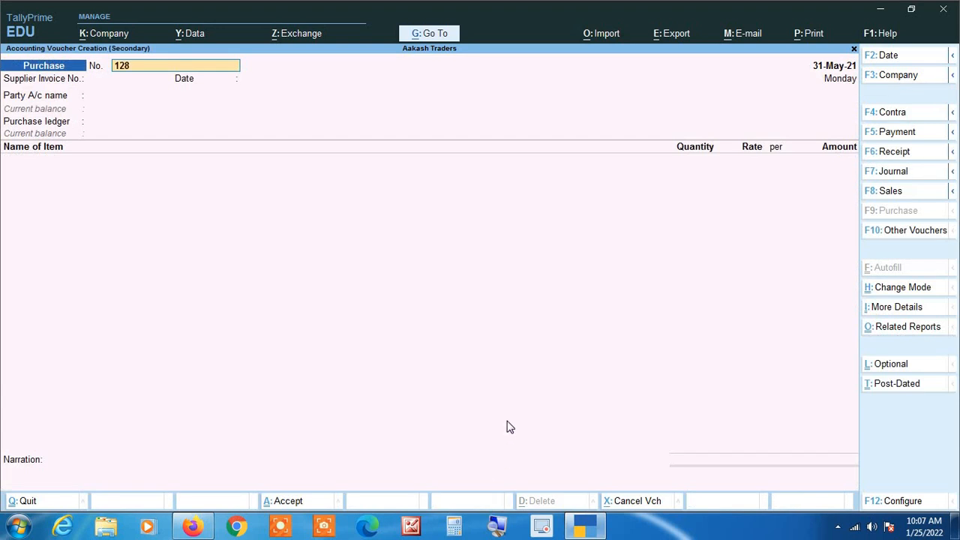
key("Return")
type("128")
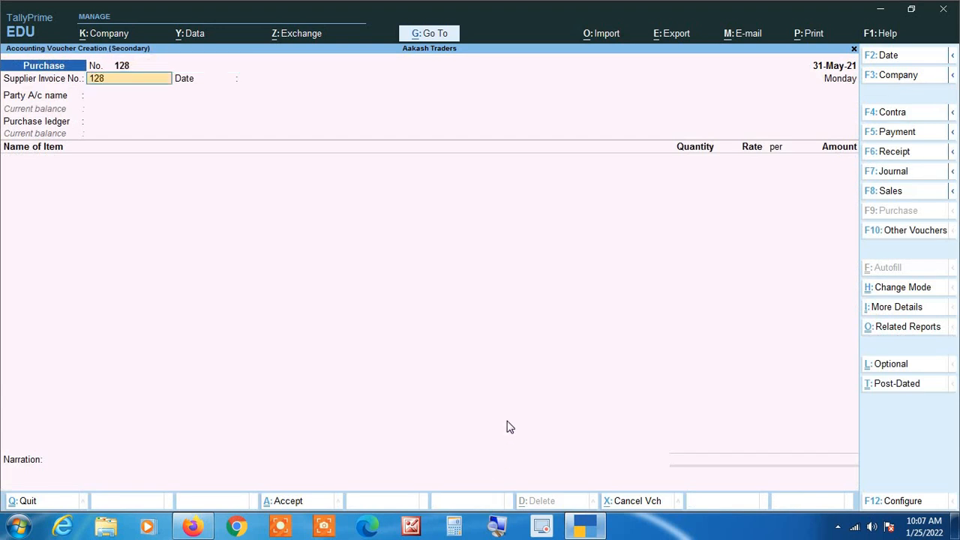
key("Return")
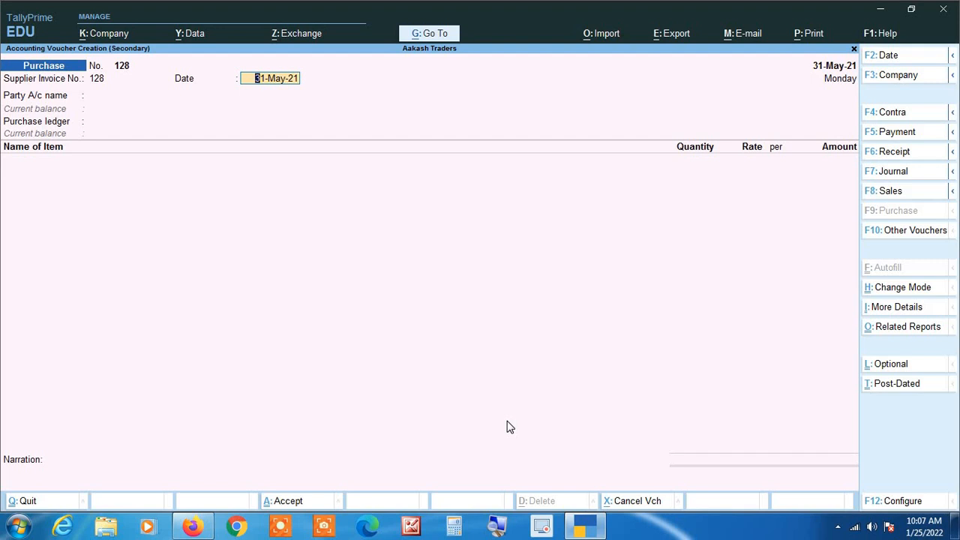
key("Return")
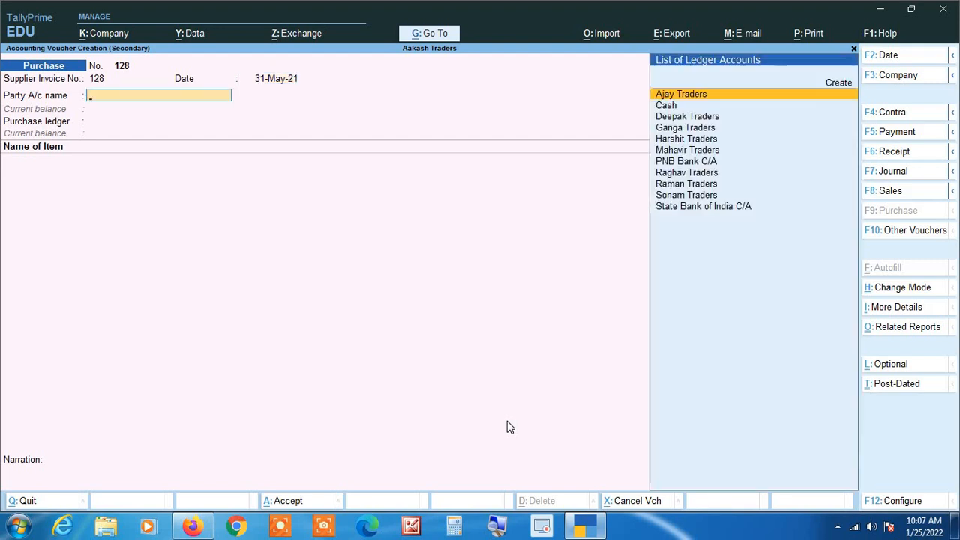
key("Escape")
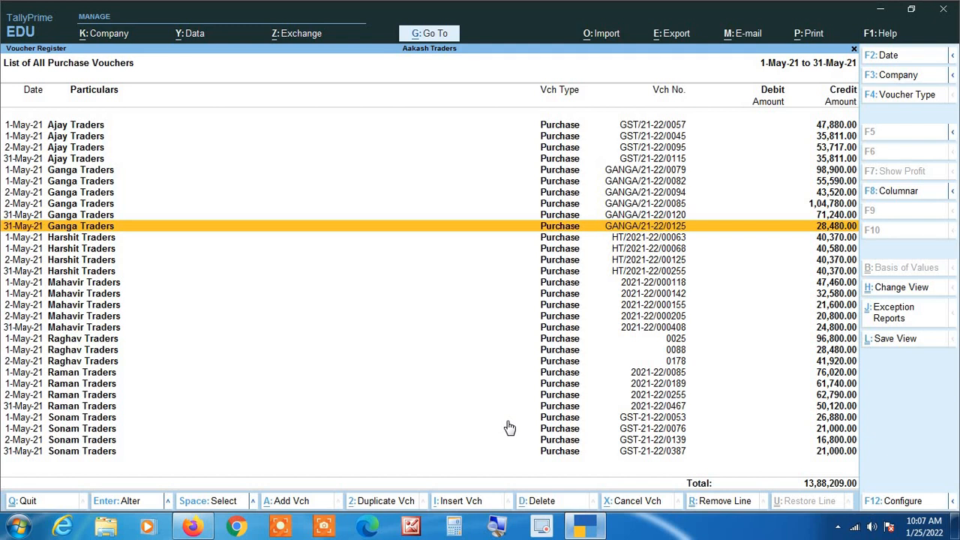
Step: Insert a purchase voucher at the 31-May GANGA/21-22/0125 entry, with voucher and supplier invoice number 122 and supplier invoice date 31-May-21
key("Up")
key("Down")
key("Up")
key("Down")
left_click(484, 503)
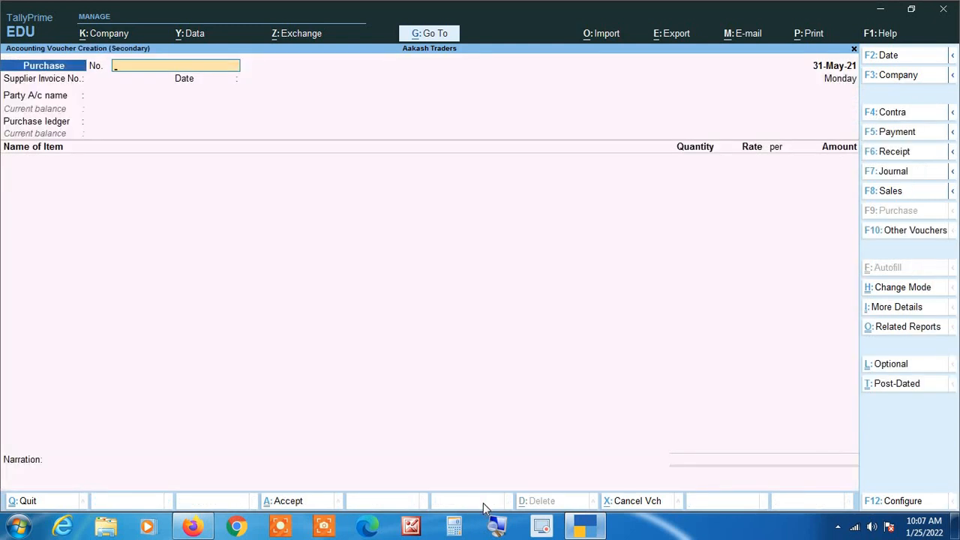
type("122")
key("Return")
type("122")
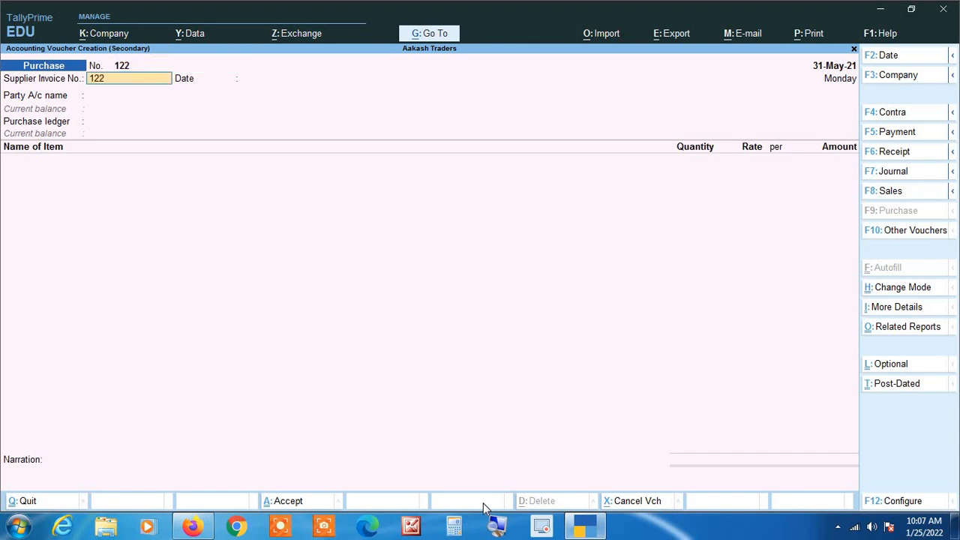
key("Return")
key("Return")
Step: Set the party to Ganga Traders with the Purchase ledger, and add 500 kgs of Almonds at a rate of 120
type("Gan")
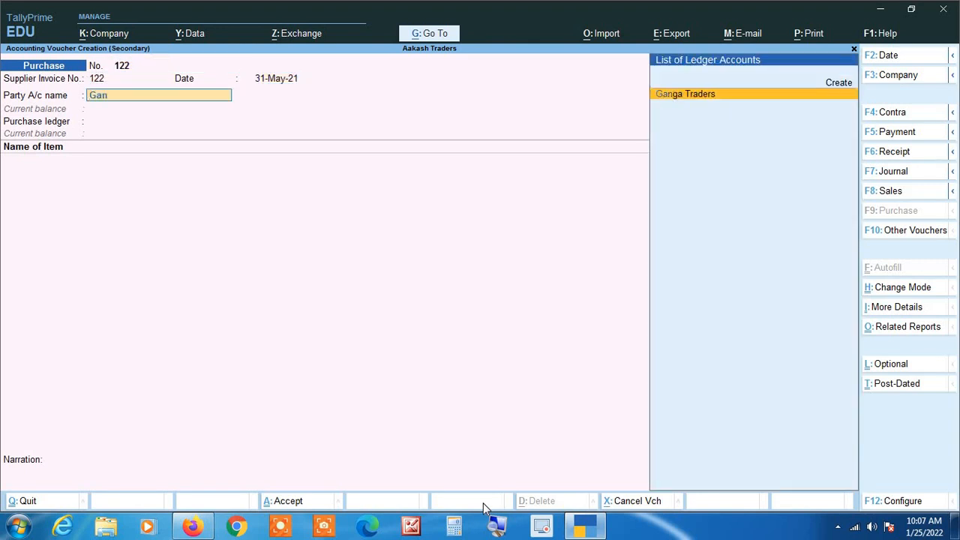
key("Return")
key("Return")
type("Al")
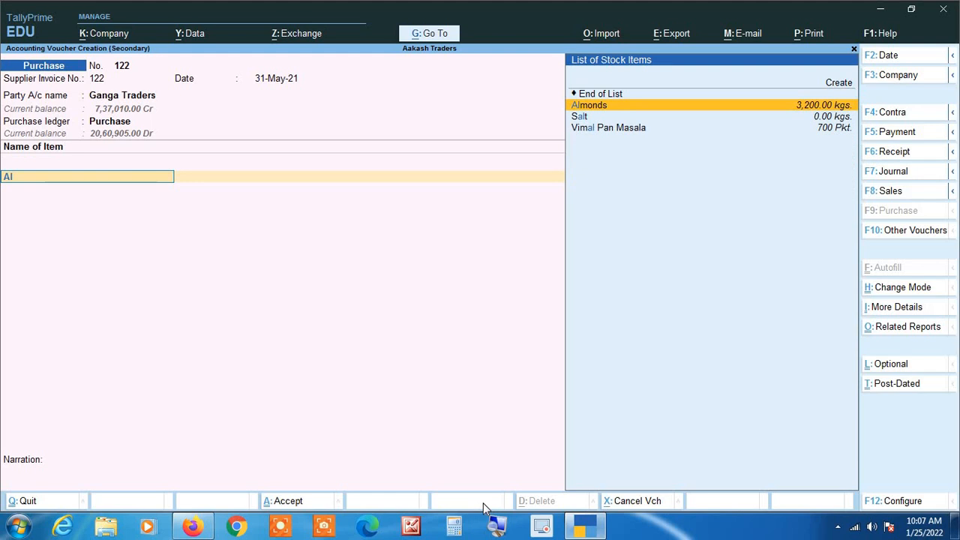
key("Return")
type("500")
key("Return")
key("Return")
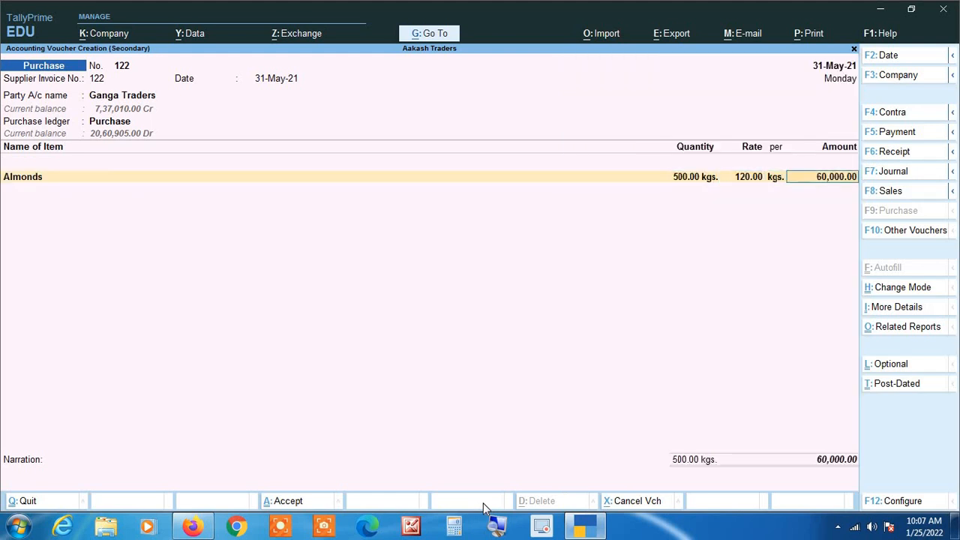
key("Return")
Step: Add the Igst ledger to the inserted voucher, leave the narration empty and save the voucher
key("Return")
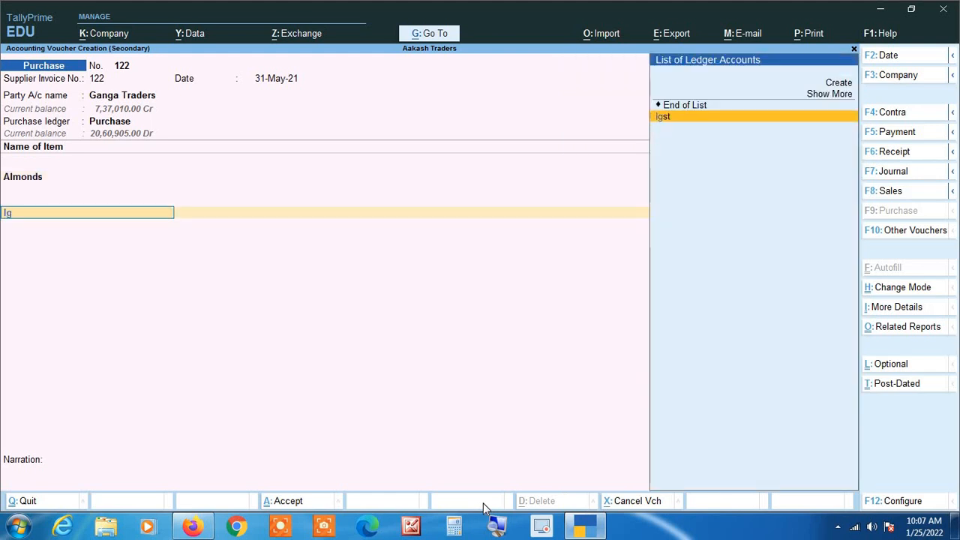
key("Return")
key("Return")
key("Return")
key("Return")
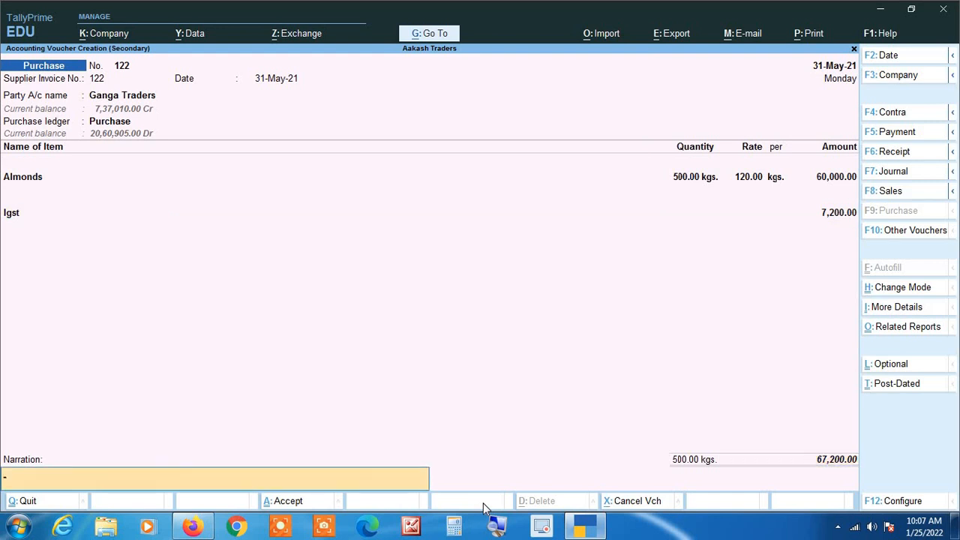
key("Return")
key("Return")
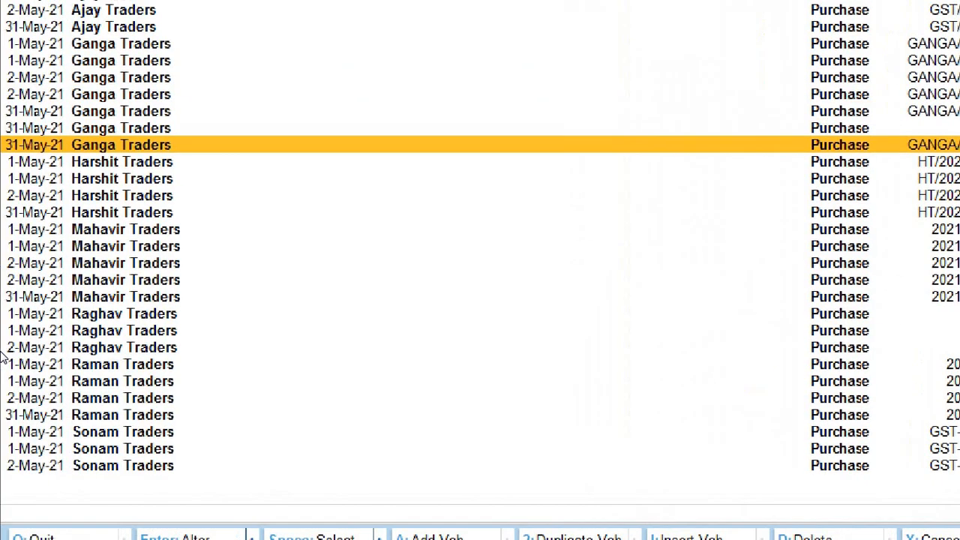
Step: Examine the position of the inserted voucher 122 between Ganga Traders vouchers GANGA/21-22/0120 and GANGA/21-22/0125
key("Up")
key("Up")
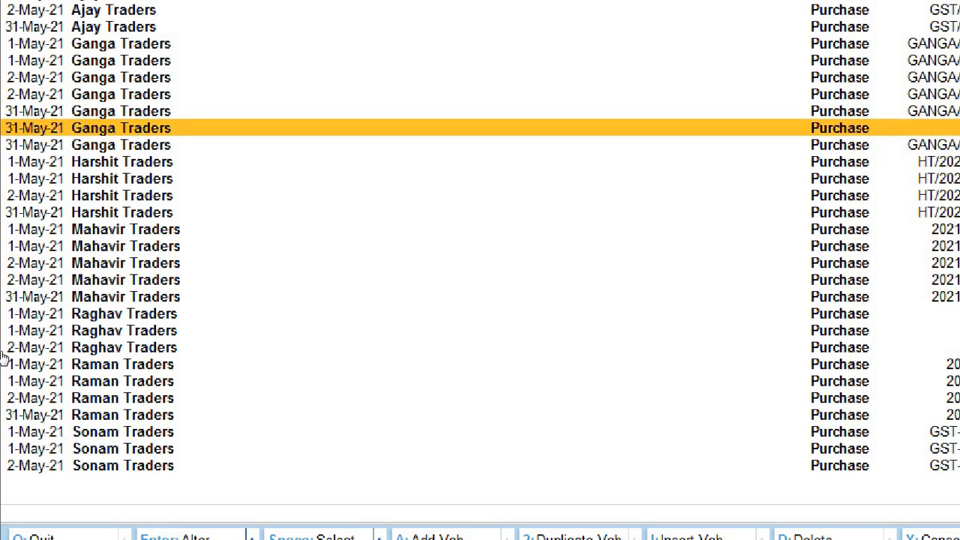
key("Down")
key("Down")
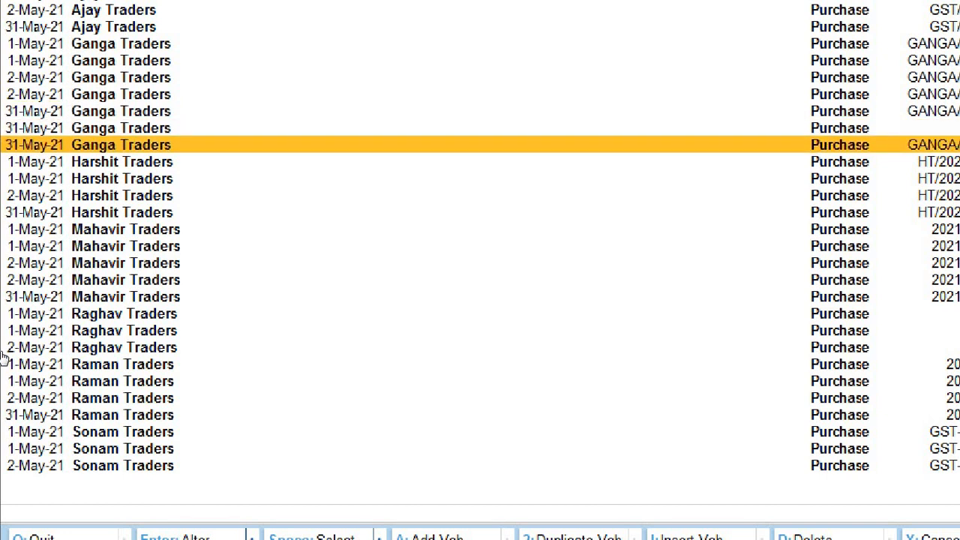
key("Up")
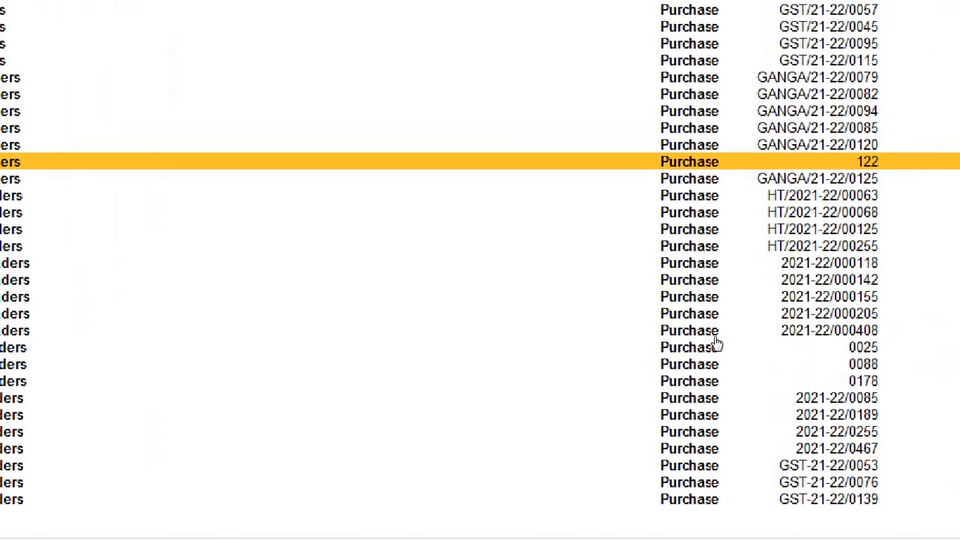
key("Up")
key("Down")
key("Down")
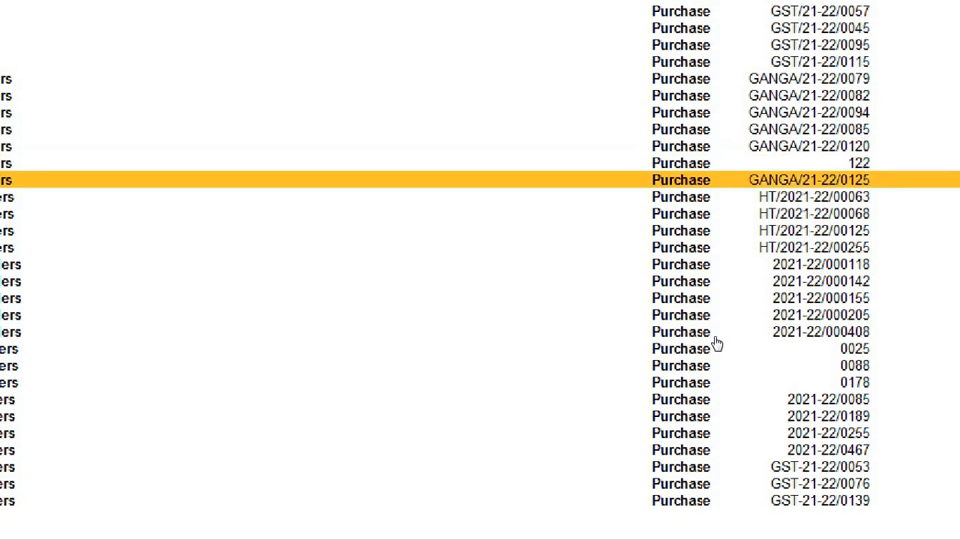
Step: Delete the Ganga Traders purchase voucher number 122 from the May list
key("Up")
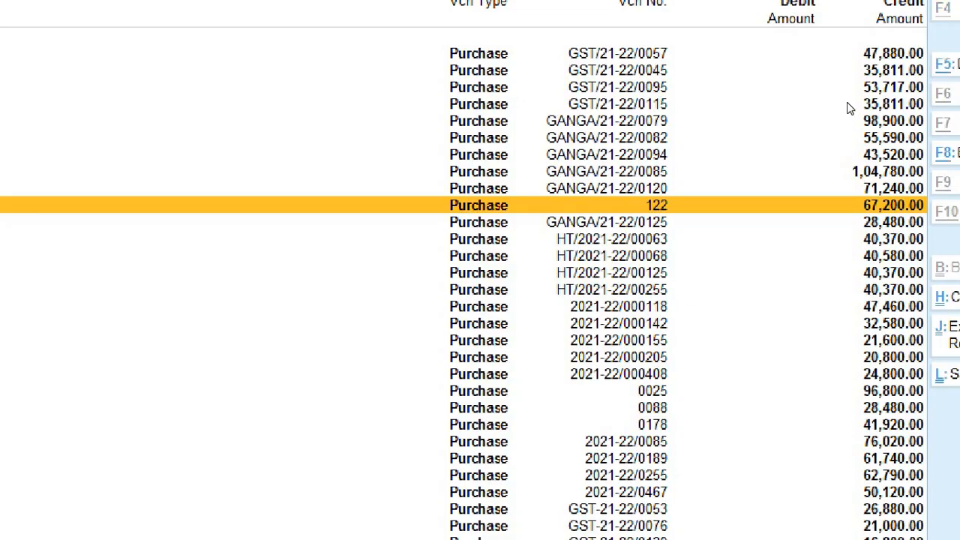
key("alt+d")
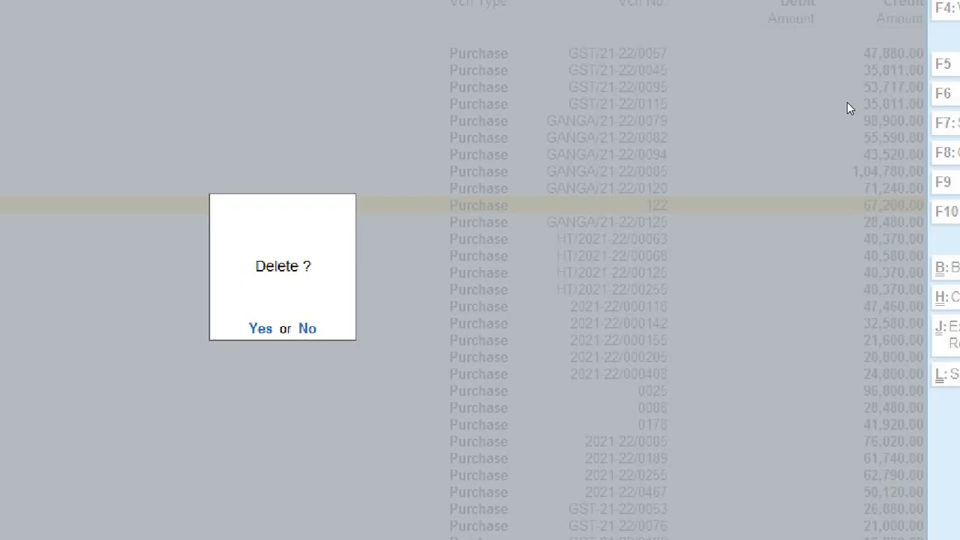
key("y")
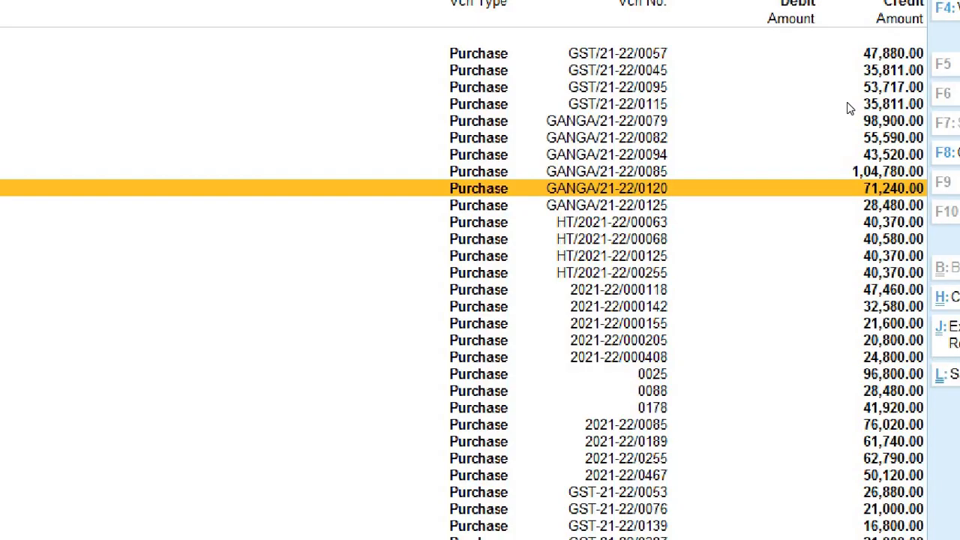
Step: Cancel the 31-May Ganga Traders purchase voucher GANGA/21-22/0120 while keeping its entry in the list
key("Down")
key("Up")
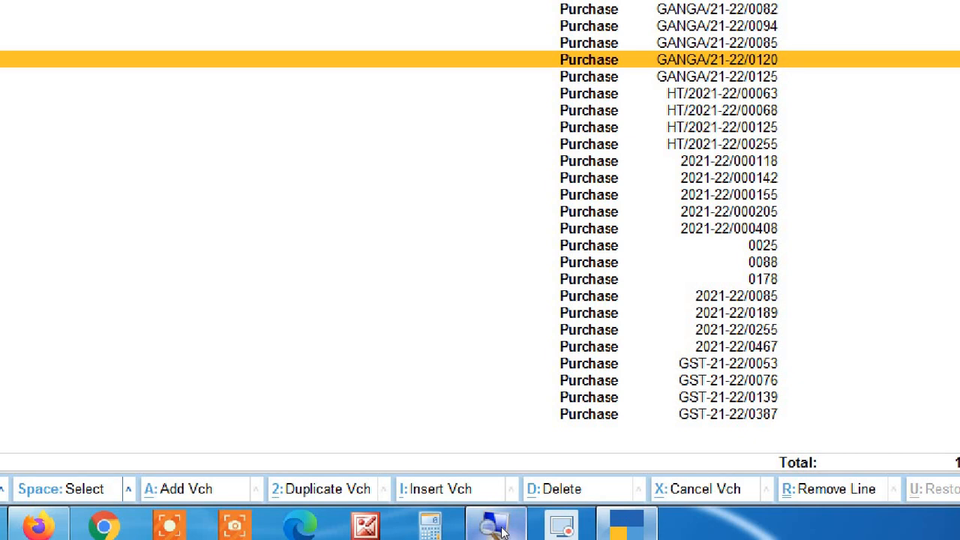
key("alt+x")
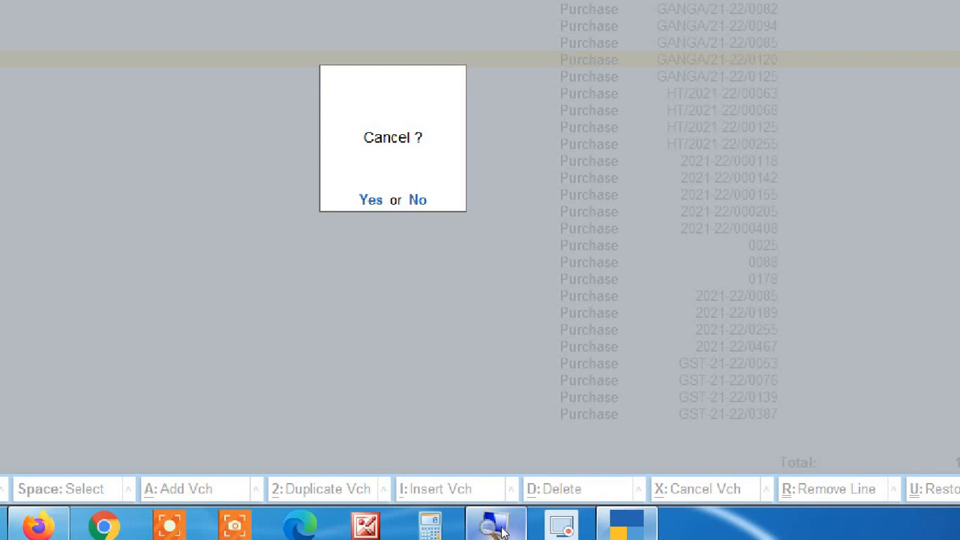
key("y")
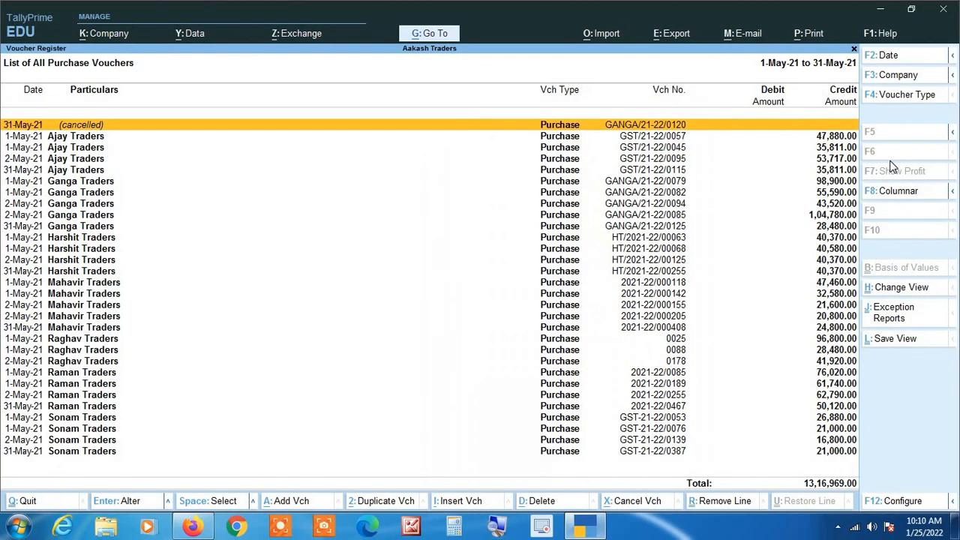
Step: Open the cancelled voucher GANGA/21-22/0120 to review its contents, and quit without saving
key("Return")
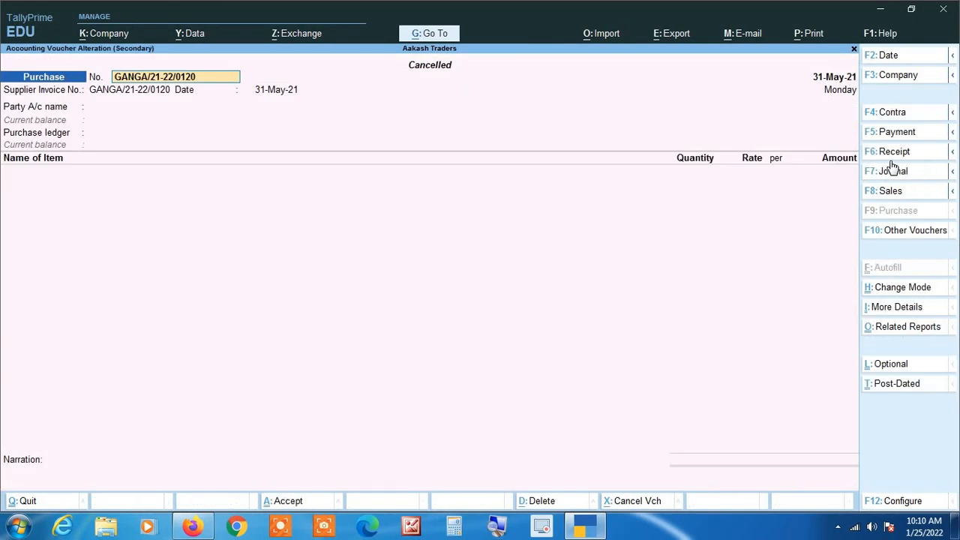
key("Escape")
key("y")
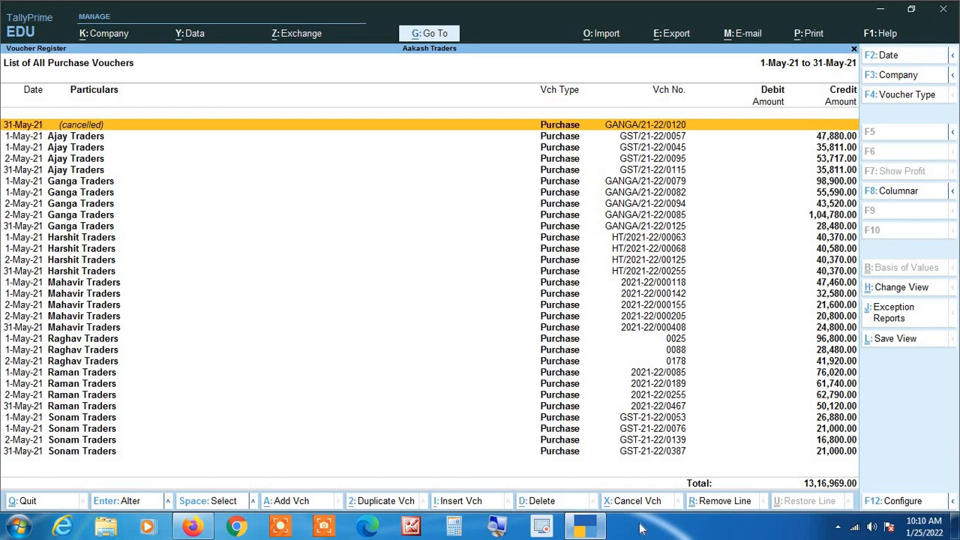
Step: Hide the four Ajay Traders lines from the May voucher list one by one, and restore all the removed lines
left_click(498, 529)
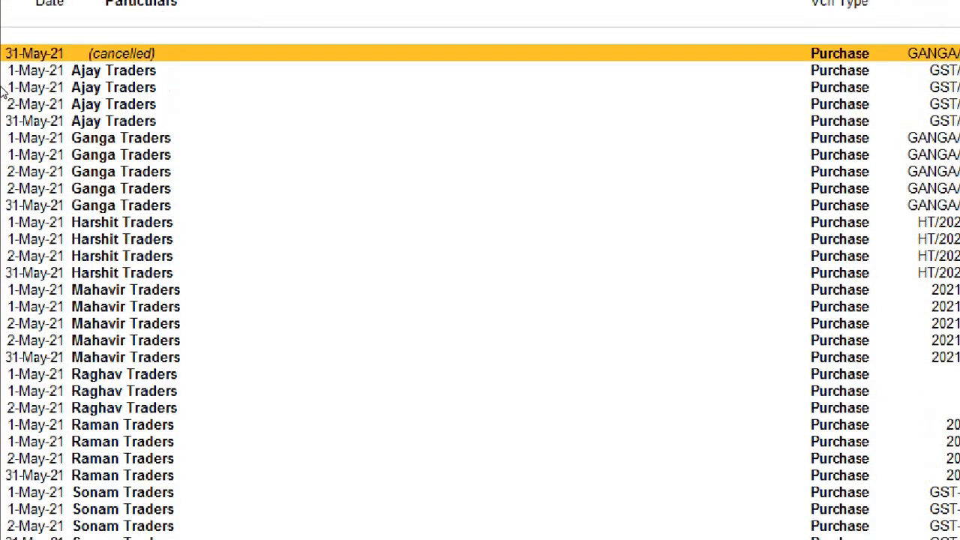
key("Down")
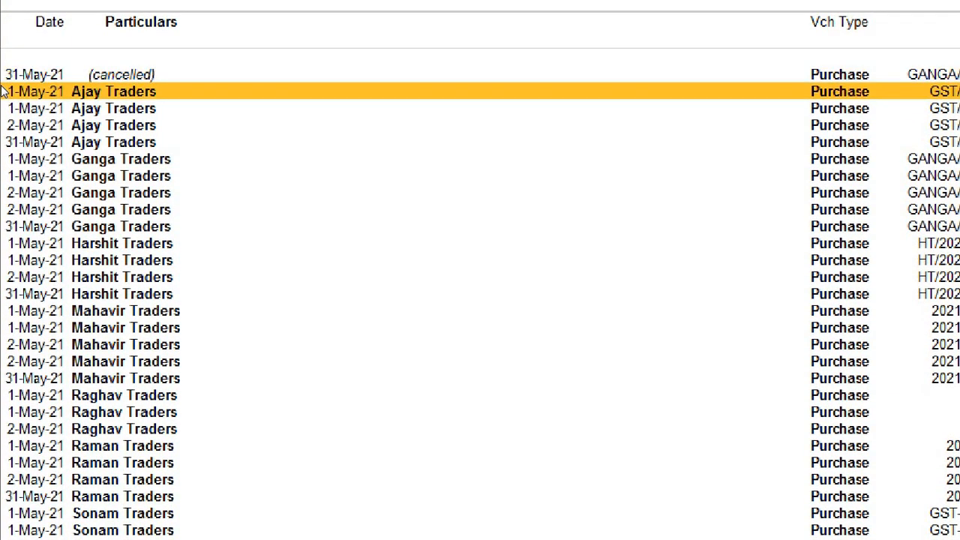
key("alt+r")
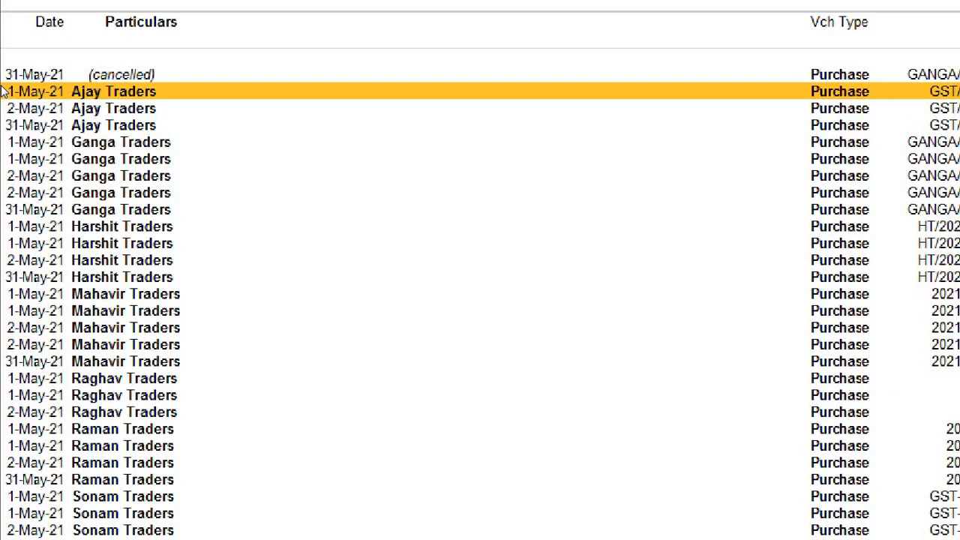
key("alt+r")
key("alt+r")
key("alt+r")
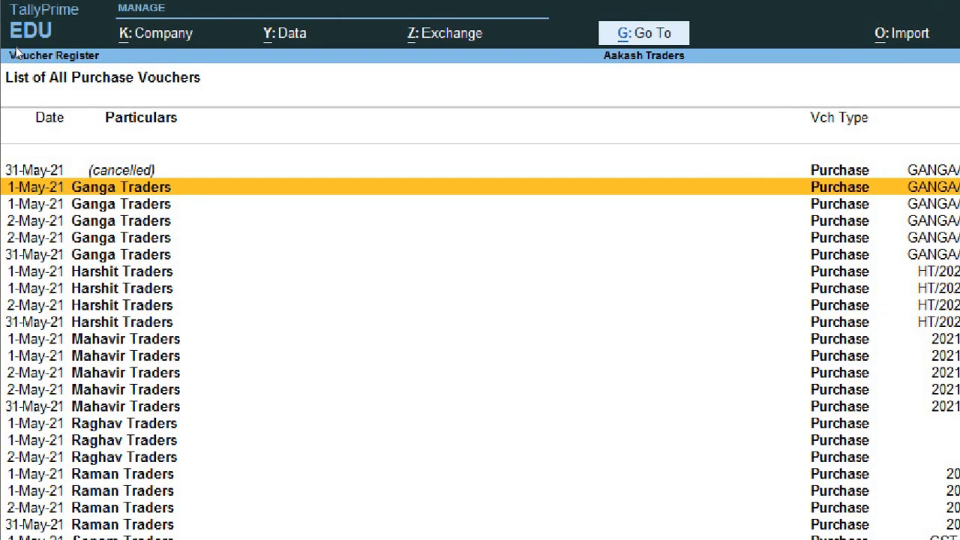
key("ctrl")
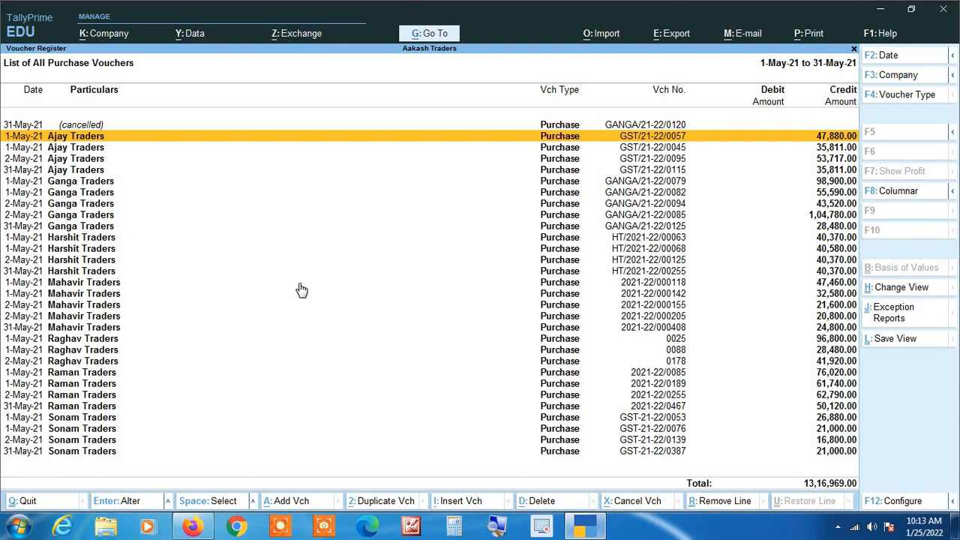
Step: Select the four Ajay Traders vouchers in the May list
key("space")
key("space")
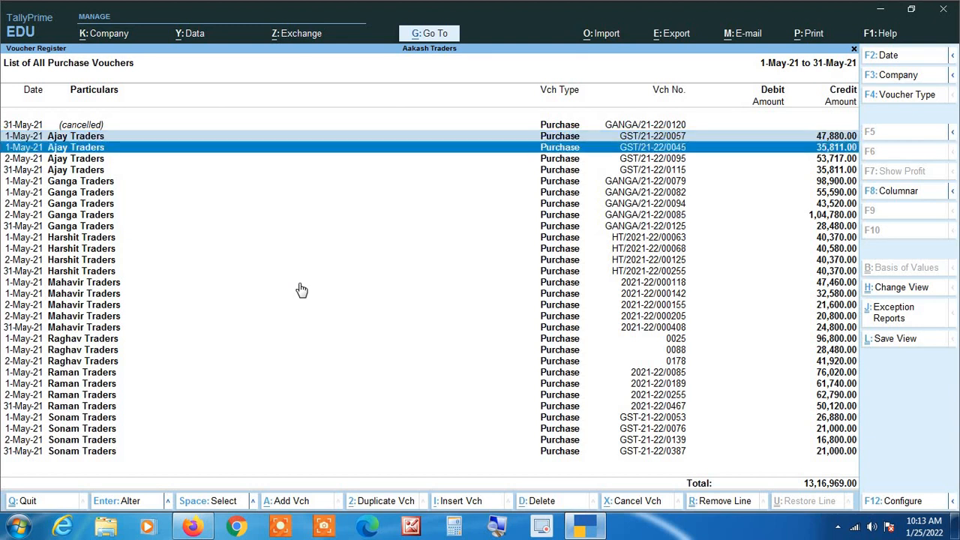
key("space")
key("space")
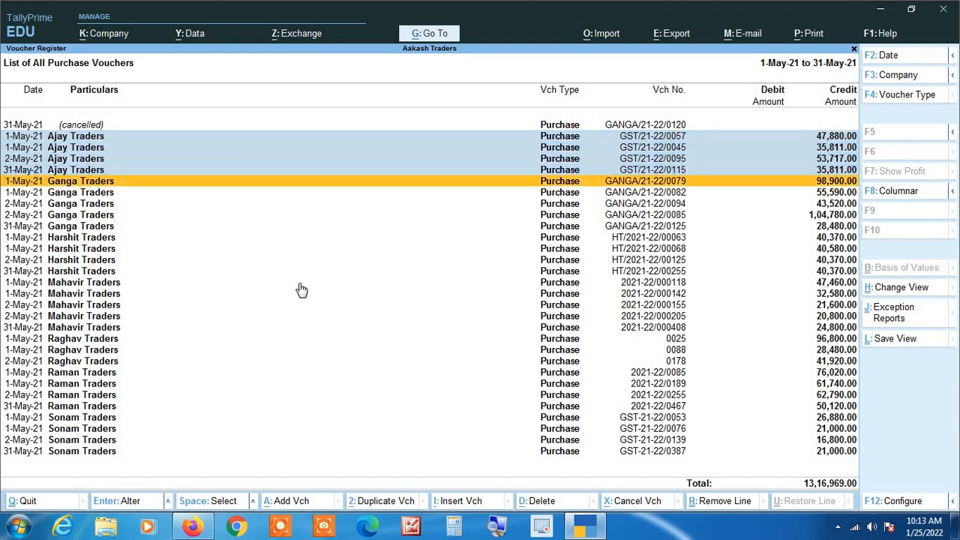
Step: Select all vouchers in the May list at once, and clear the whole selection
key("Down")
key("Down")
key("Down")
key("Down")
key("Down")
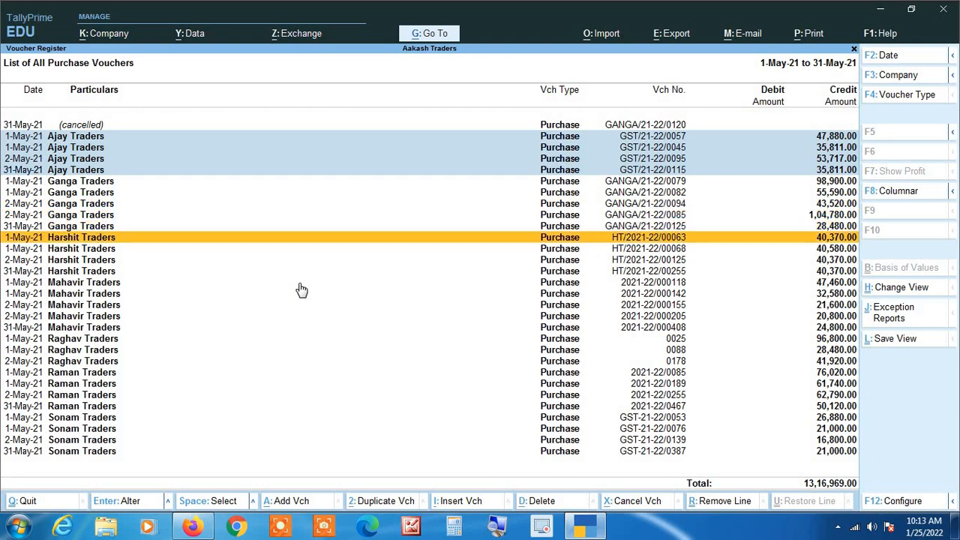
key("Up")
key("Up")
key("Up")
key("Up")
key("Up")
key("Up")
key("Up")
key("Up")
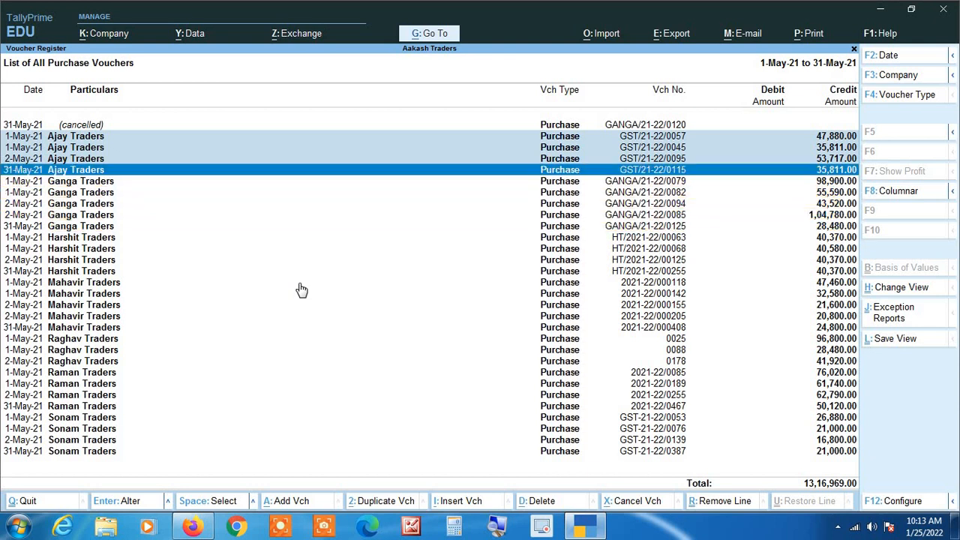
key("Up")
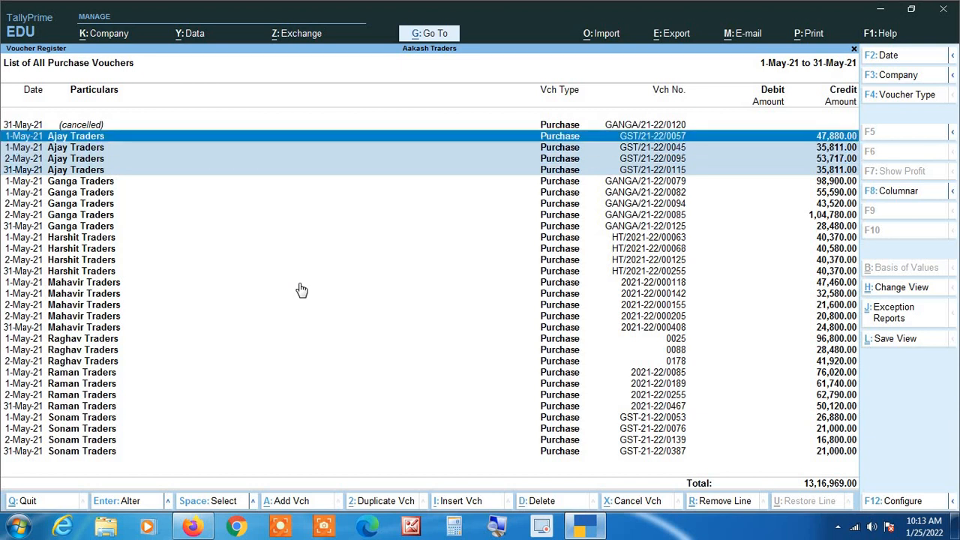
key("ctrl+space")
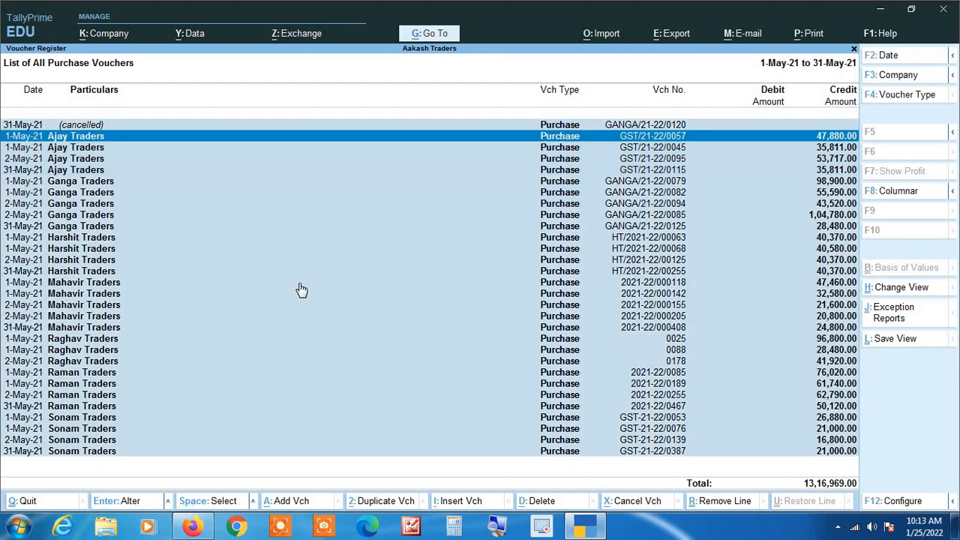
key("ctrl+space")
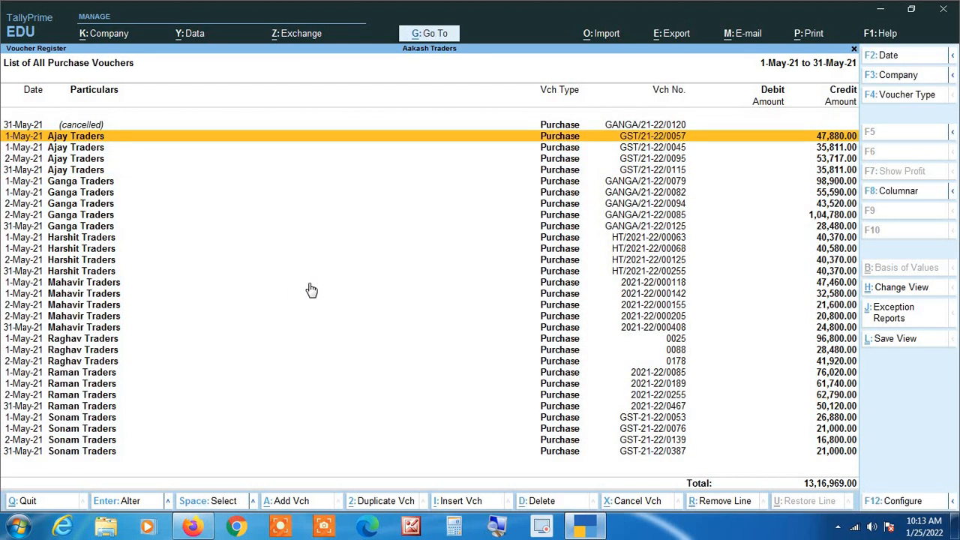
Step: Return to the monthly purchase register and reopen the voucher list for May
key("Down")
key("Escape")
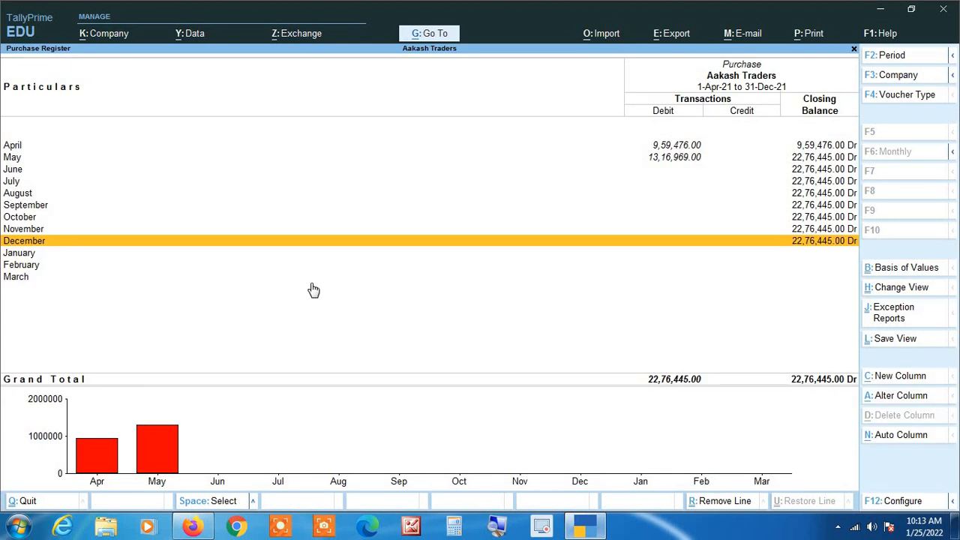
key("Up")
key("Up")
key("Up")
key("Up")
key("Up")
key("Up")
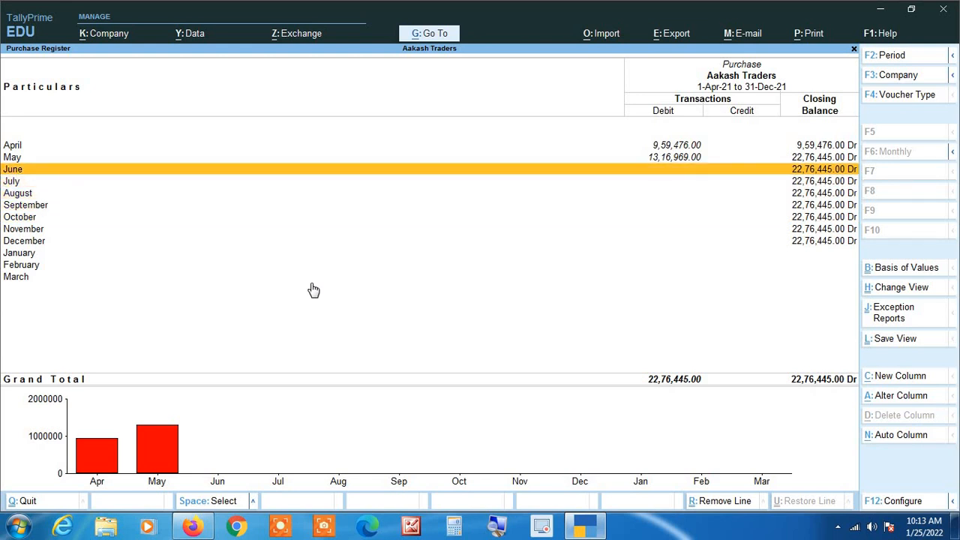
key("Up")
key("Return")
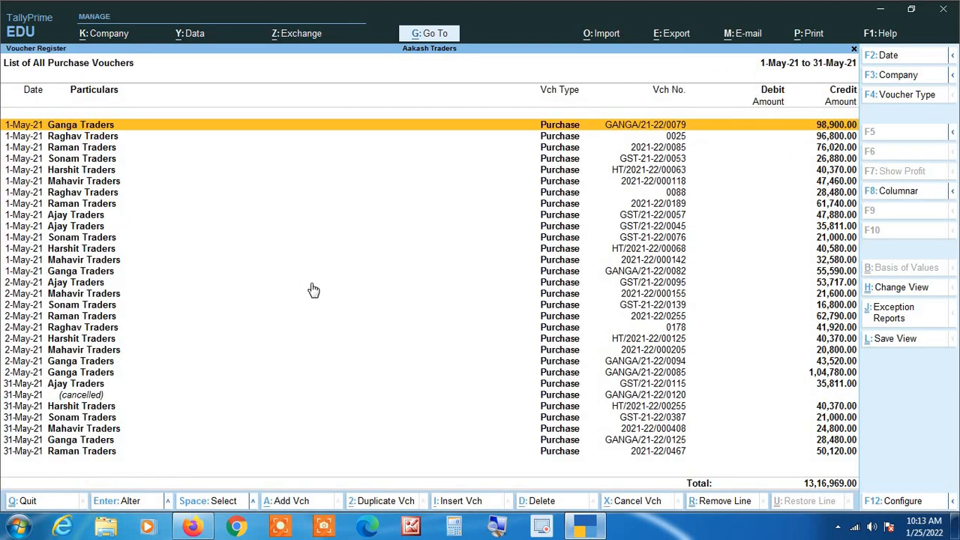
Step: Select the first 1-May Sonam Traders voucher, GST-21-22/0053, in the May list
left_click(497, 527)
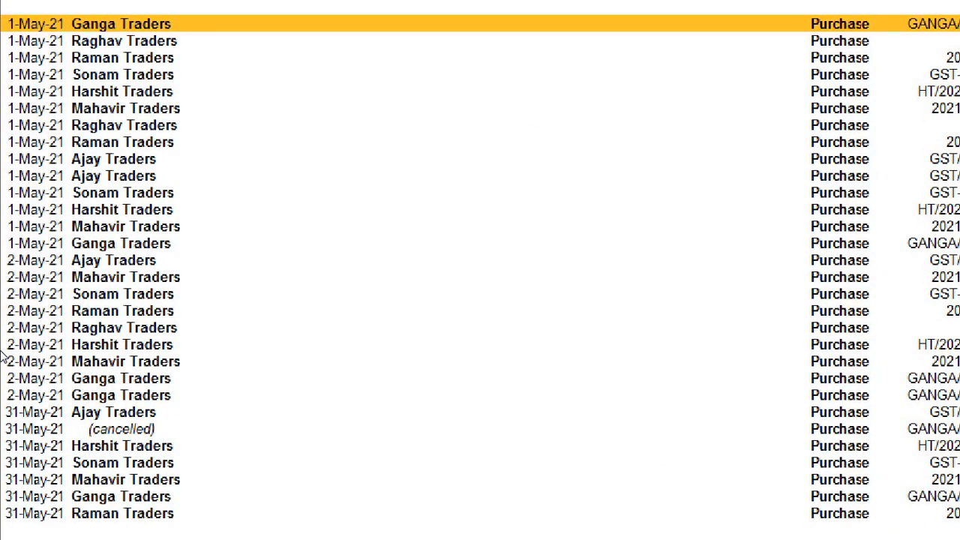
key("Down")
key("Up")
key("Down")
key("Down")
key("Down")
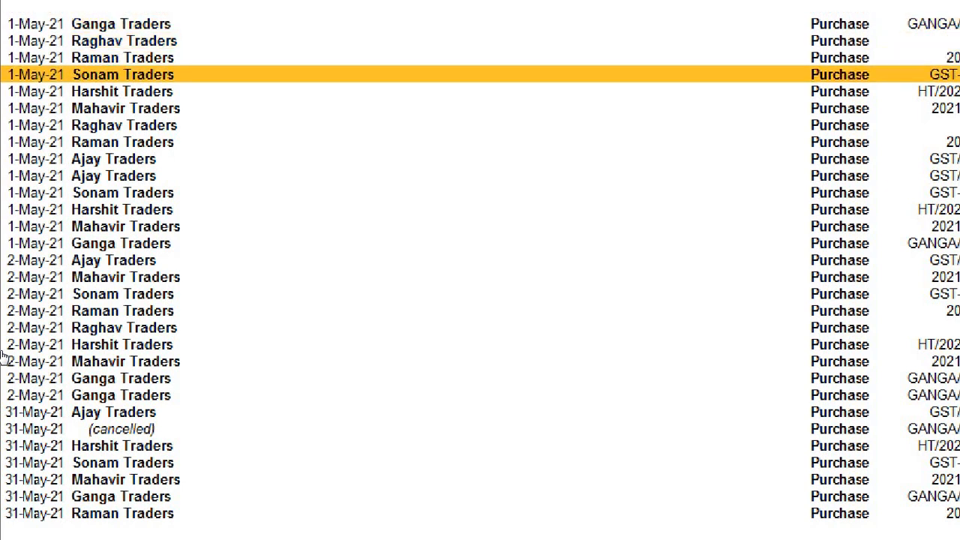
key("space")
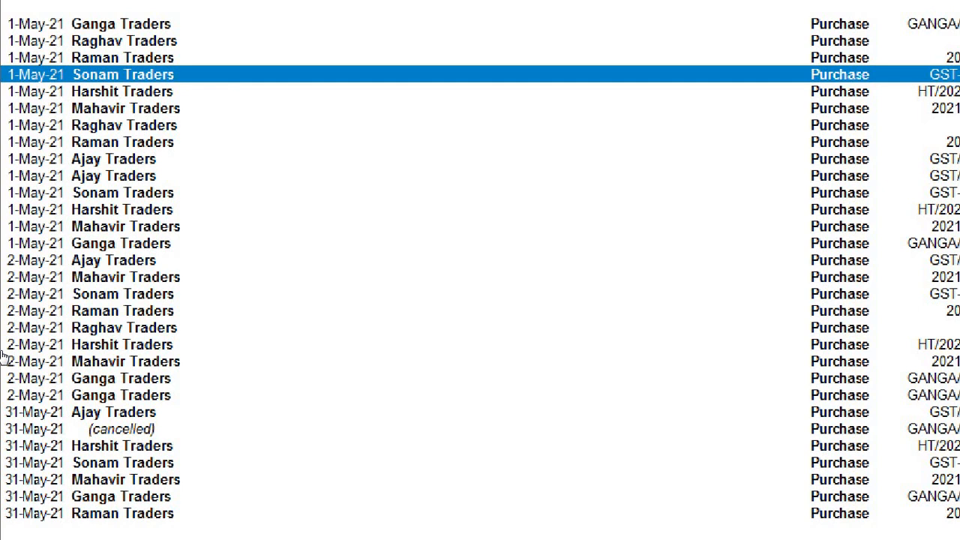
Step: Add the second 1-May Sonam Traders voucher, GST-21-22/0076, to the selection
key("Down")
key("Down")
key("Down")
key("Down")
key("Down")
key("Down")
key("Down")
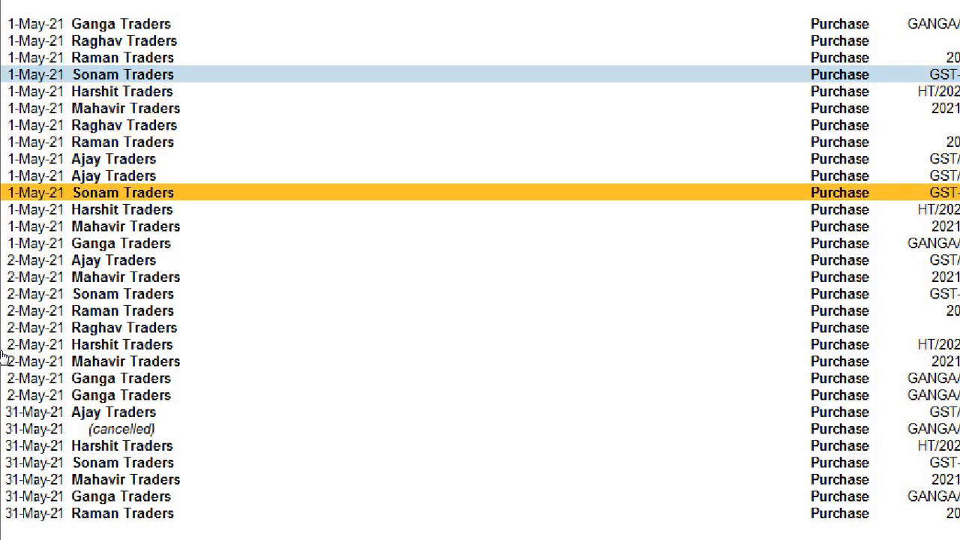
key("space")
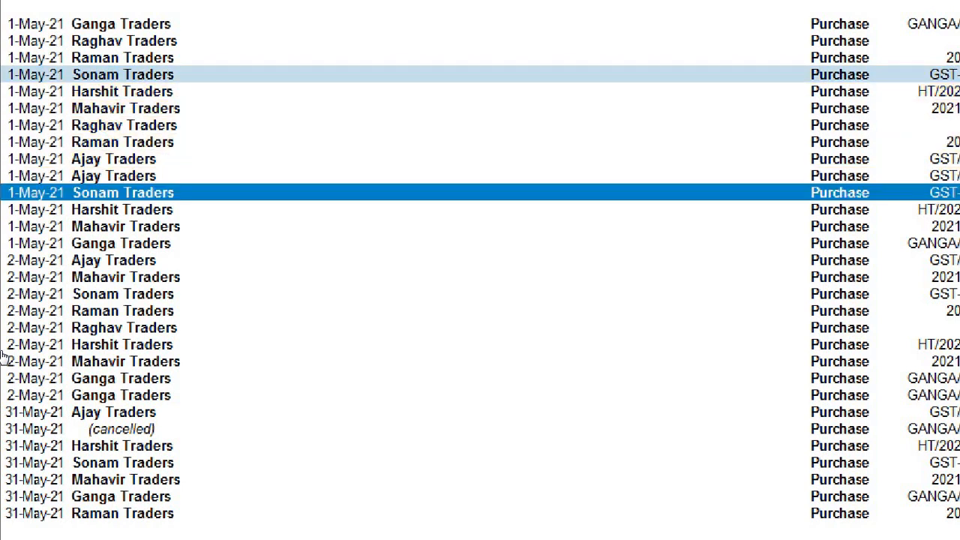
Step: Add the 2-May Sonam Traders voucher GST-21-22/0139 to the selection
key("Down")
key("Down")
key("Down")
key("Down")
key("Down")
key("Down")
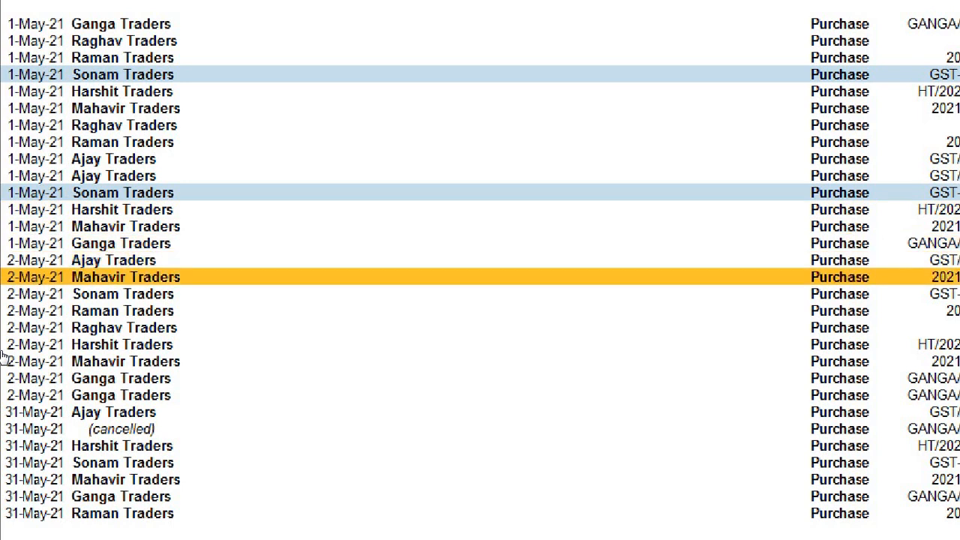
key("space")
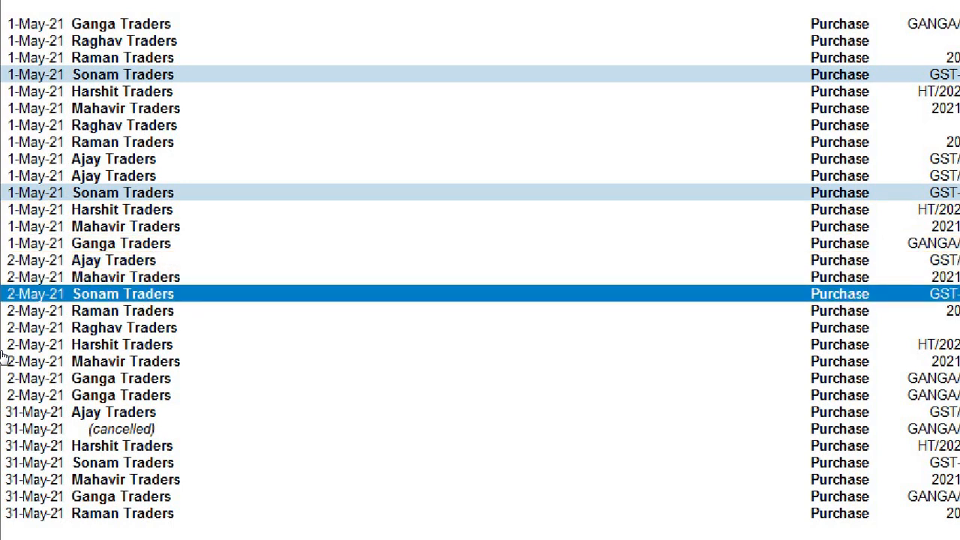
Step: Add the 31-May Sonam Traders voucher to the current selection in the May list
key("Down")
key("Down")
key("Down")
key("Down")
key("Down")
key("Down")
key("Down")
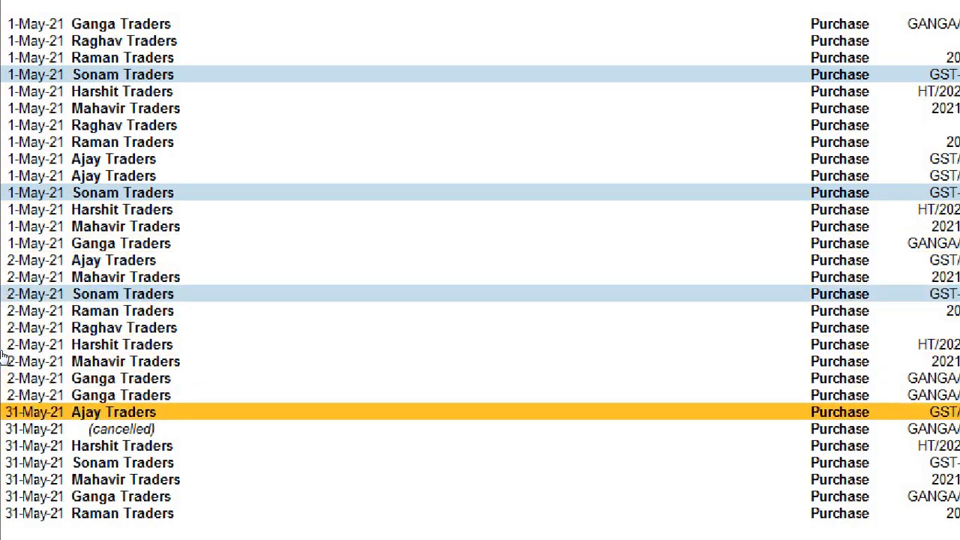
key("Down")
key("Down")
key("Down")
key("space")
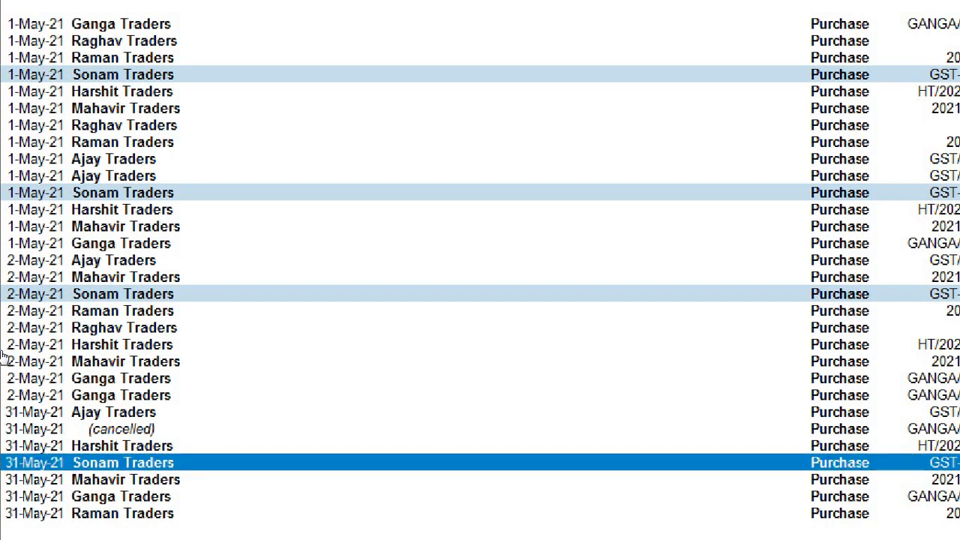
Step: Delete all the selected Sonam Traders vouchers from the May purchase list
key("Down")
key("Down")
key("Down")
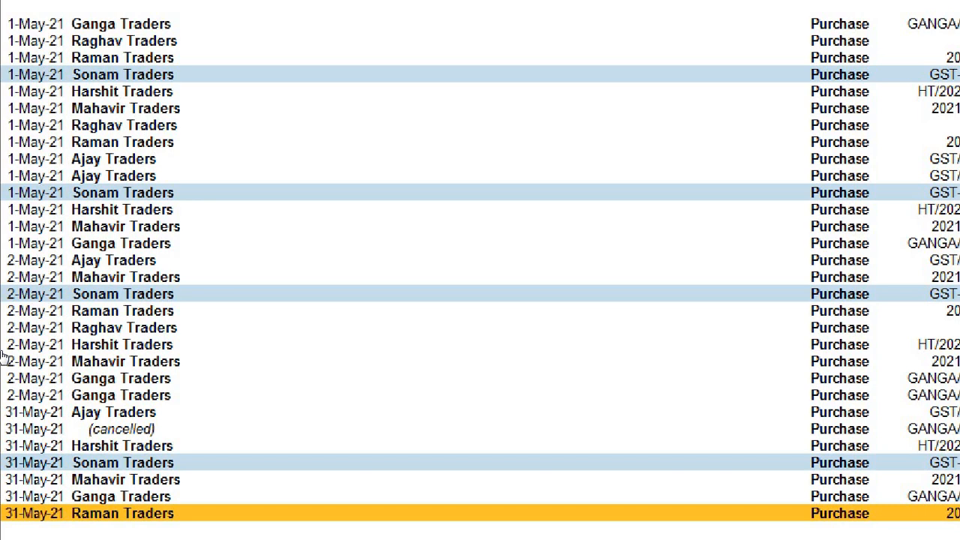
key("alt+d")
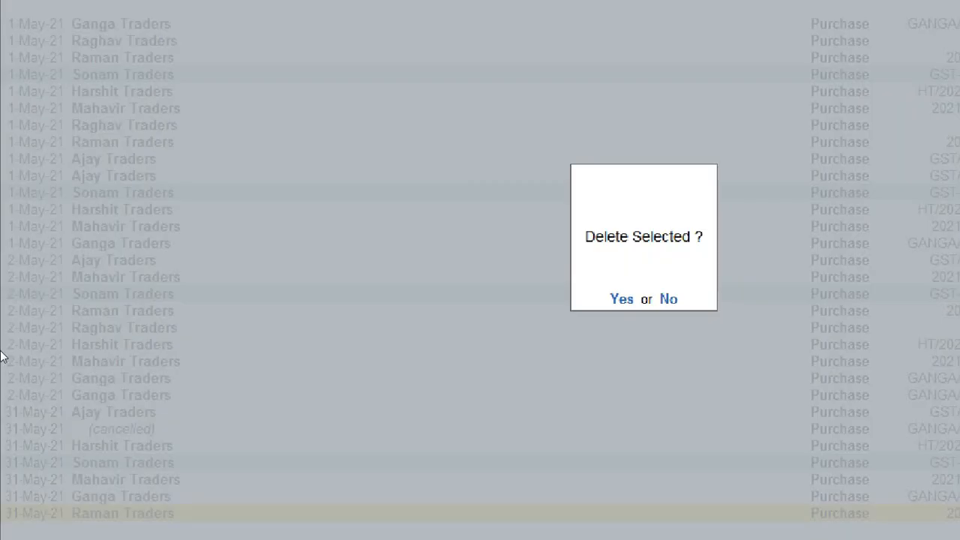
key("y")
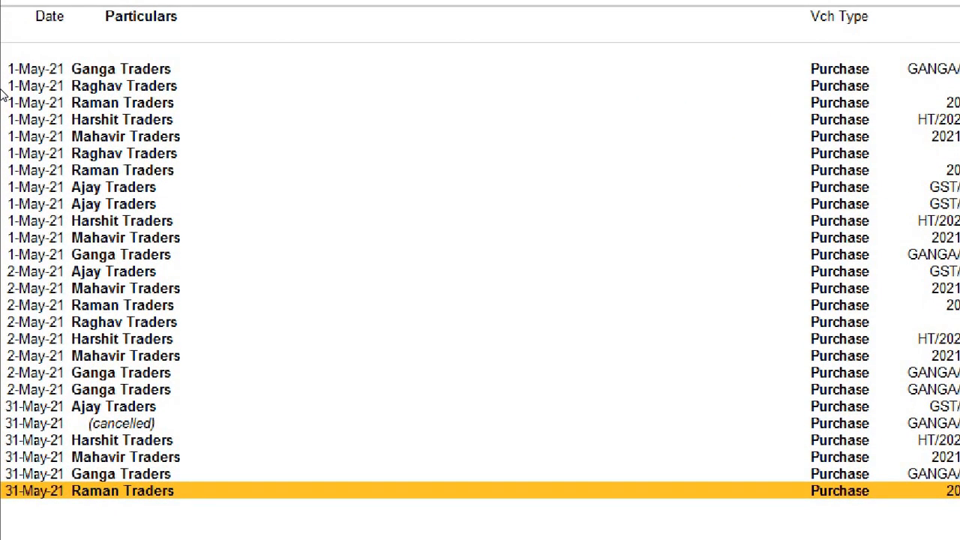
Step: Select all vouchers in the May list and clear the selection, repeating this from the upper 1-May rows
key("ctrl+space")
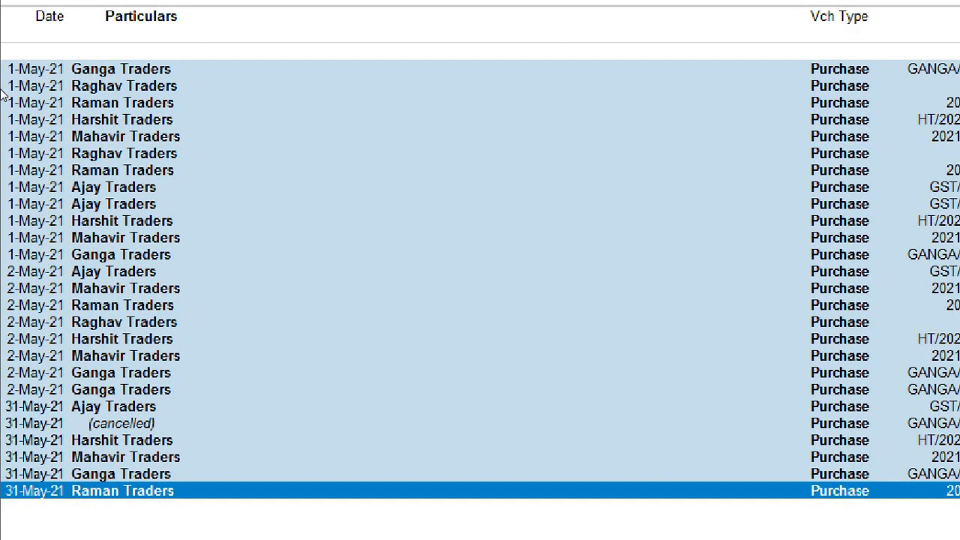
key("ctrl+space")
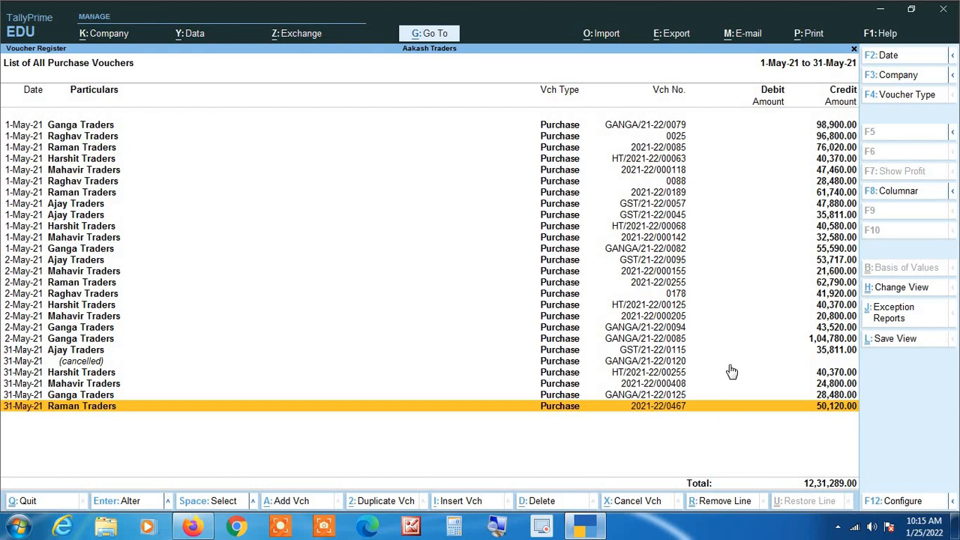
key("Up")
key("Up")
key("Up")
key("Up")
key("Up")
key("Up")
key("Up")
key("Up")
key("Up")
key("Up")
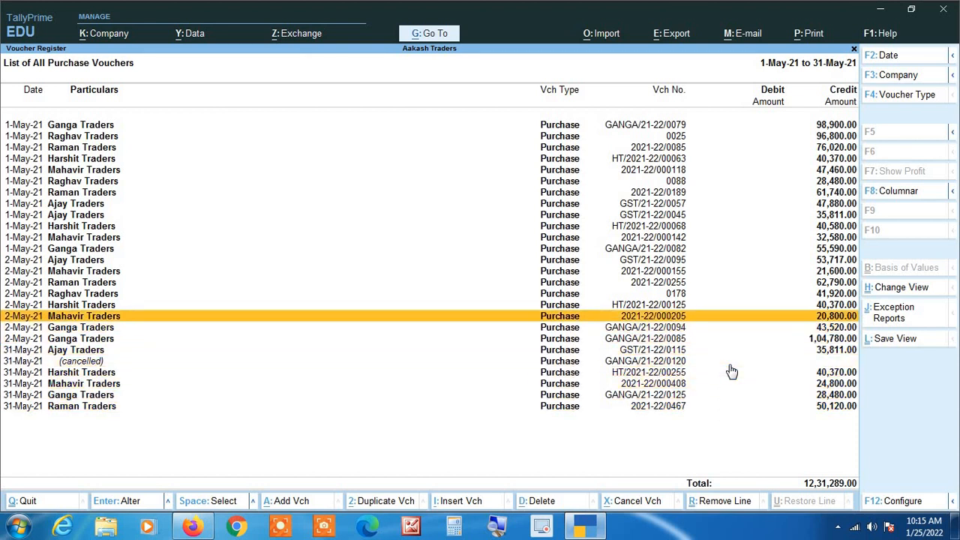
key("Up")
key("Up")
key("Up")
key("Up")
key("Up")
key("Up")
key("Up")
key("Up")
key("Up")
key("Up")
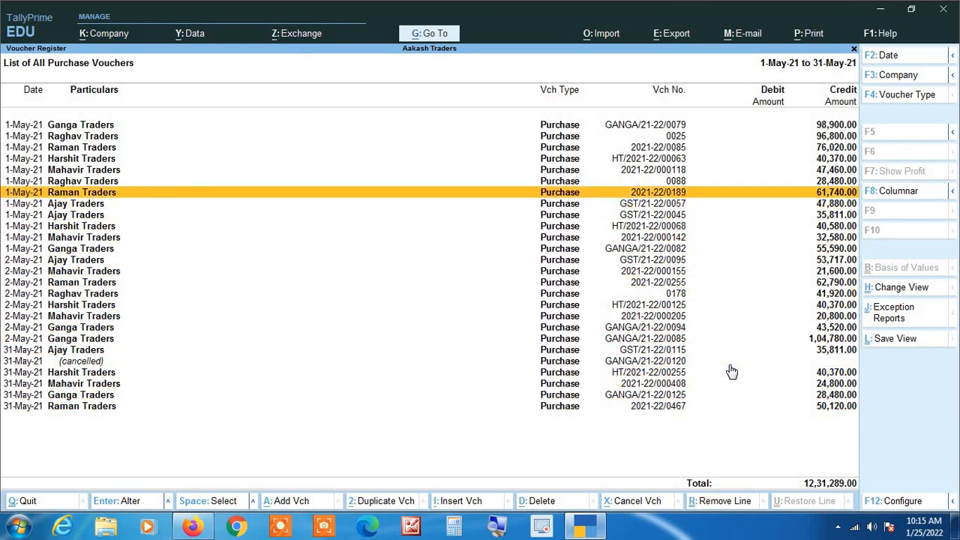
key("ctrl+space")
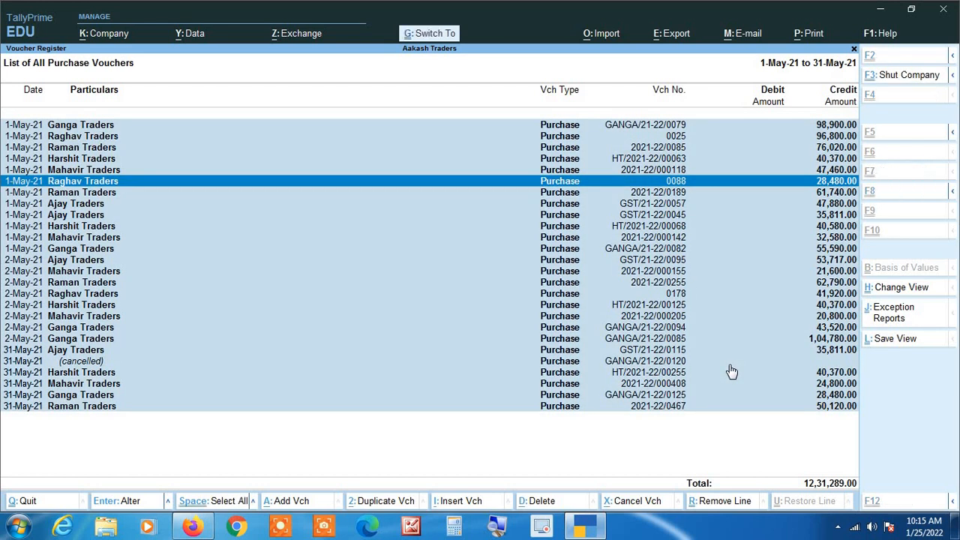
key("ctrl+space")
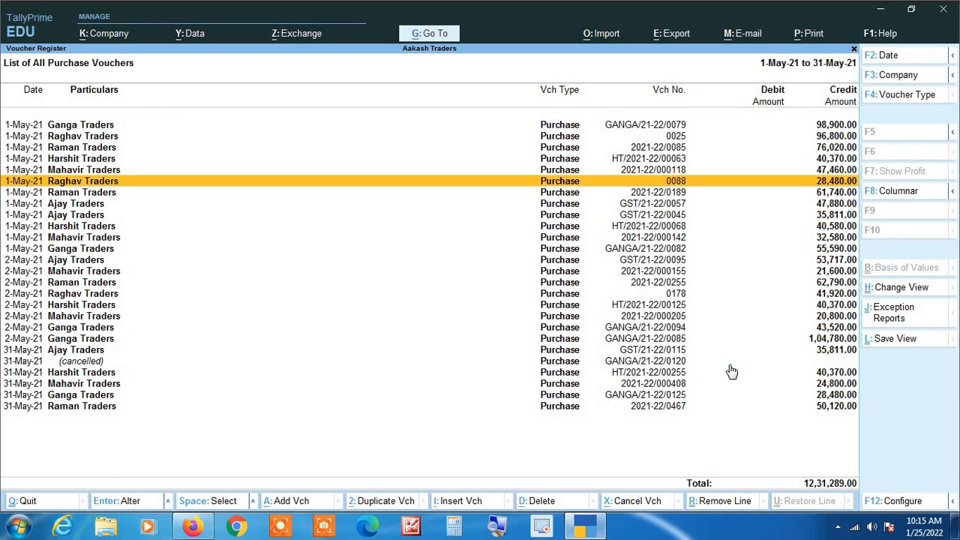
Step: Remove the 1-May lines for Raghav Traders 0088, Raman Traders 2021-22/0189 and Harshit Traders HT/2021-22/00068 from the list
key("ctrl+r")
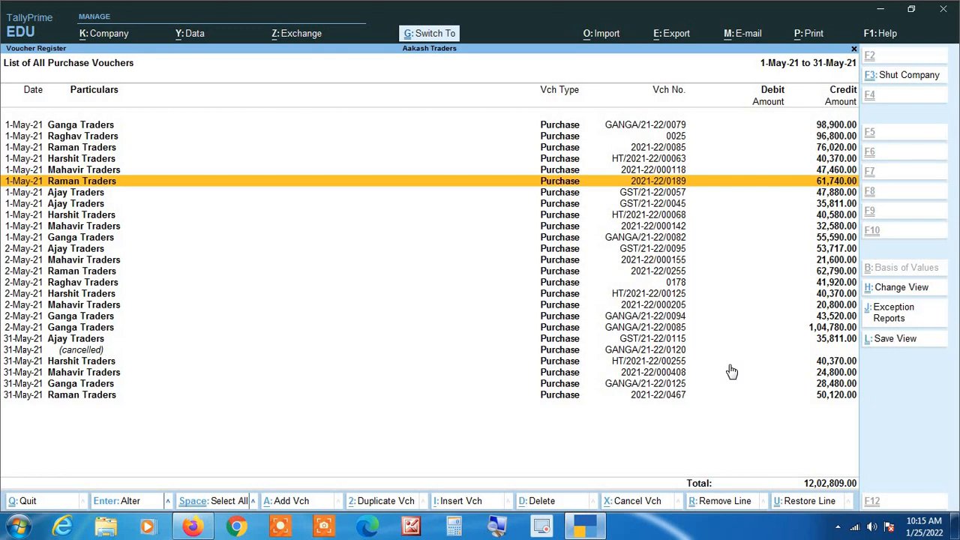
key("ctrl+r")
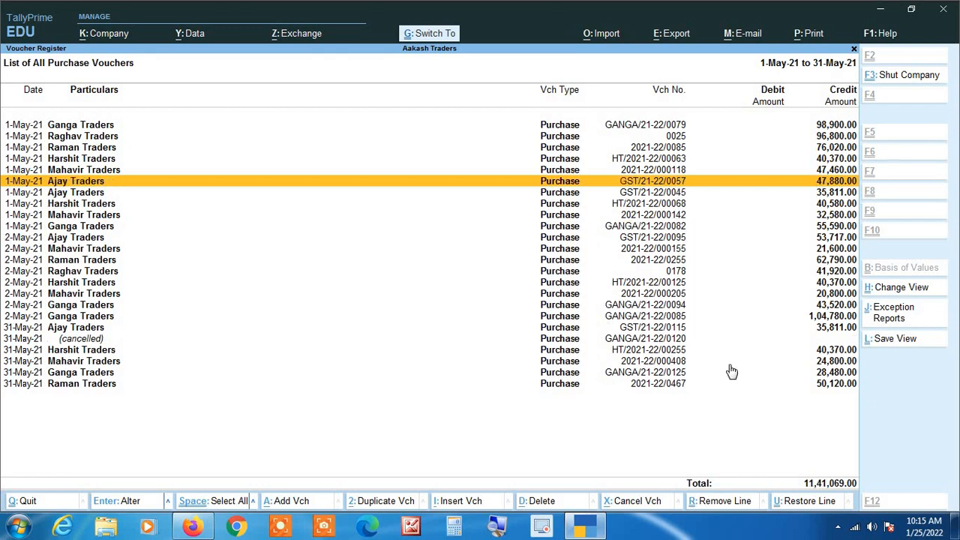
key("Down")
key("Down")
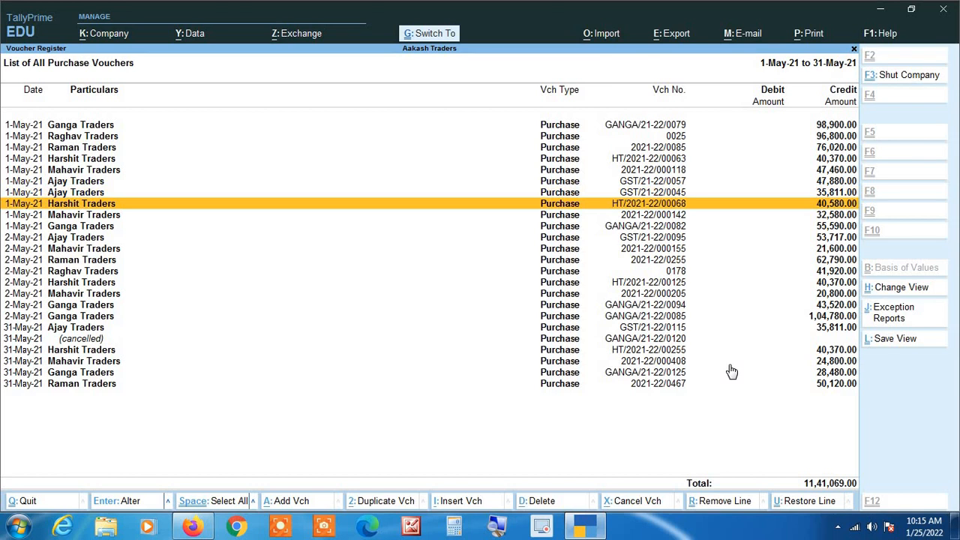
key("ctrl+r")
Step: Remove the 2-May lines for Raman Traders 2021-22/0255 and Ganga Traders GANGA/21-22/0085 from the list
key("Down")
key("Down")
key("Down")
key("Down")
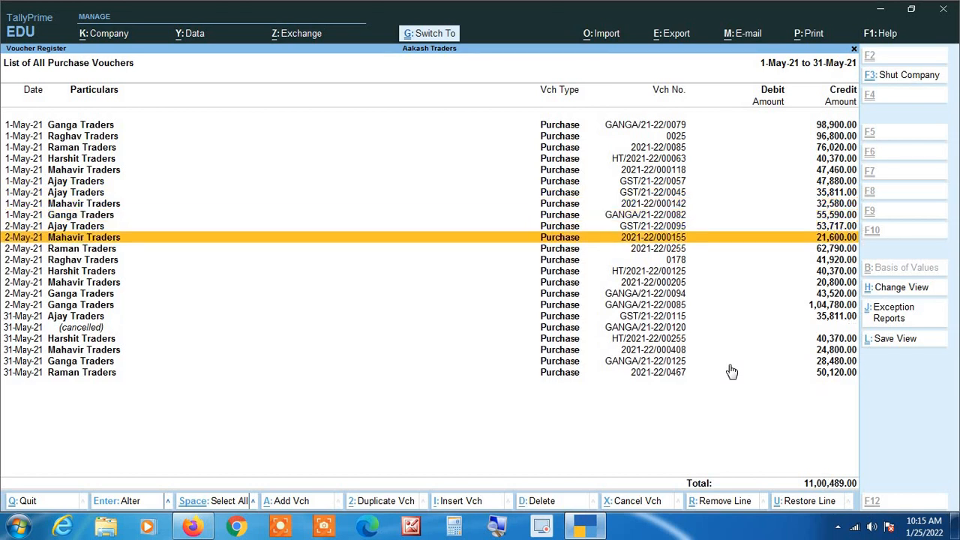
key("ctrl+r")
key("Down")
key("Down")
key("Down")
key("Down")
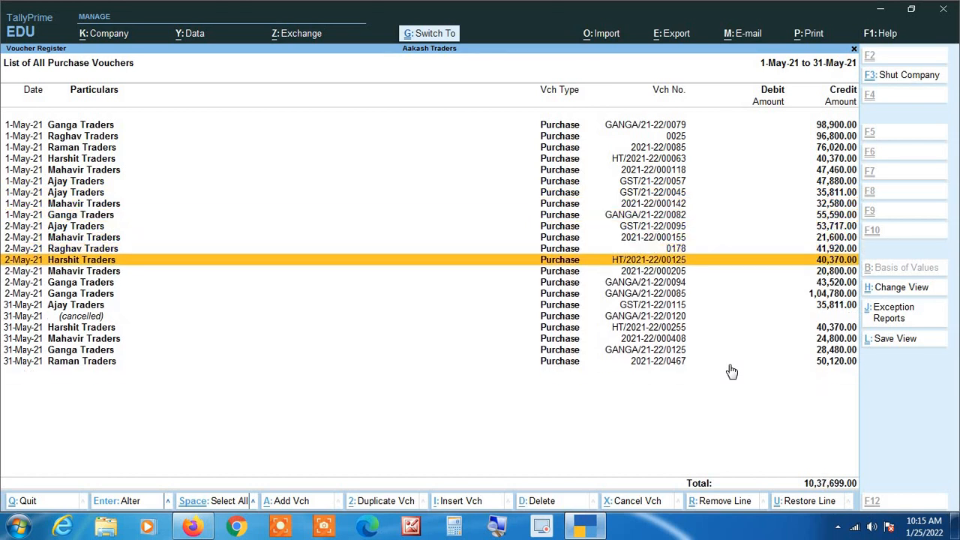
key("ctrl+r")
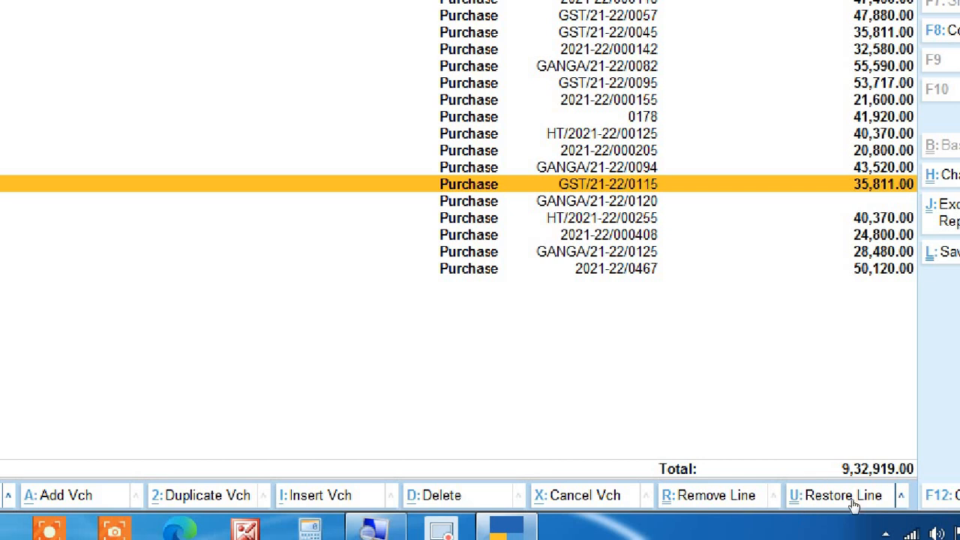
Step: Look through the lines left in the May purchase list, from the early 1-May vouchers down to the last 31-May entry
mouse_move(848, 508)
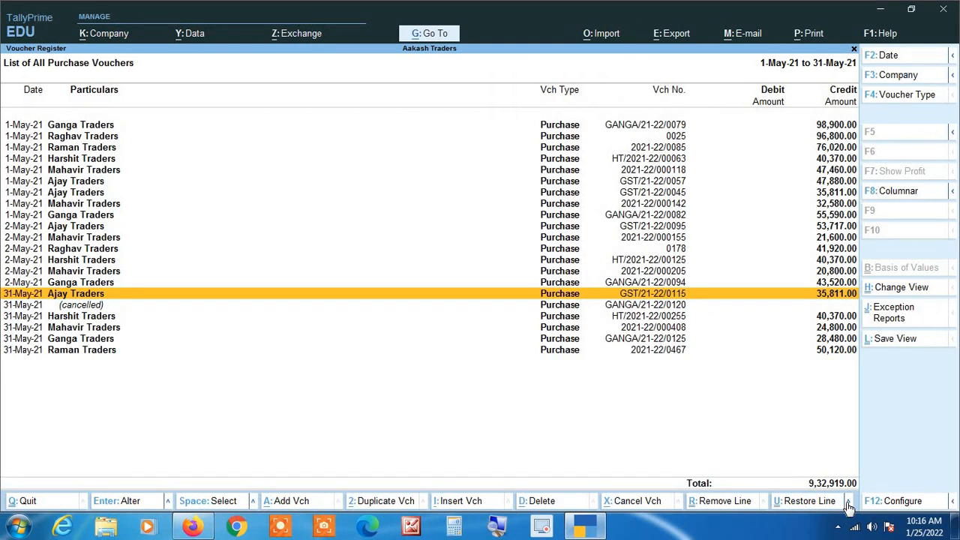
key("Up")
key("Up")
key("Up")
key("Up")
key("Up")
key("Up")
key("Up")
key("Up")
key("Up")
key("Up")
key("Up")
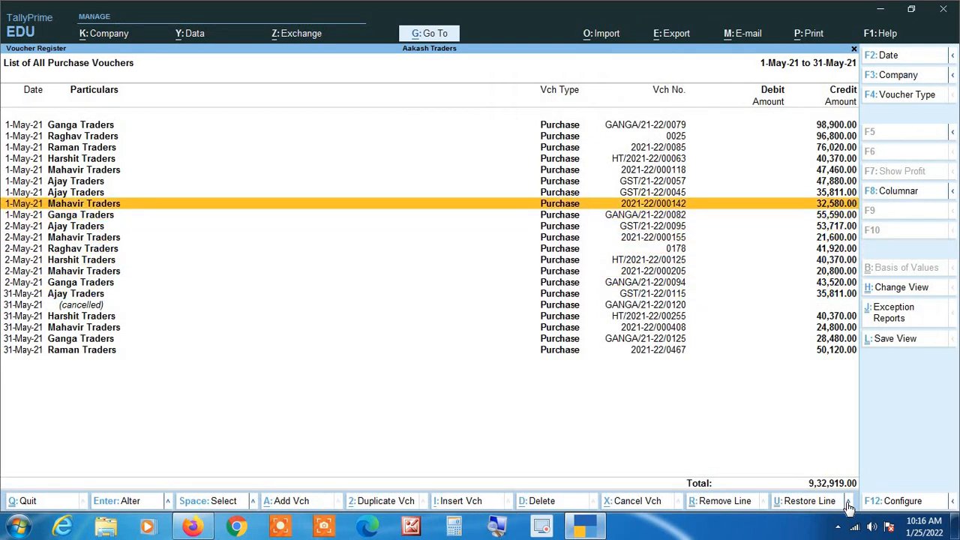
key("Up")
key("Up")
key("Up")
key("Up")
key("Down")
key("Down")
key("Down")
key("Down")
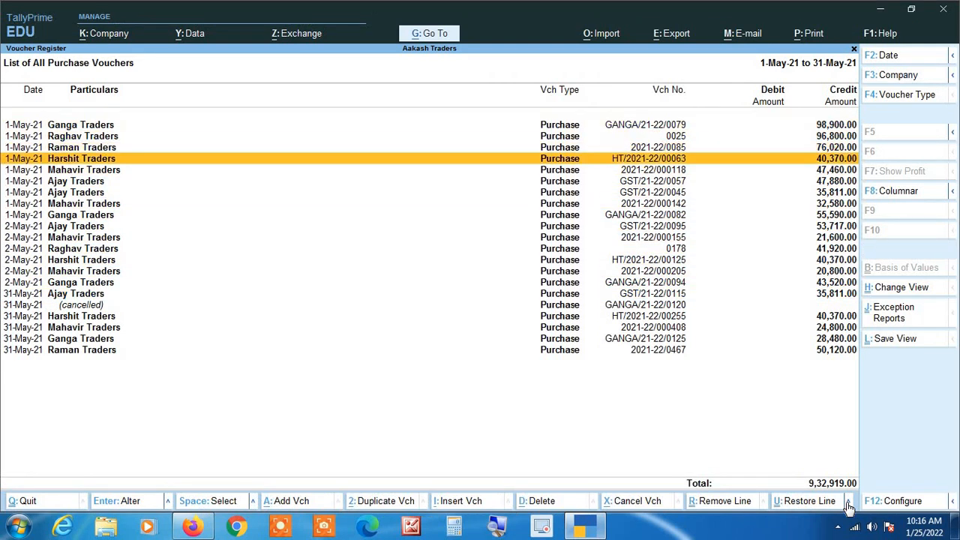
key("Down")
key("Down")
key("Down")
key("Down")
key("Down")
key("Down")
key("Down")
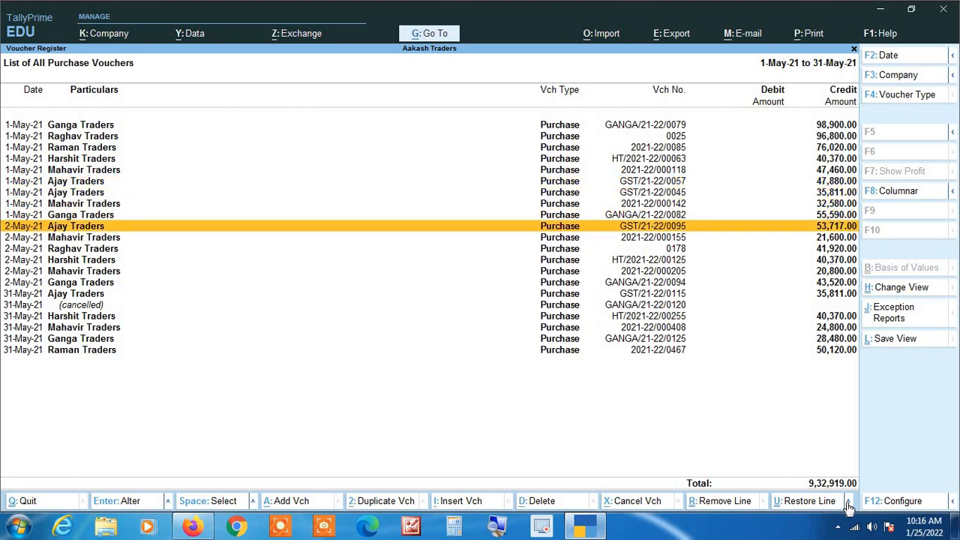
key("Down")
key("Down")
key("Down")
key("Down")
key("Down")
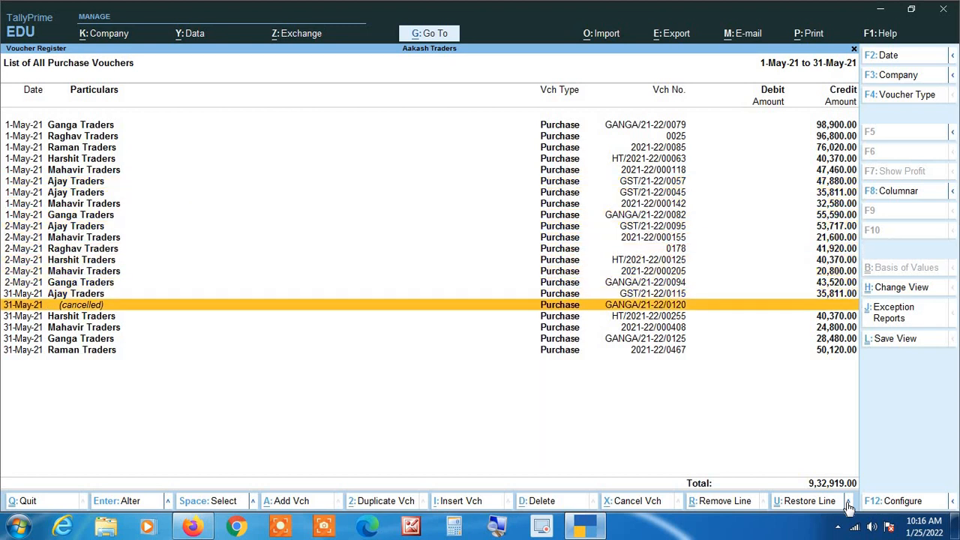
key("Down")
key("Down")
key("Down")
key("Down")
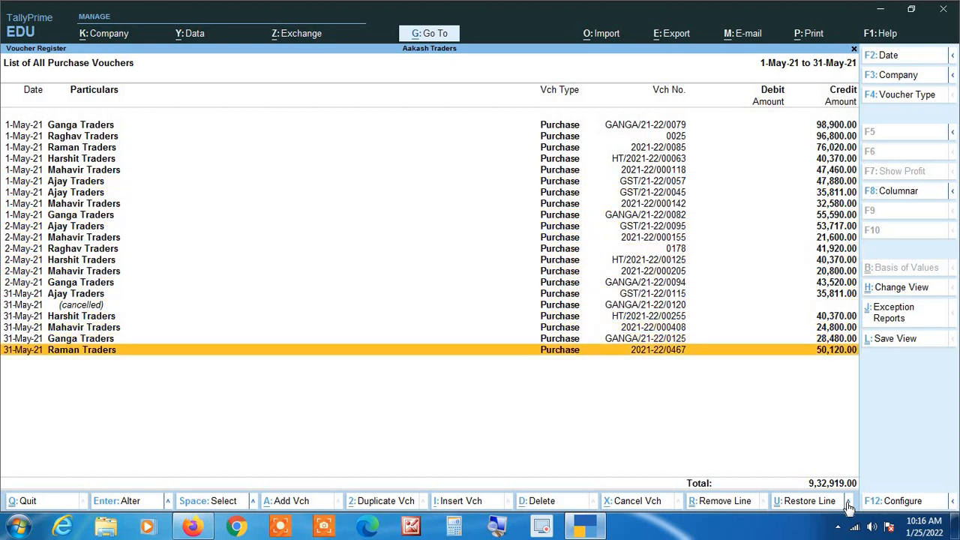
Step: Remove the first thirteen lines of the May list, from Ganga Traders GANGA/21-22/0079 through Harshit Traders HT/2021-22/00125
key("Up")
key("Up")
key("Up")
key("Up")
key("Up")
key("Up")
key("Up")
key("Up")
key("Up")
key("Up")
key("Up")
key("Up")
key("Up")
key("Up")
key("Up")
key("Up")
key("Up")
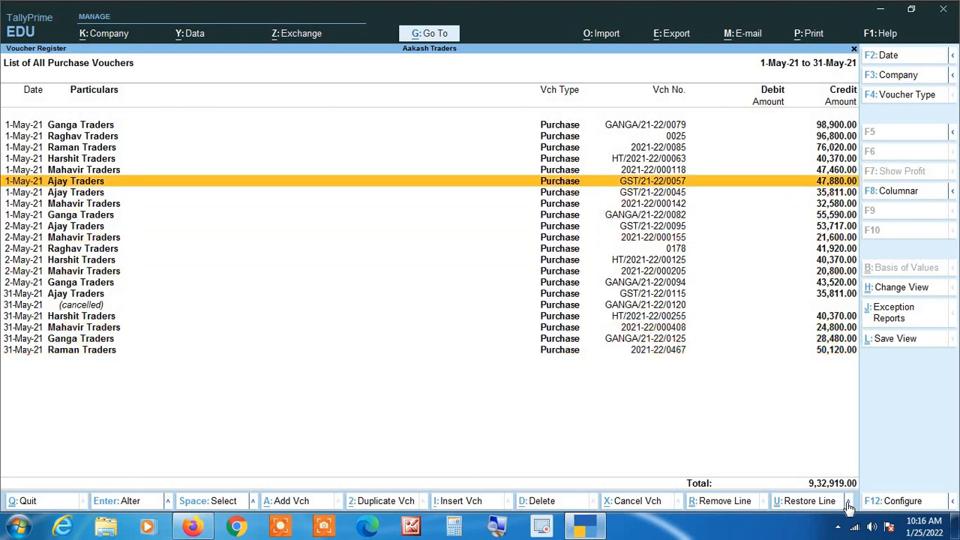
key("Up")
key("Up")
key("Up")
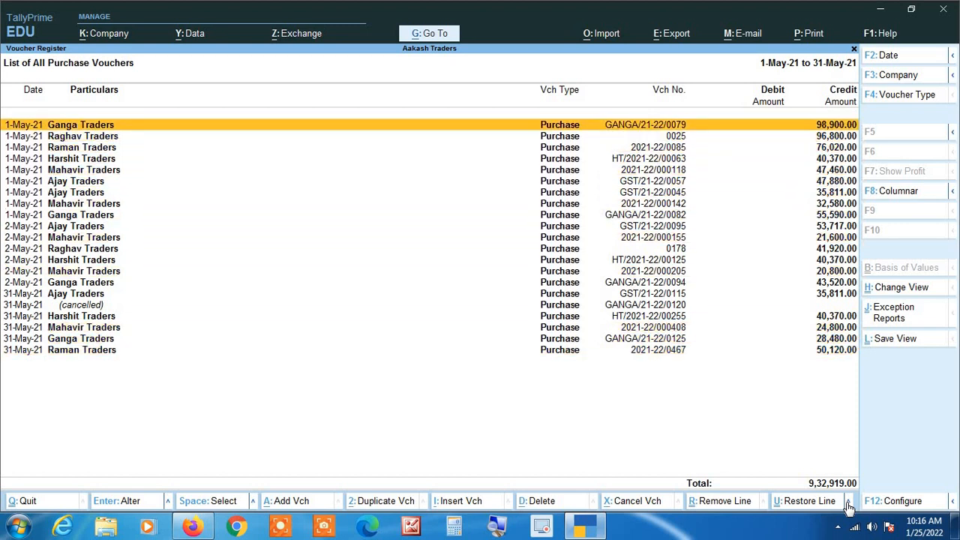
key("ctrl+r")
key("ctrl+r")
key("ctrl+r")
key("ctrl+r")
key("ctrl+r")
key("ctrl+r")
key("ctrl+r")
key("ctrl+r")
key("ctrl+r")
key("ctrl+r")
key("ctrl+r")
key("ctrl+r")
key("ctrl+r")
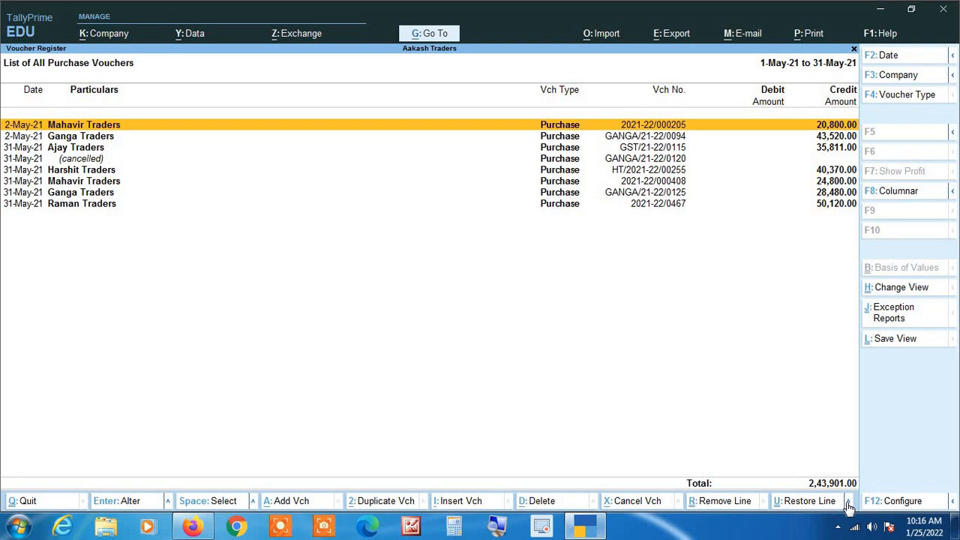
Step: Restore all removed lines in the May list and go back to the Gateway of Tally
left_click(848, 501)
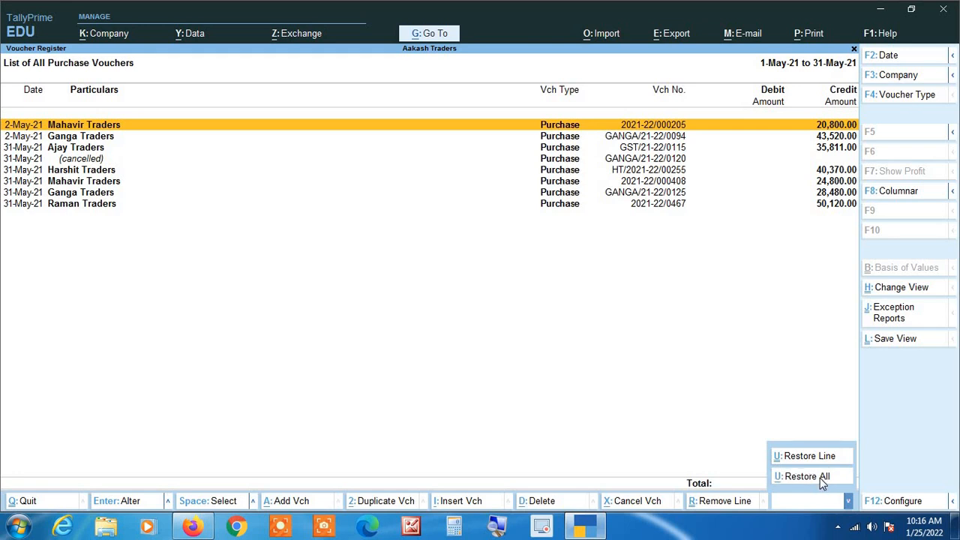
left_click(821, 478)
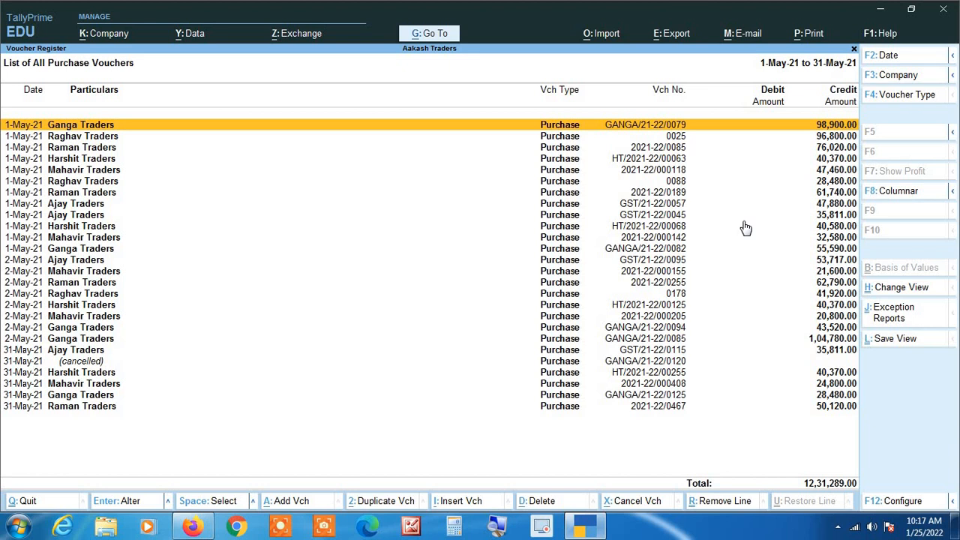
key("Escape")
key("Escape")
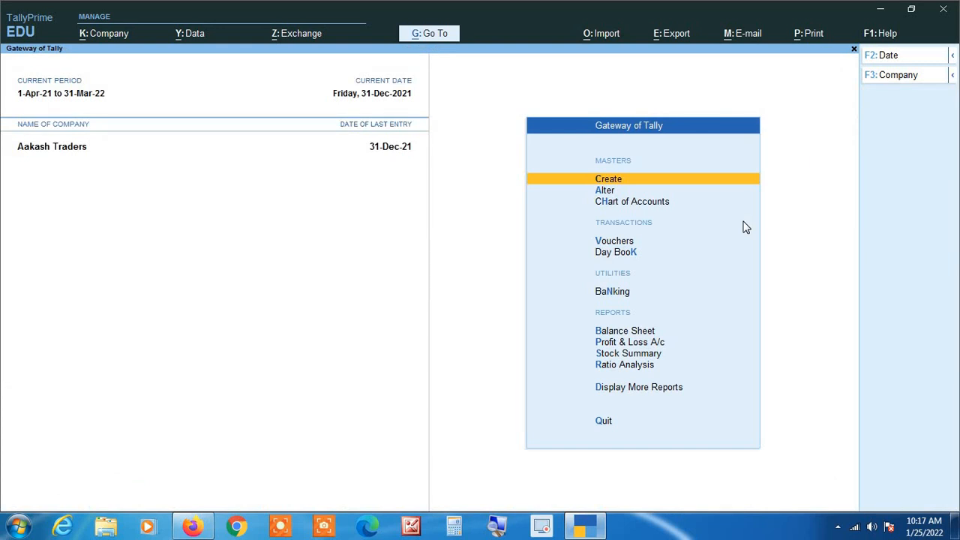
Step: Open voucher creation to view which action options a new Sales voucher offers, and quit it without entering anything
key("Down")
key("Down")
key("Down")
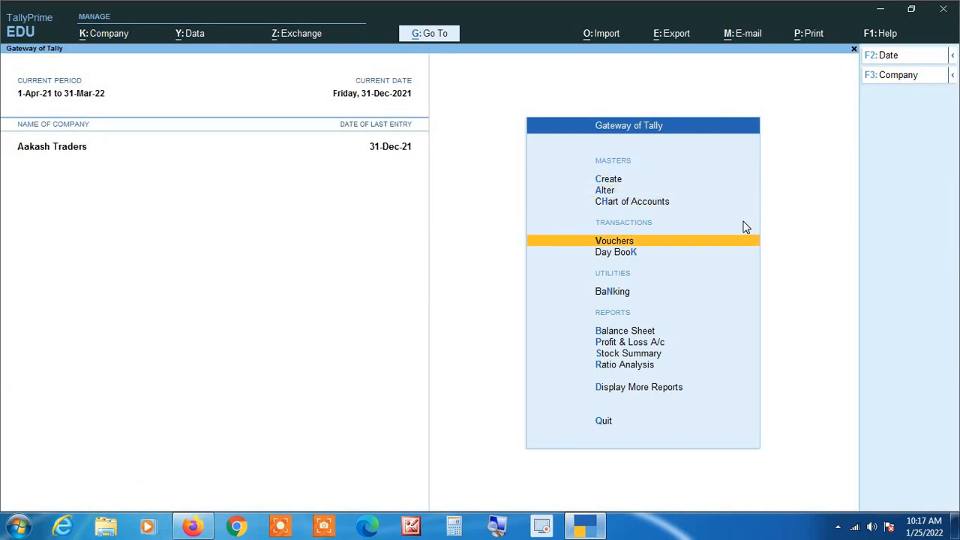
key("Return")
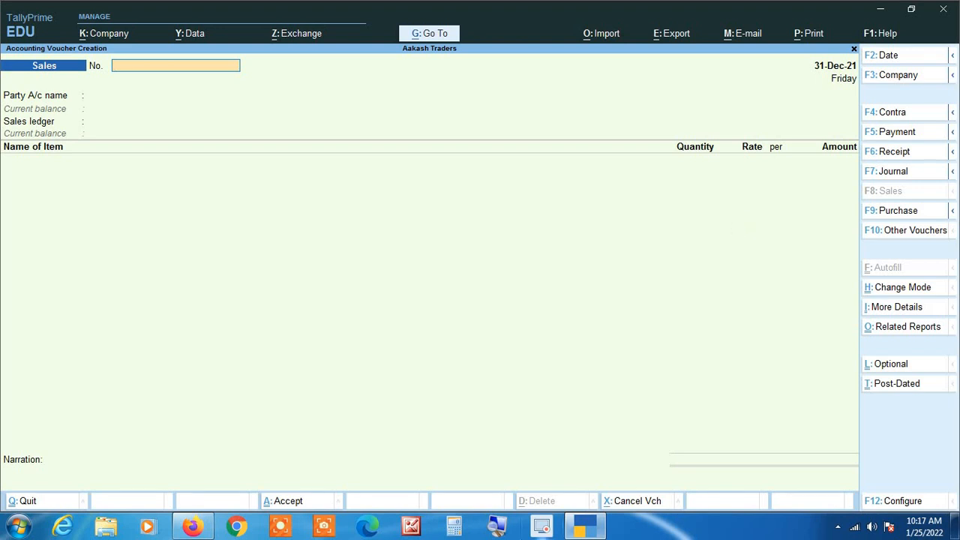
left_click(496, 528)
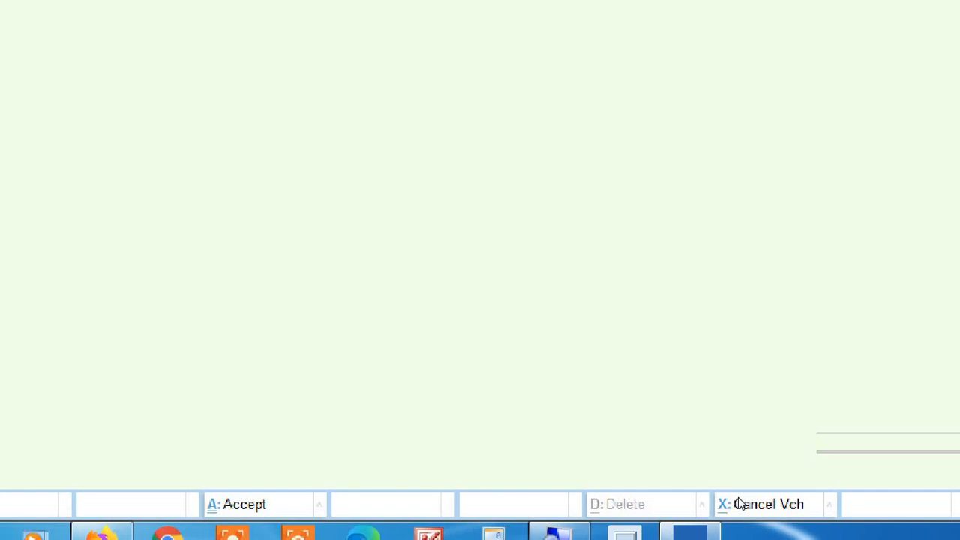
key("Escape")
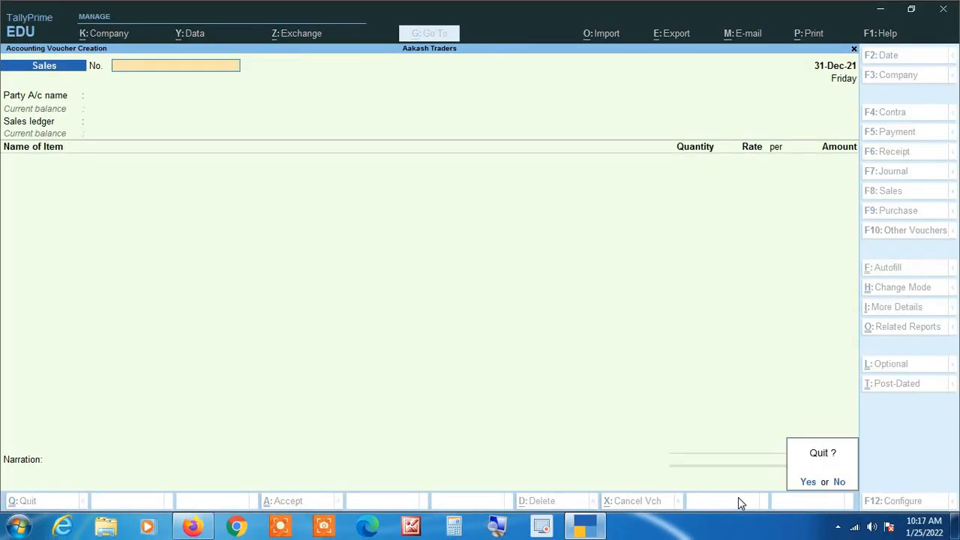
key("Return")
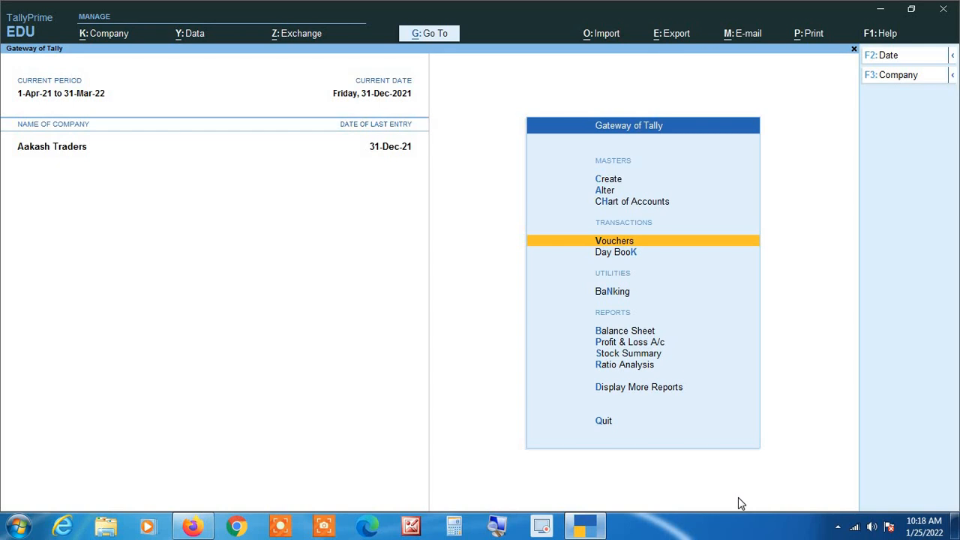
Step: Open the Day Book to view the action options it offers, and return to the Gateway of Tally
key("Down")
key("Return")
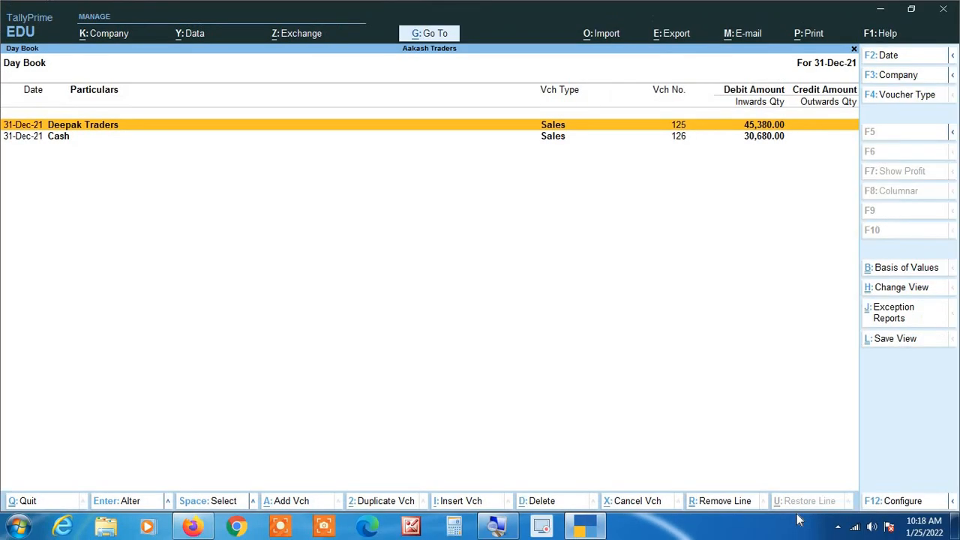
key("Escape")
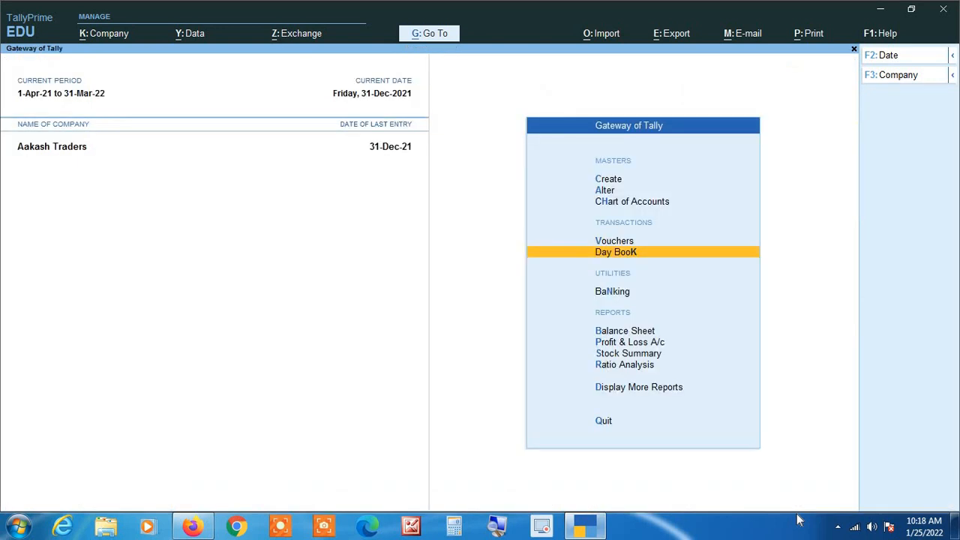